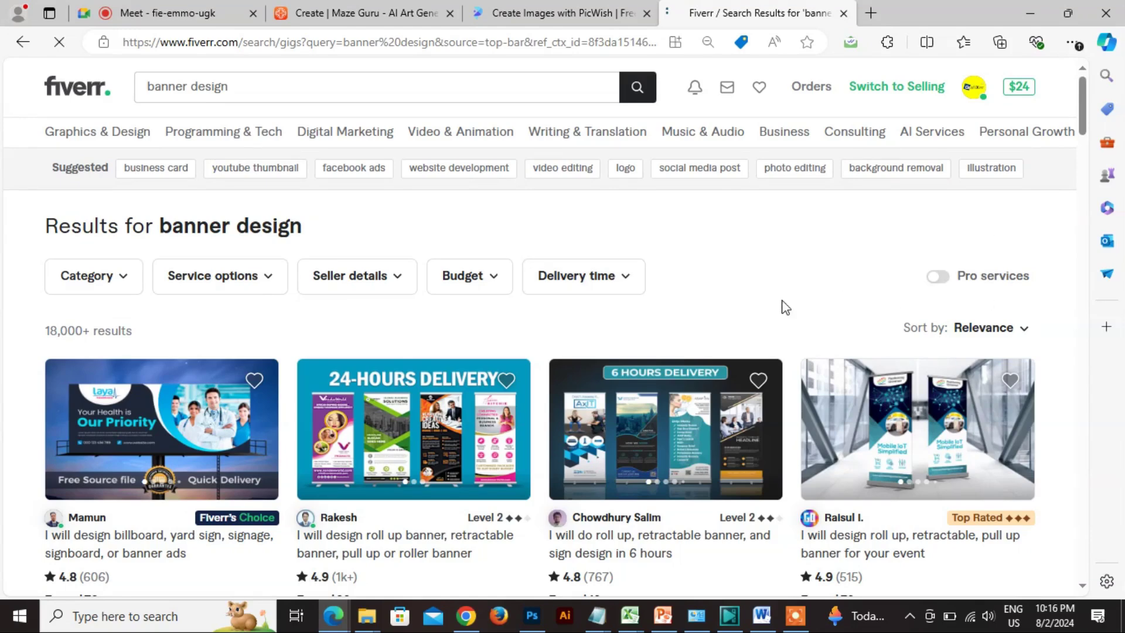
# Sort the banner design search results by Best selling
pyautogui.click(1024, 331)
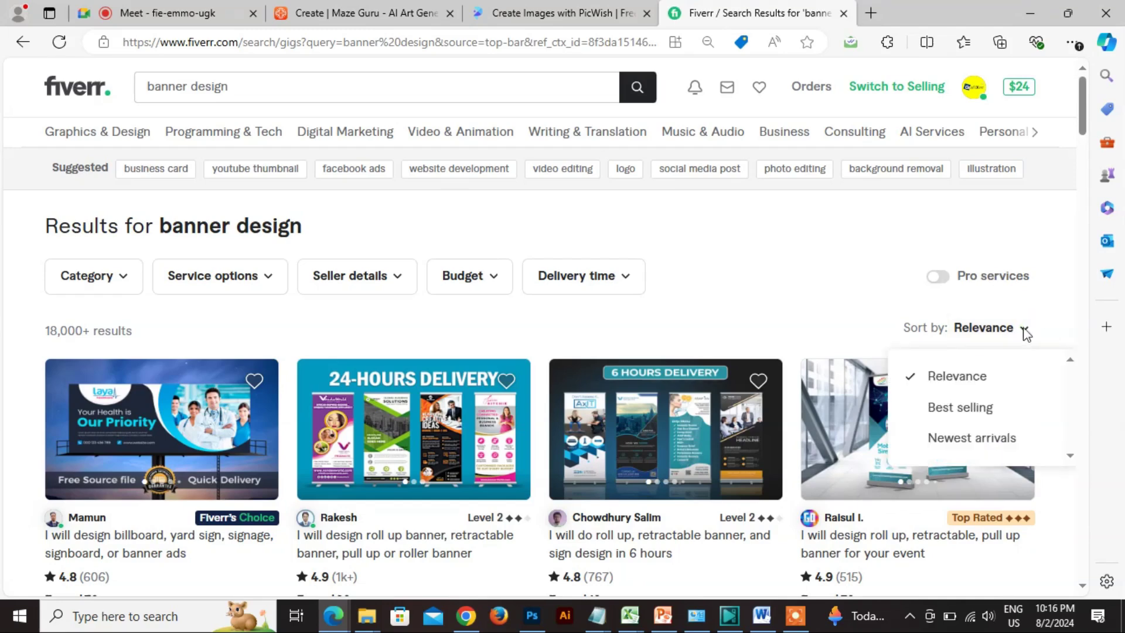
pyautogui.scroll(-3, 1020, 273)
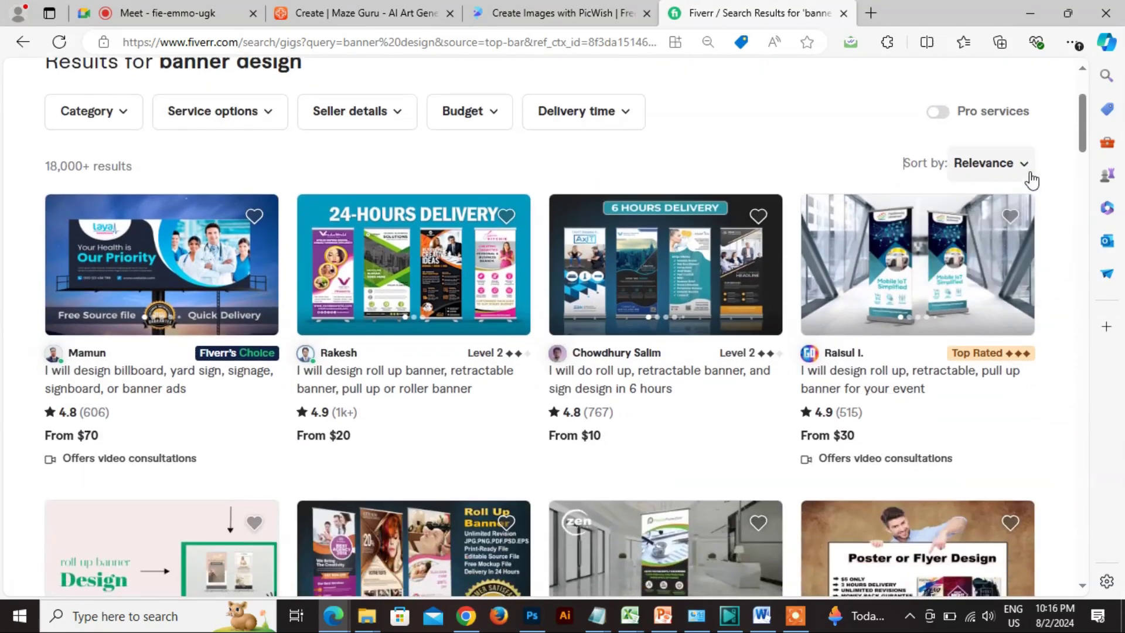
pyautogui.scroll(3, 387, 216)
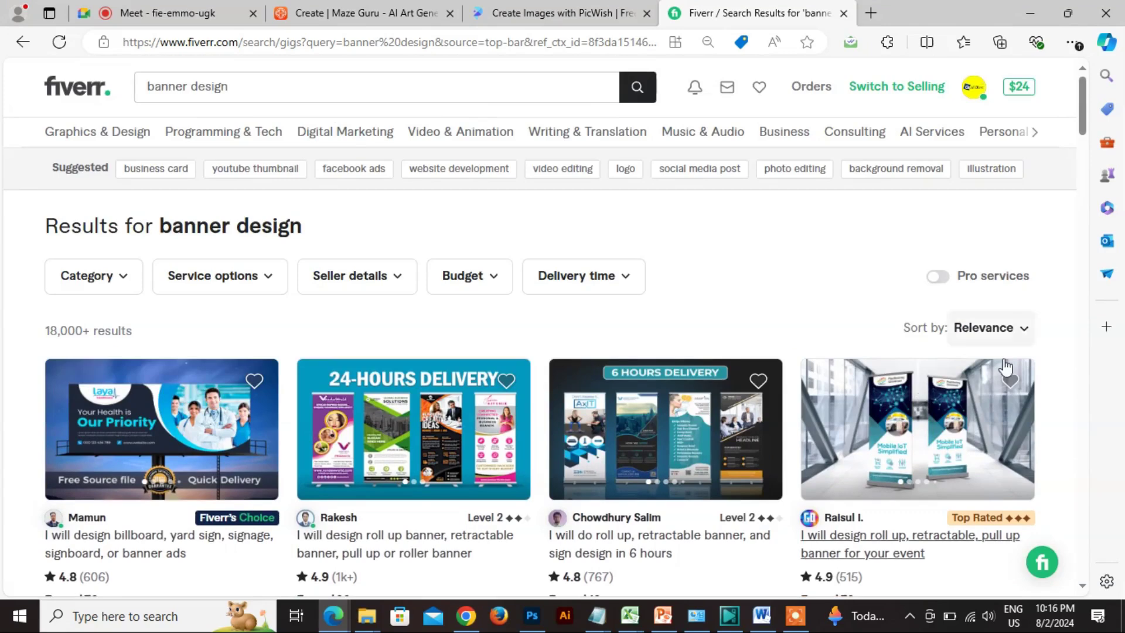
pyautogui.scroll(-1, 1031, 341)
pyautogui.click(1023, 249)
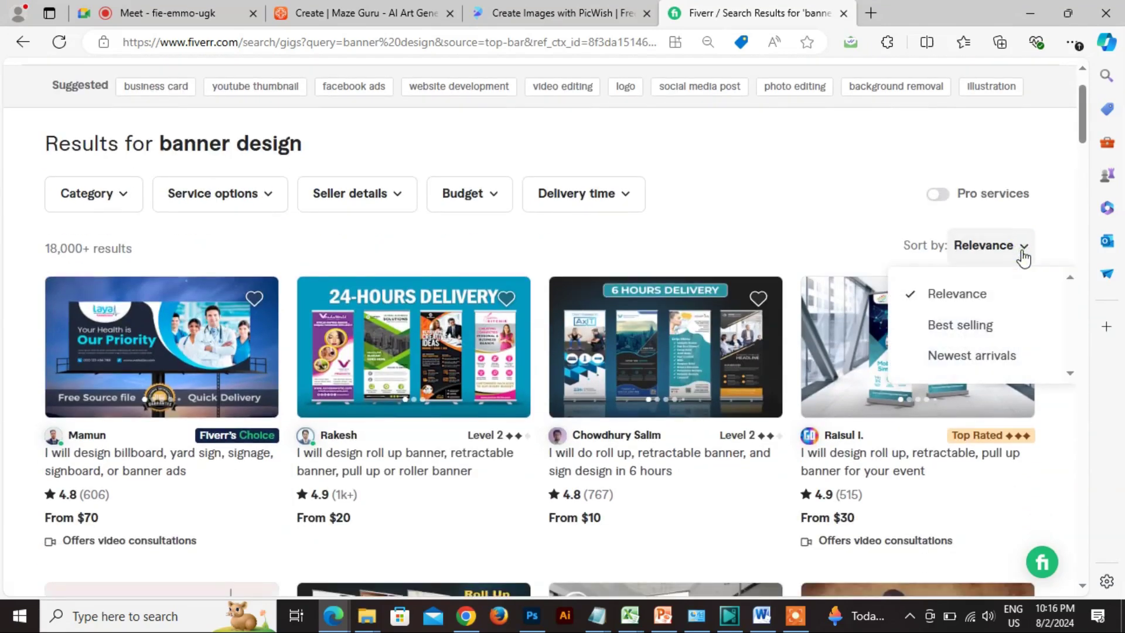
pyautogui.click(953, 327)
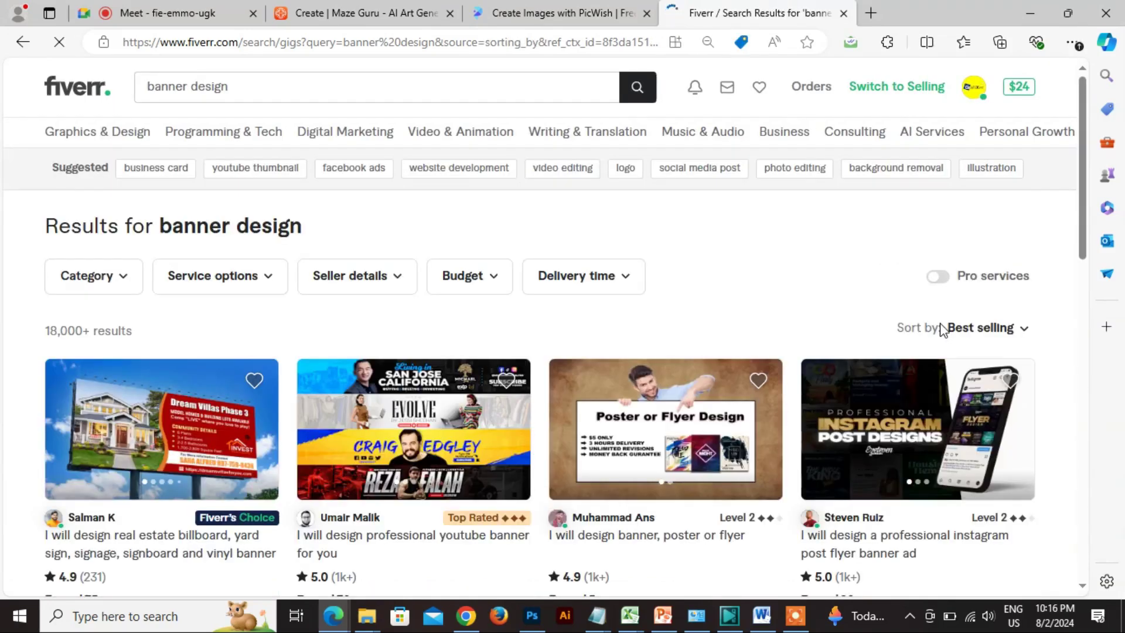
# Examine the ratings, review counts, seller levels and starting prices of the best-selling banner design gigs
pyautogui.scroll(-3, 204, 478)
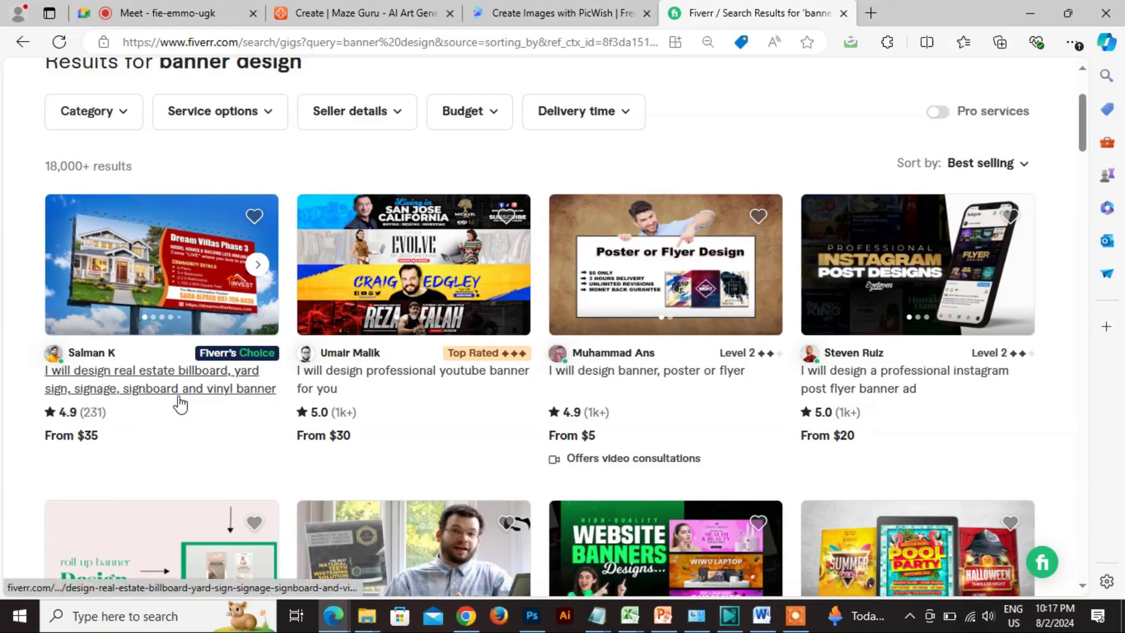
pyautogui.scroll(-4, 471, 461)
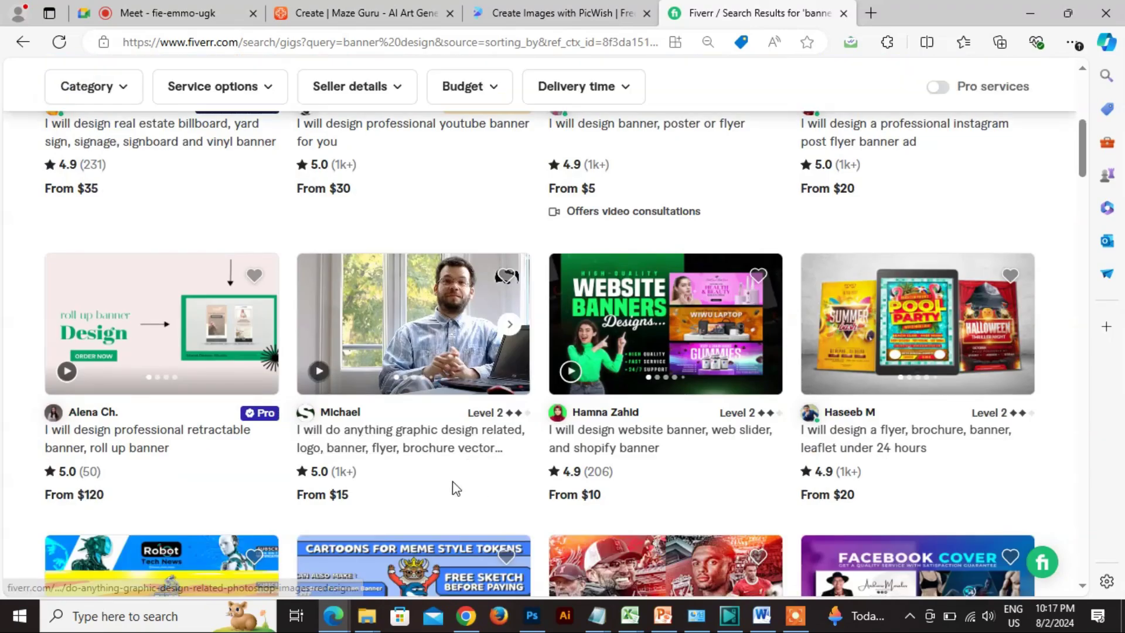
pyautogui.scroll(-4, 447, 483)
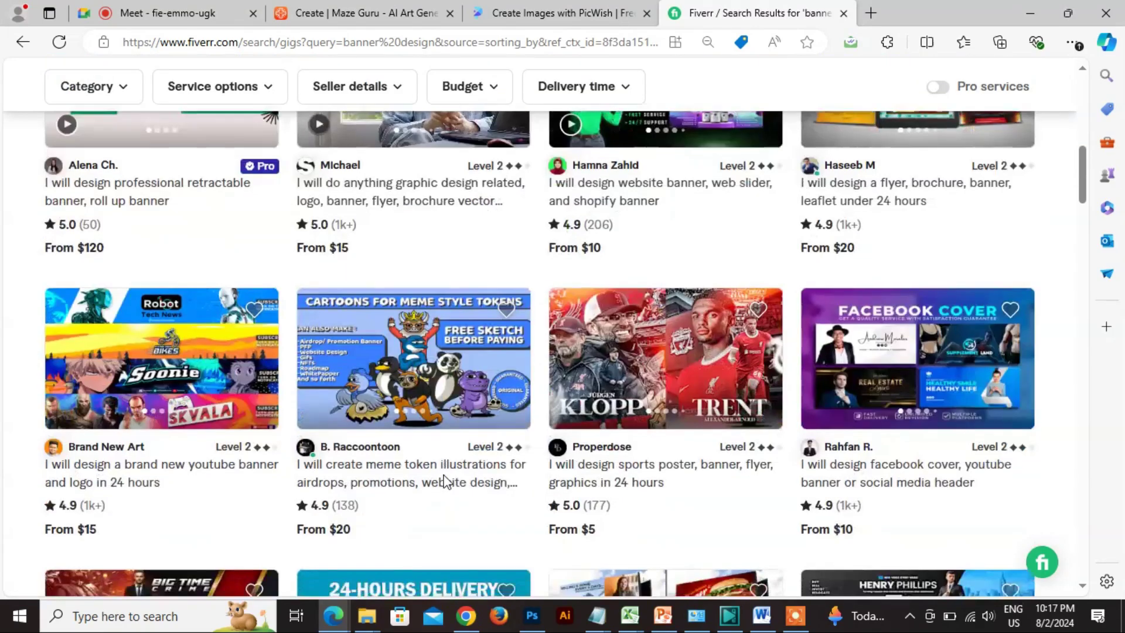
pyautogui.scroll(11, 443, 477)
pyautogui.scroll(-3, 418, 449)
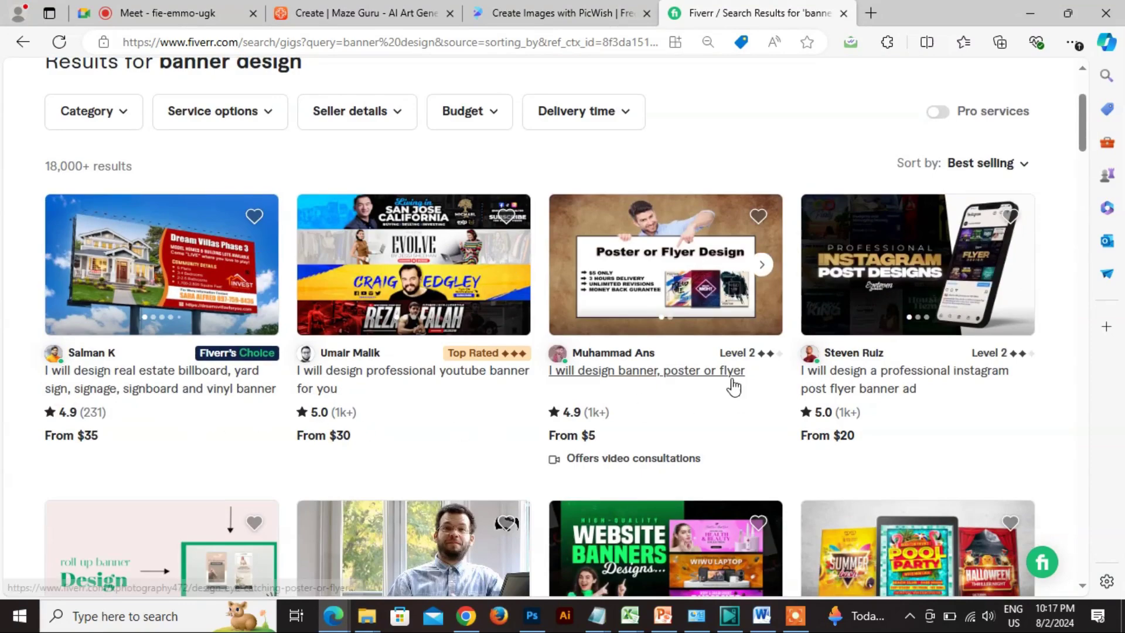
pyautogui.scroll(-2, 418, 385)
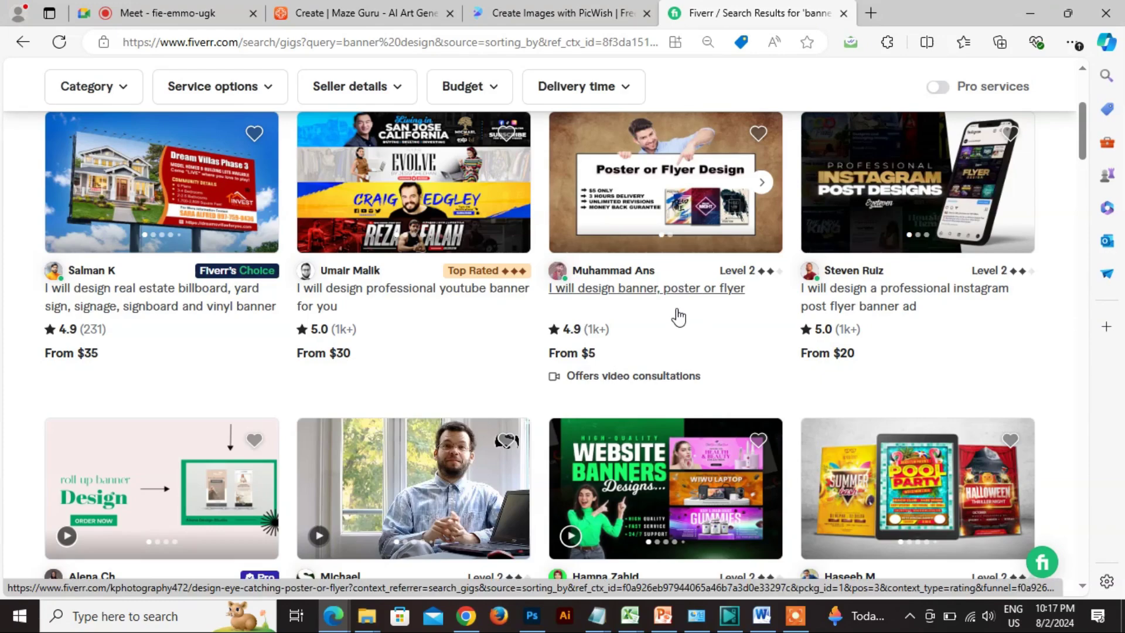
pyautogui.scroll(-3, 648, 296)
pyautogui.scroll(2, 873, 292)
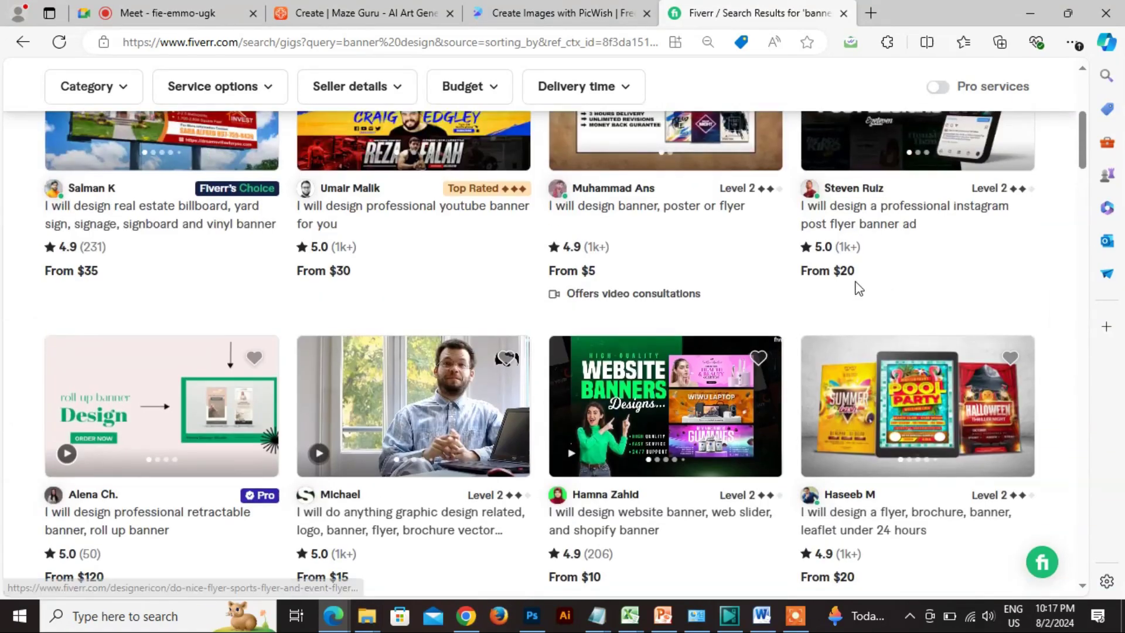
pyautogui.scroll(-3, 293, 387)
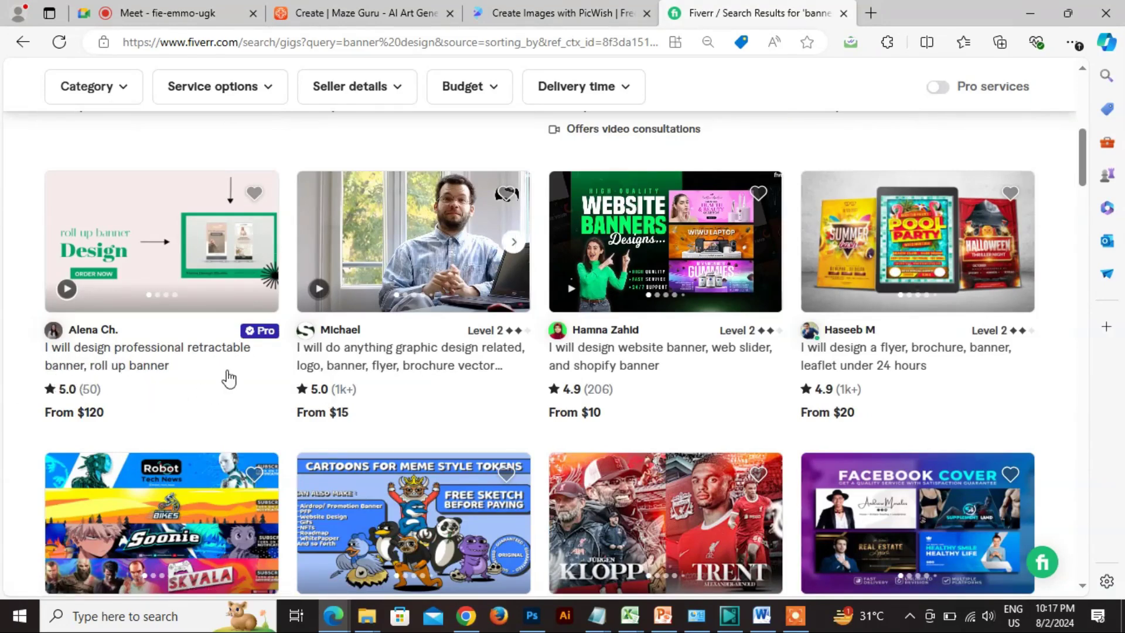
pyautogui.moveTo(260, 339)
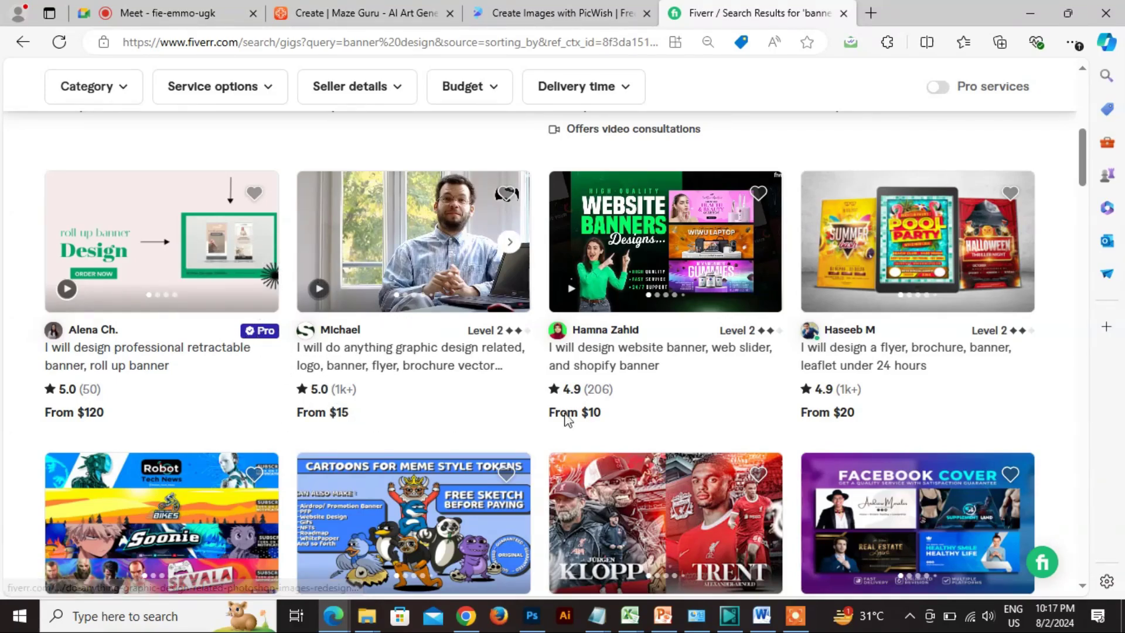
pyautogui.scroll(-3, 866, 415)
pyautogui.scroll(-1, 868, 418)
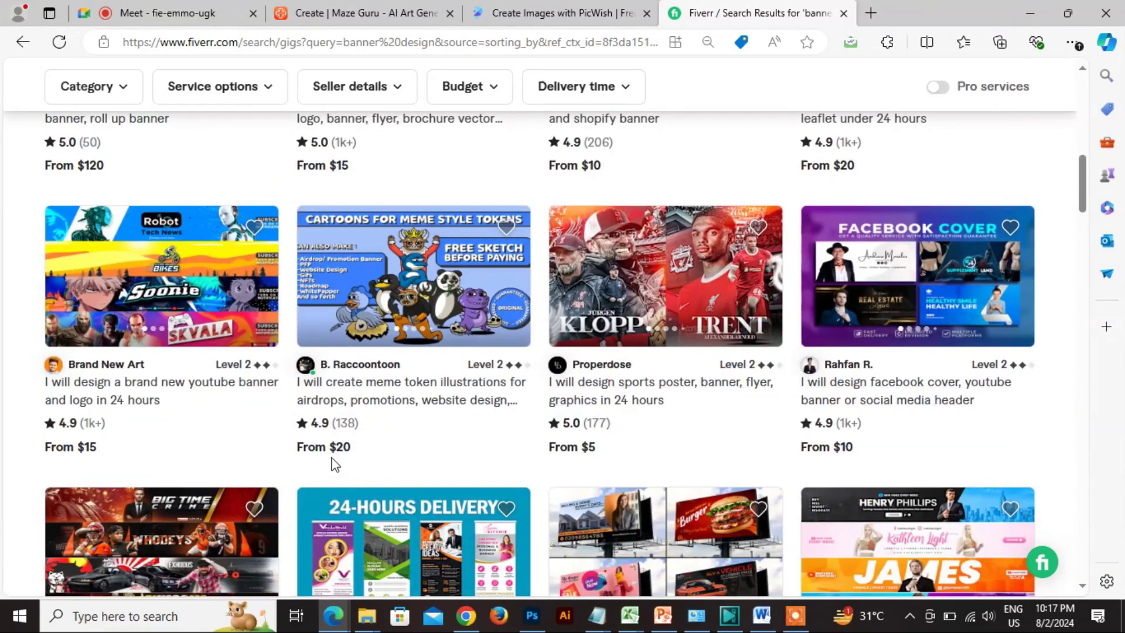
pyautogui.scroll(-3, 101, 461)
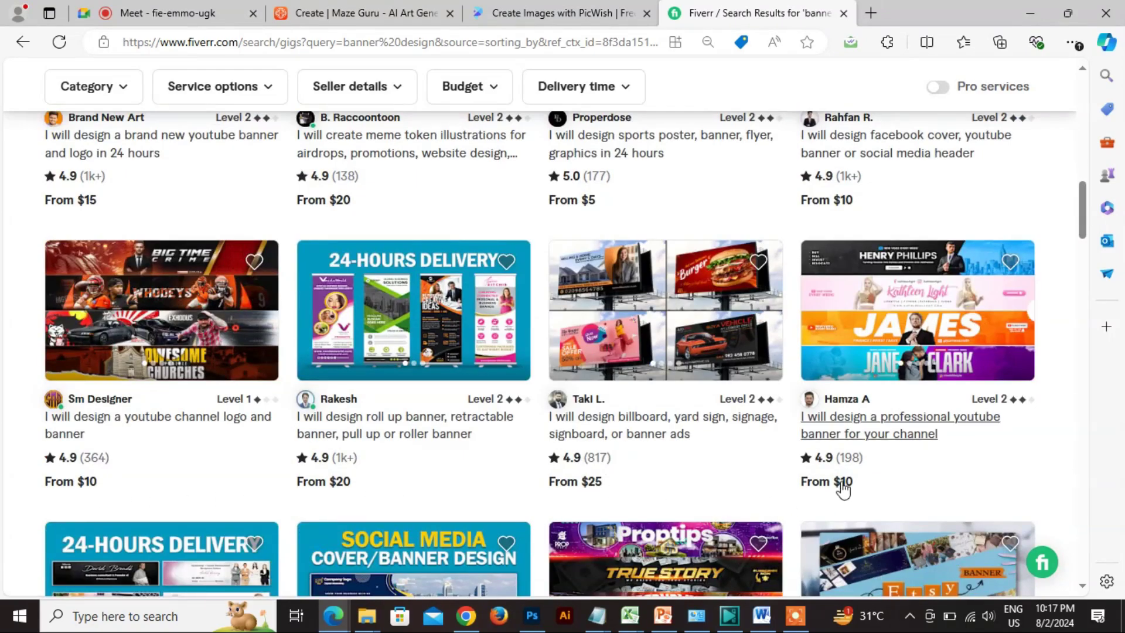
pyautogui.scroll(-4, 838, 493)
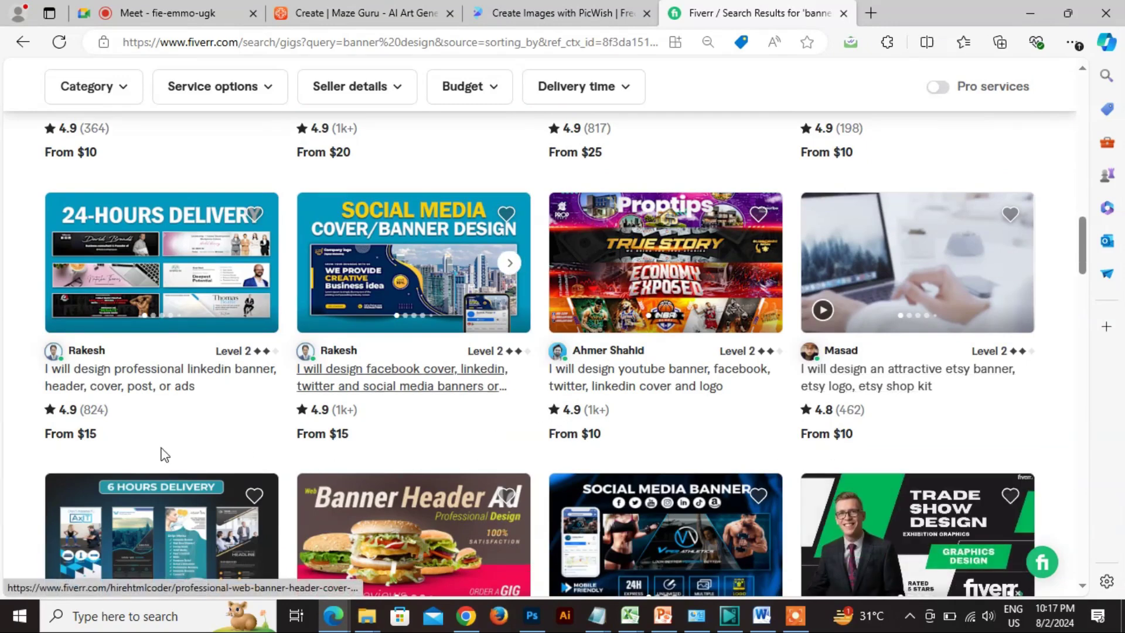
pyautogui.scroll(-3, 92, 449)
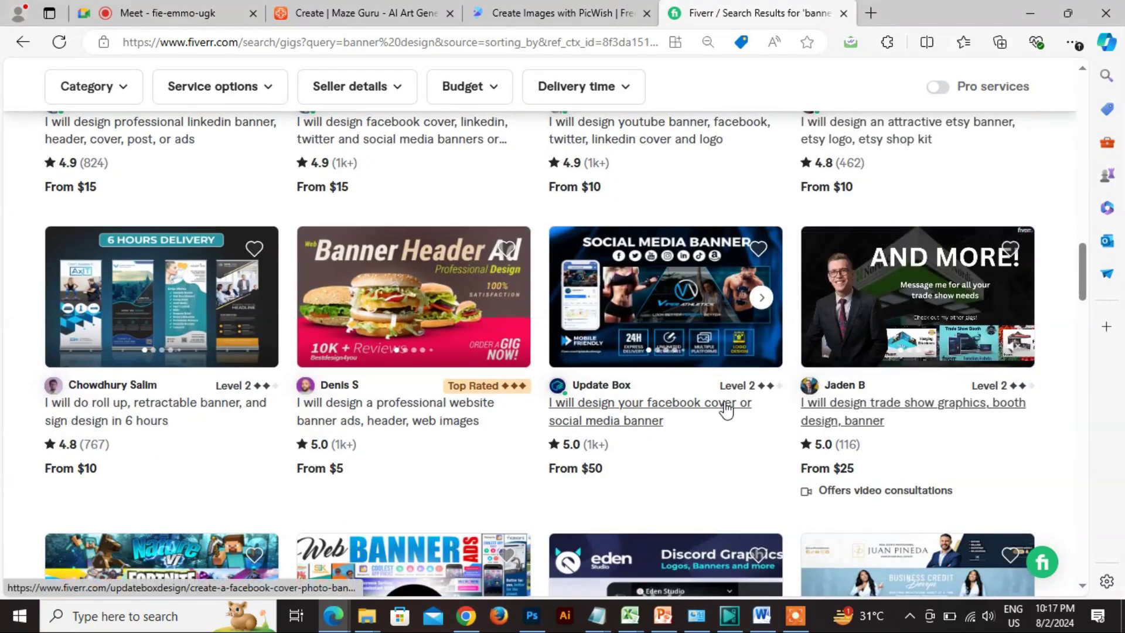
pyautogui.scroll(15, 725, 408)
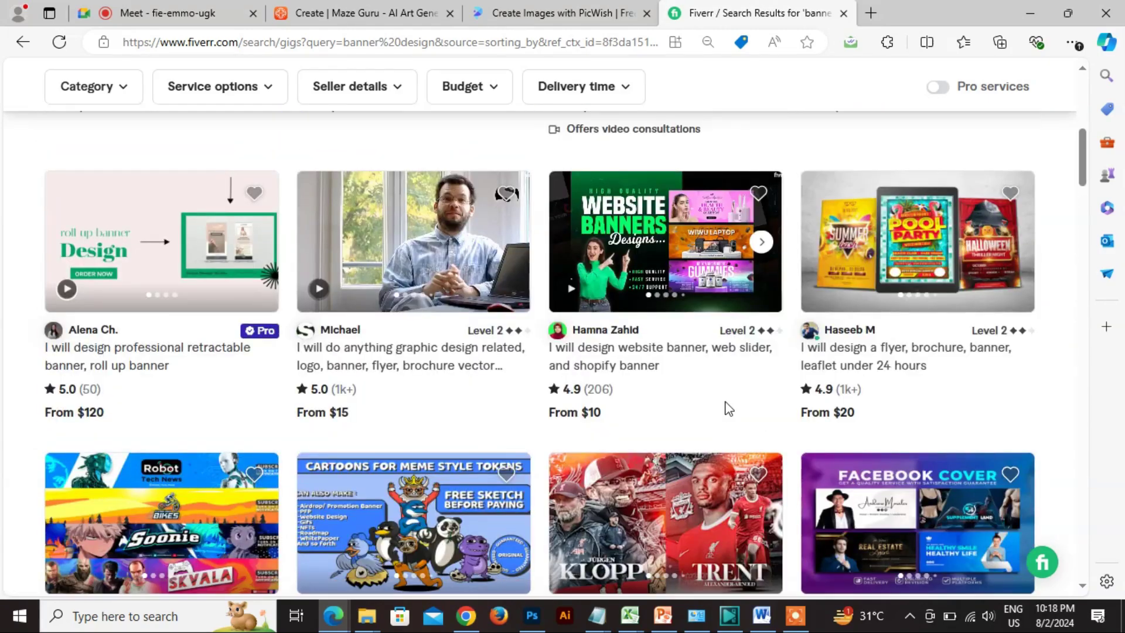
pyautogui.scroll(4, 636, 366)
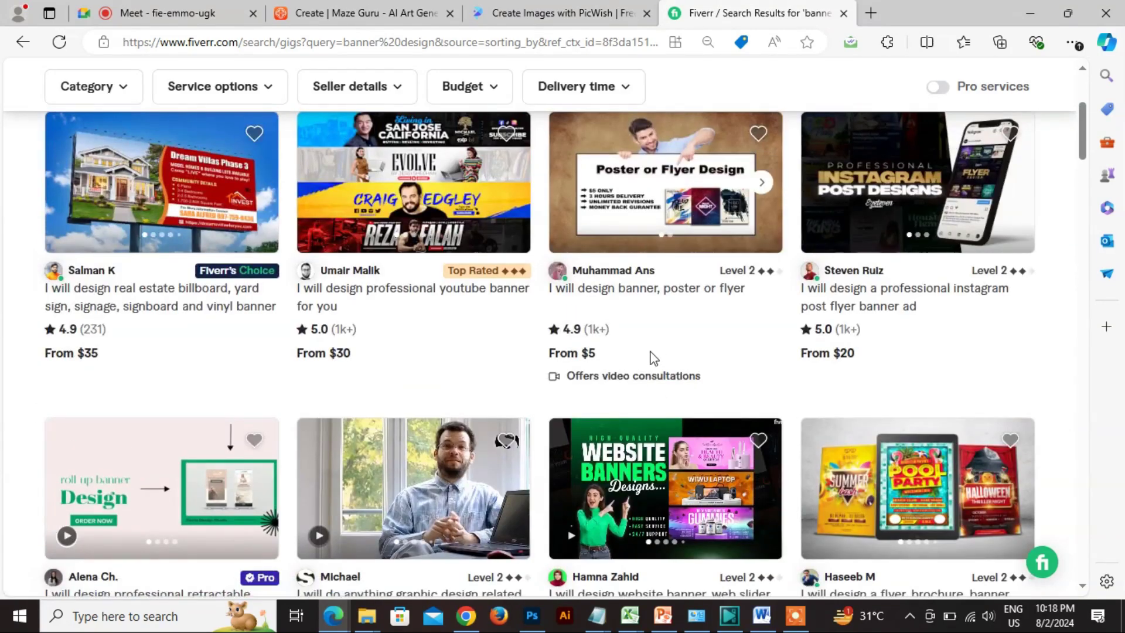
pyautogui.scroll(4, 652, 354)
pyautogui.scroll(-5, 656, 350)
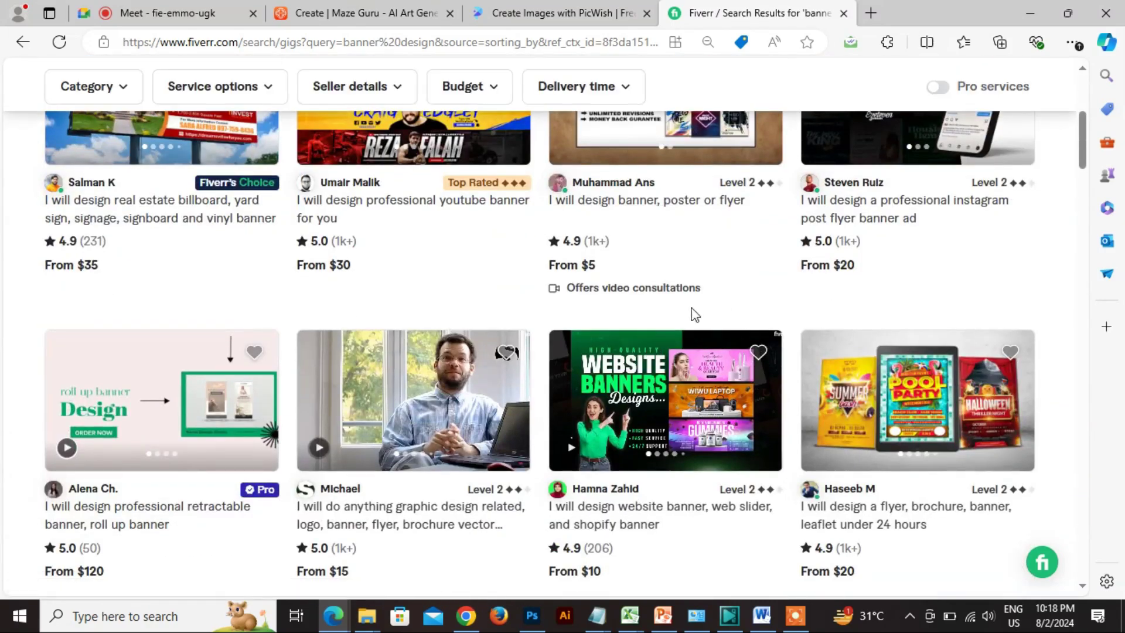
pyautogui.scroll(-4, 726, 354)
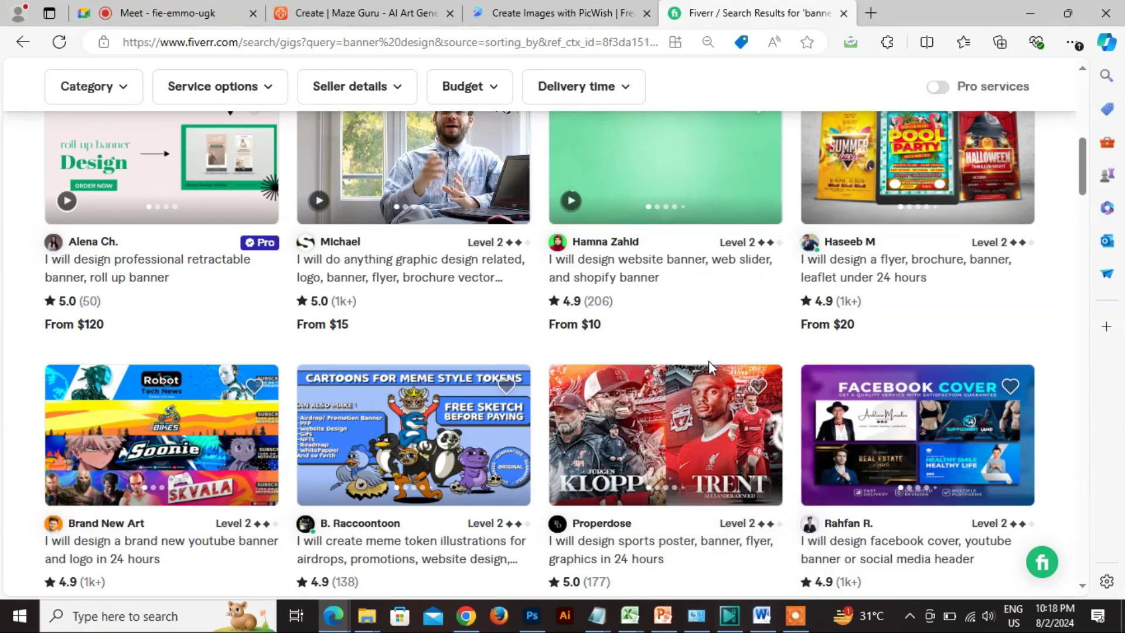
pyautogui.moveTo(665, 620)
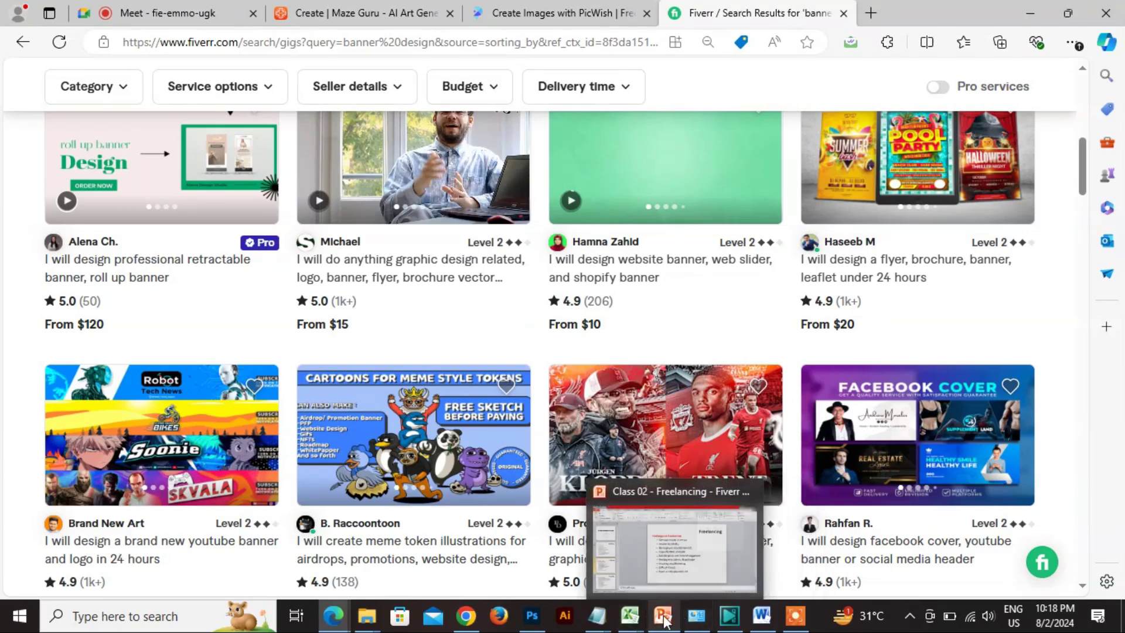
pyautogui.moveTo(597, 616)
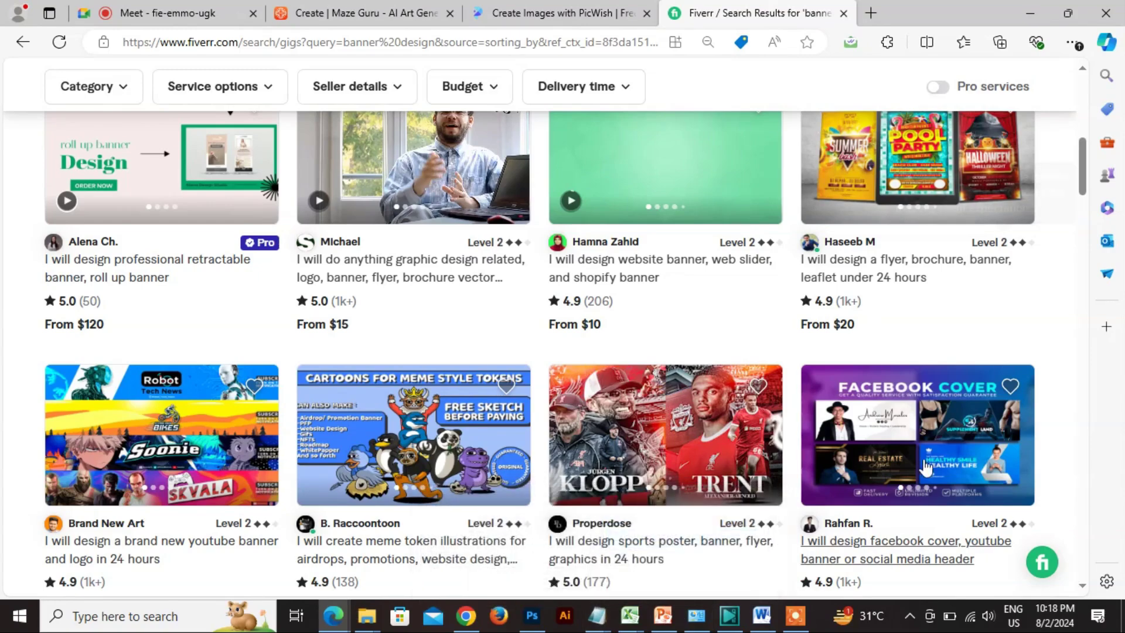
pyautogui.scroll(-3, 919, 486)
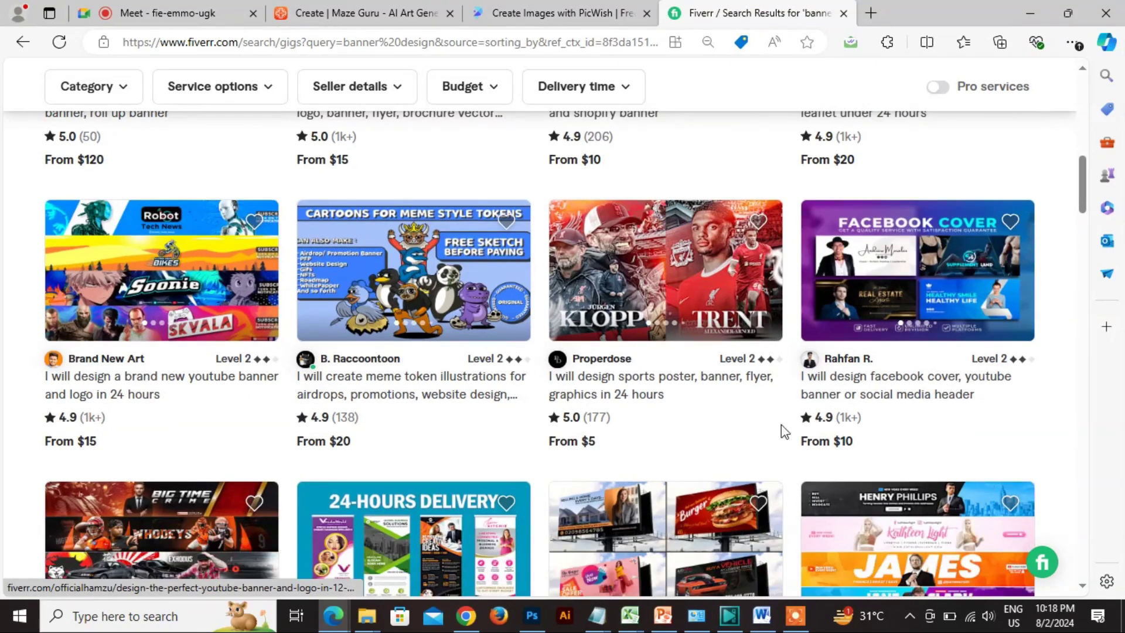
pyautogui.scroll(-3, 447, 394)
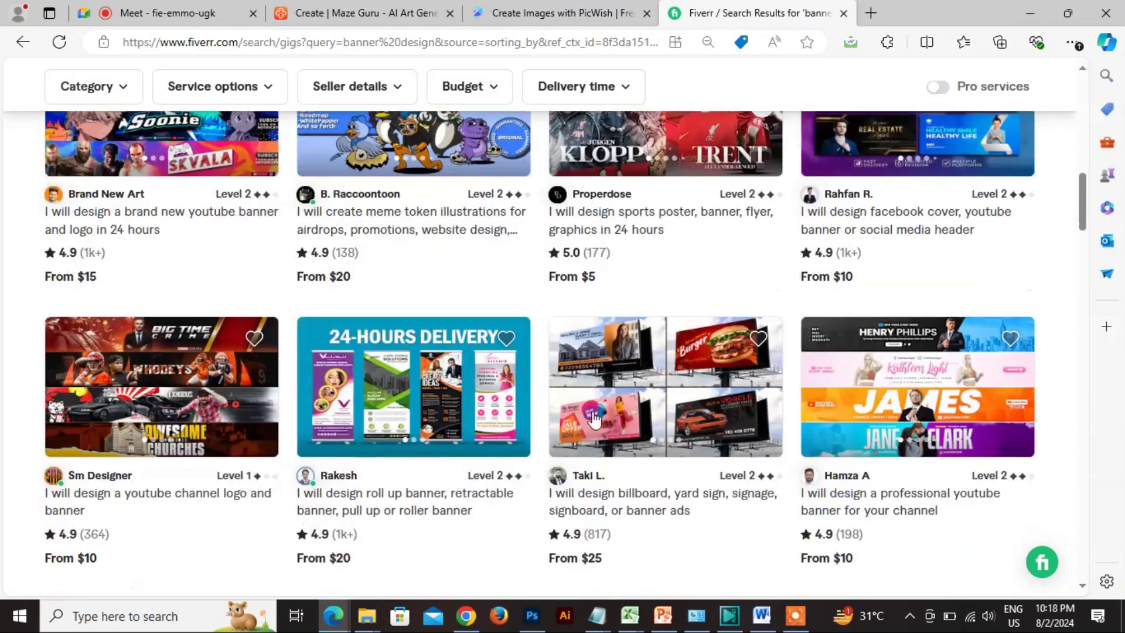
pyautogui.scroll(-9, 603, 490)
pyautogui.scroll(5, 634, 429)
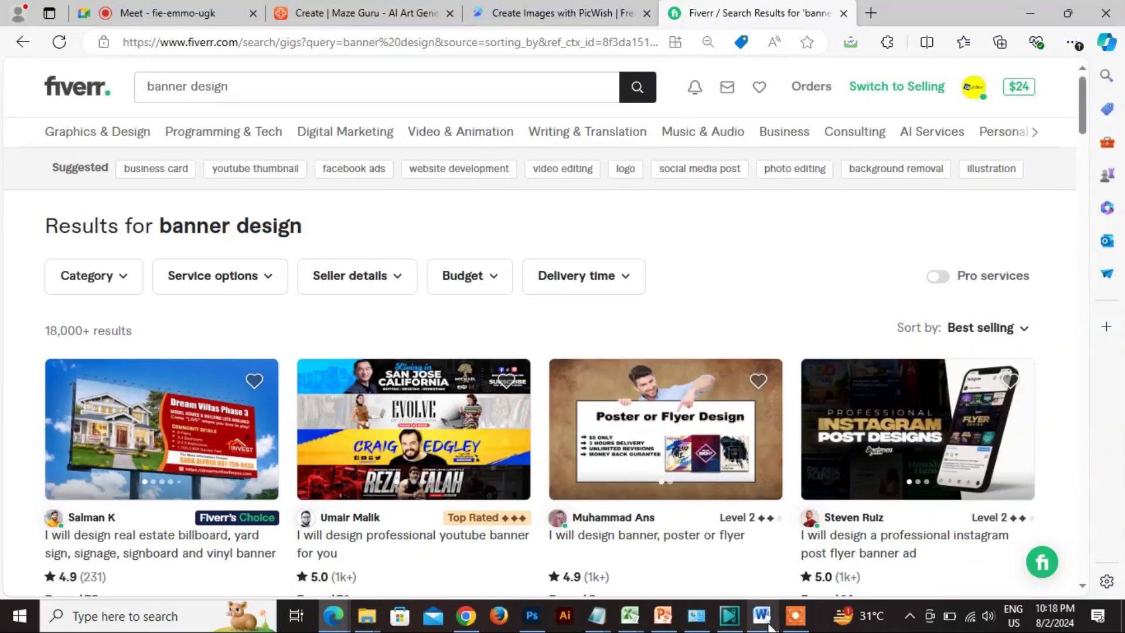
# Open the "I will design banner, poster or flyer" gig and review its order queue and its Basic, Standard and Premium packages
pyautogui.scroll(-5, 261, 469)
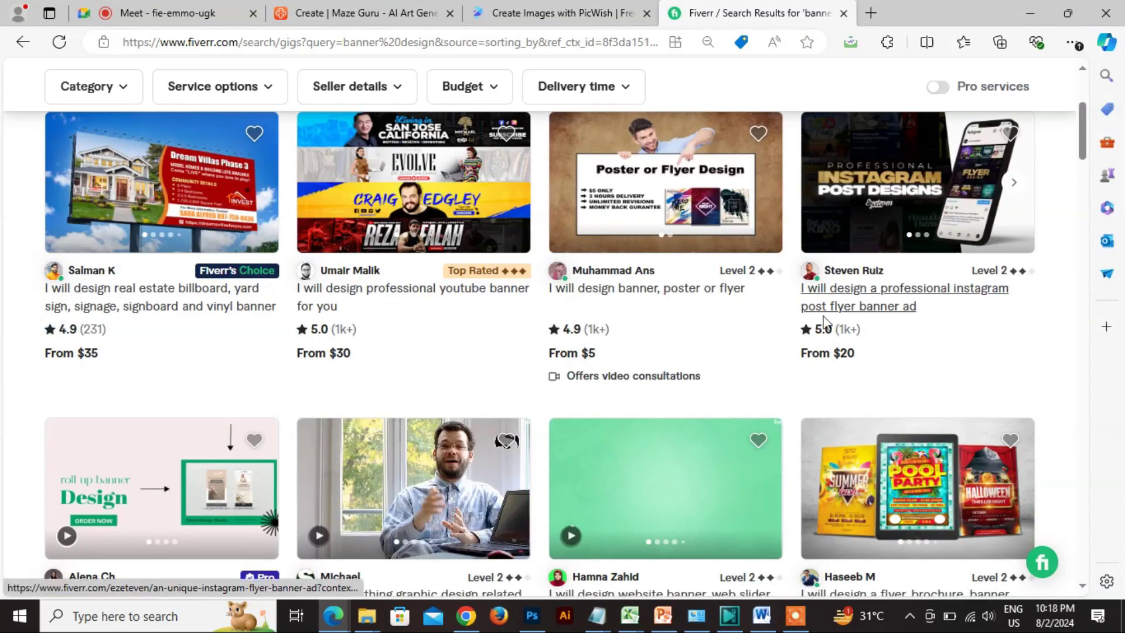
pyautogui.click(659, 288)
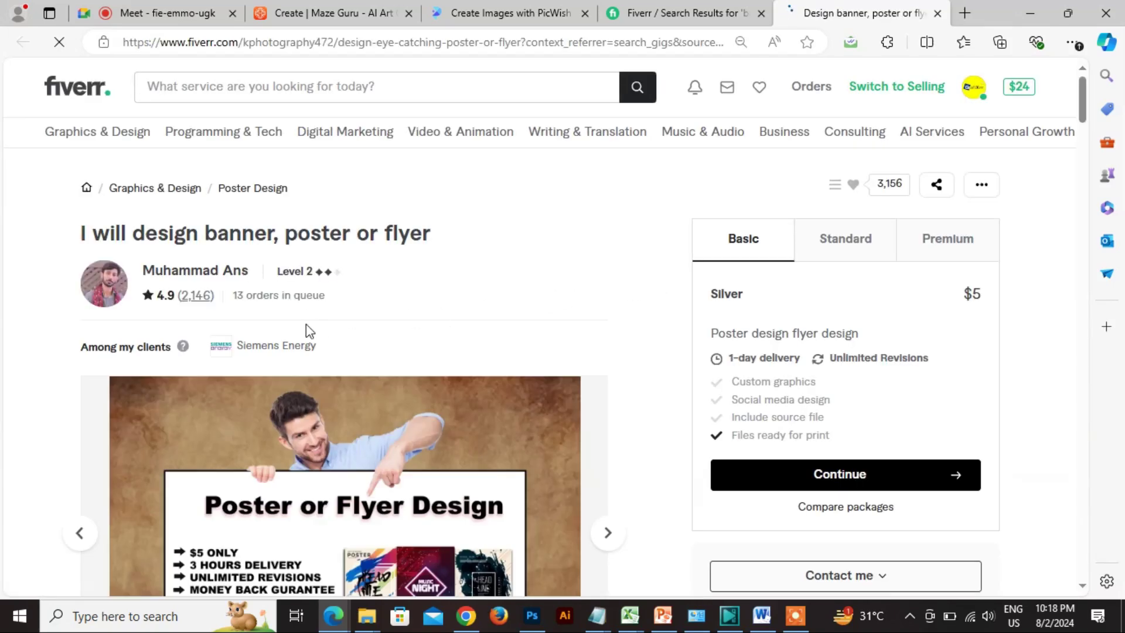
pyautogui.moveTo(717, 296); pyautogui.dragTo(938, 302)
pyautogui.click(964, 303)
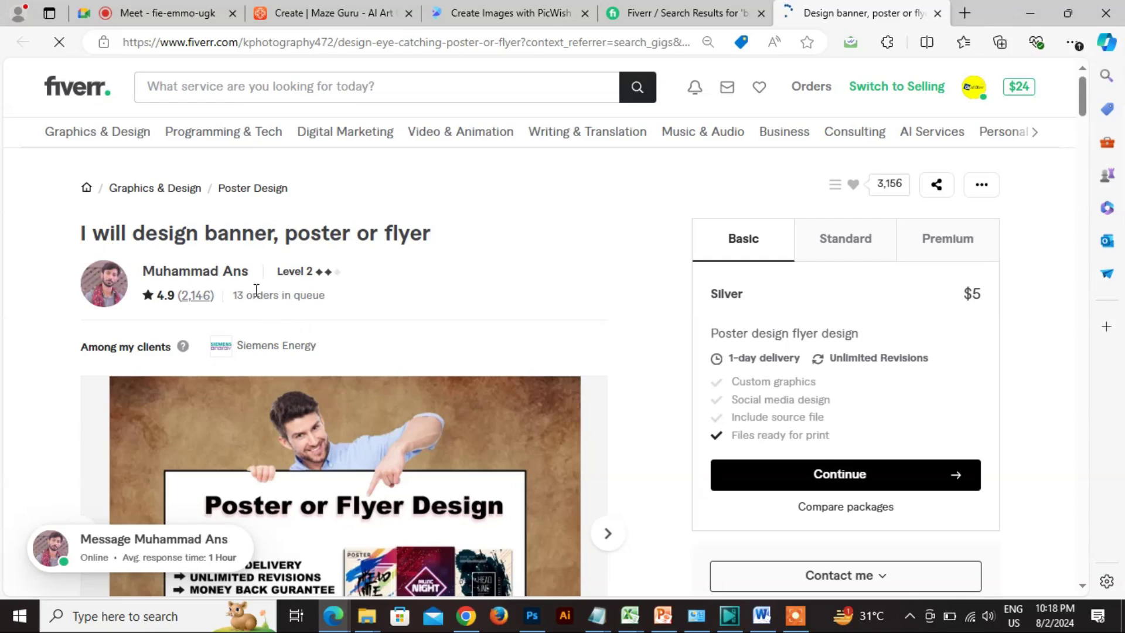
pyautogui.moveTo(236, 291); pyautogui.dragTo(326, 297)
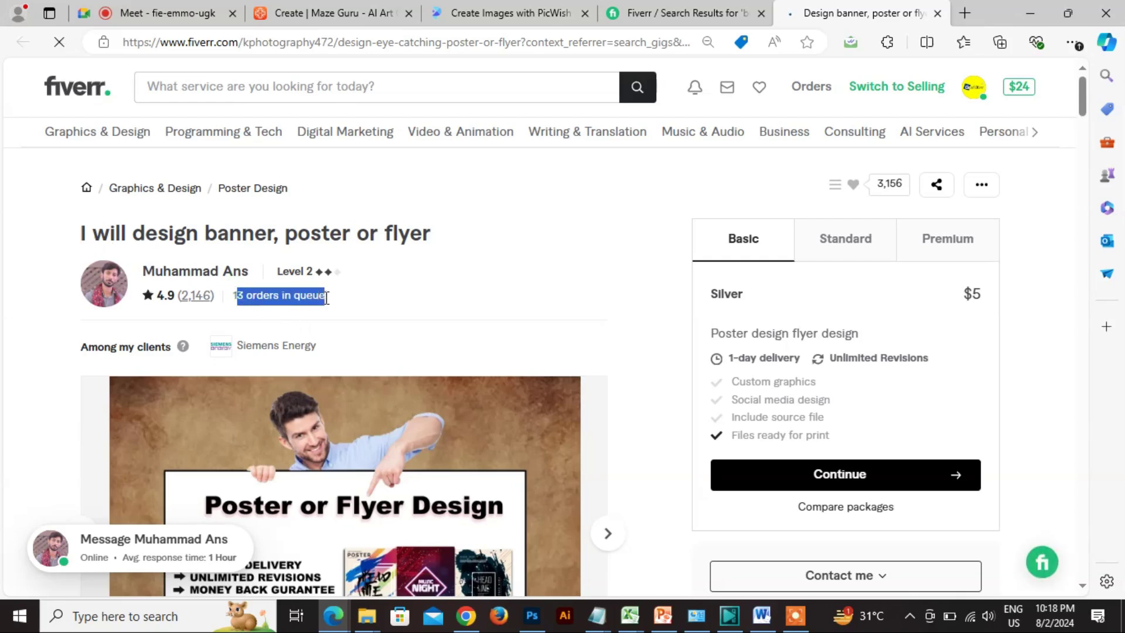
pyautogui.click(313, 299)
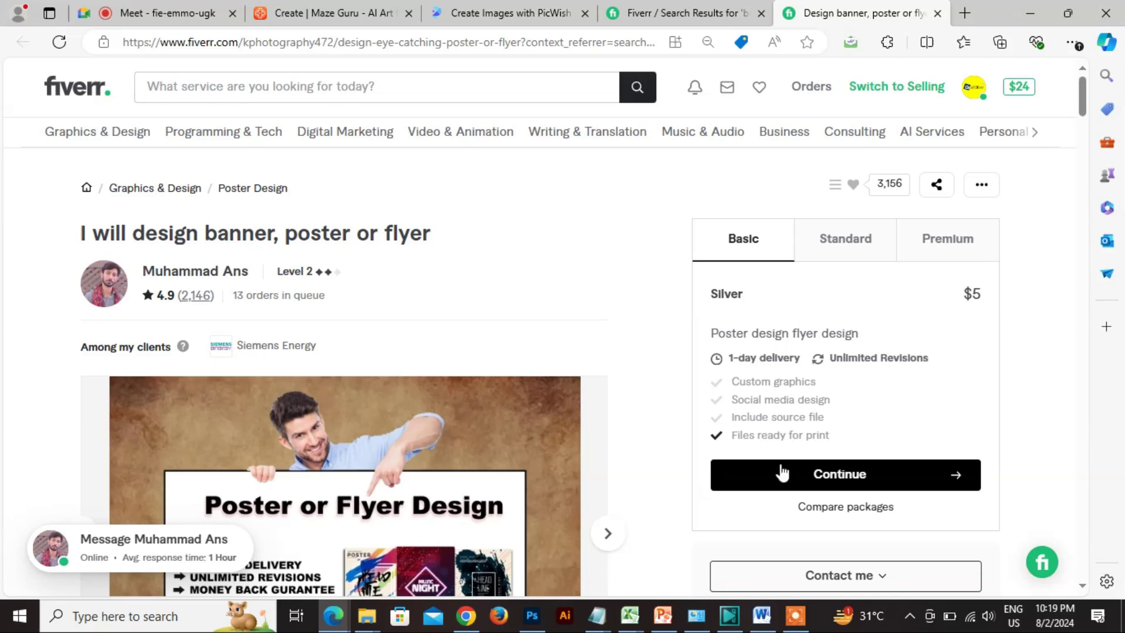
pyautogui.click(860, 252)
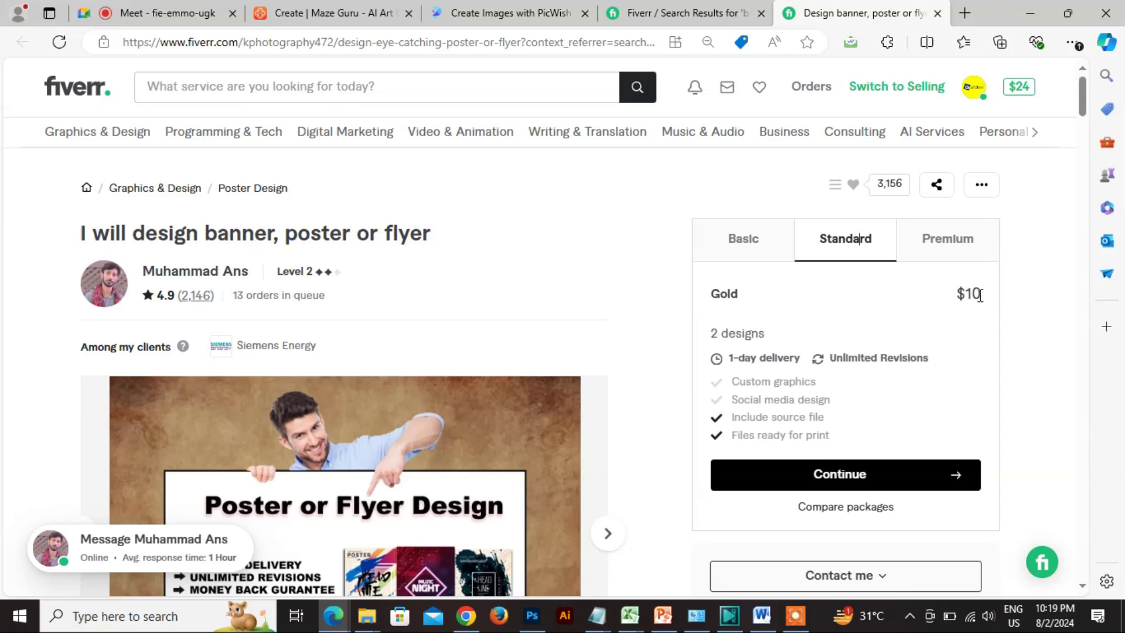
pyautogui.click(966, 245)
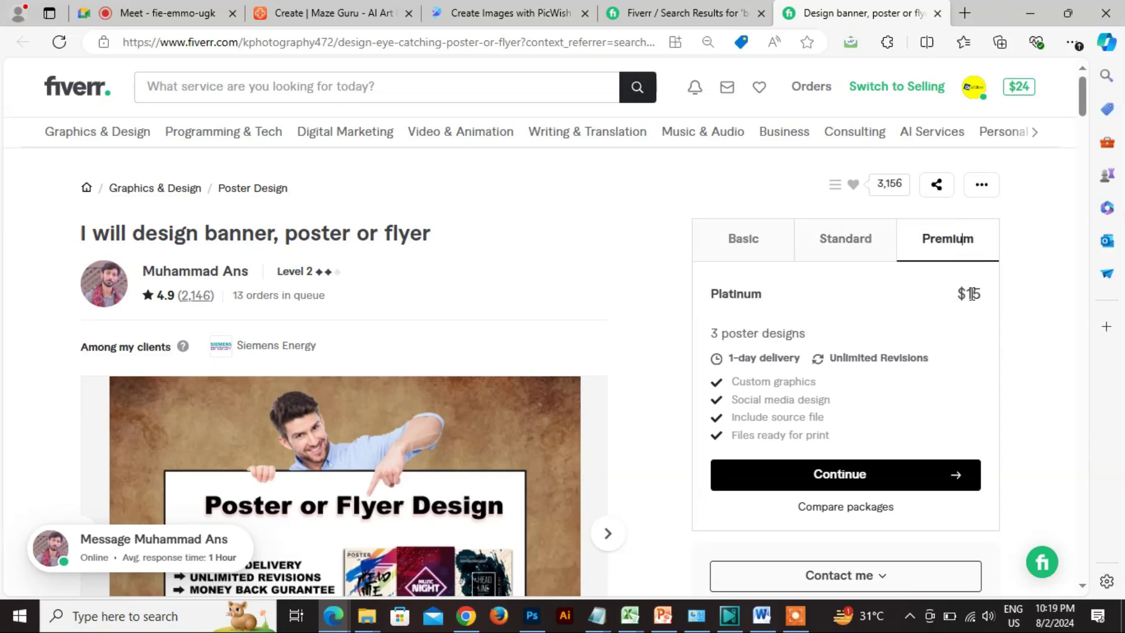
# Switch to the Banner Design Gig Sample document in Word
pyautogui.click(762, 615)
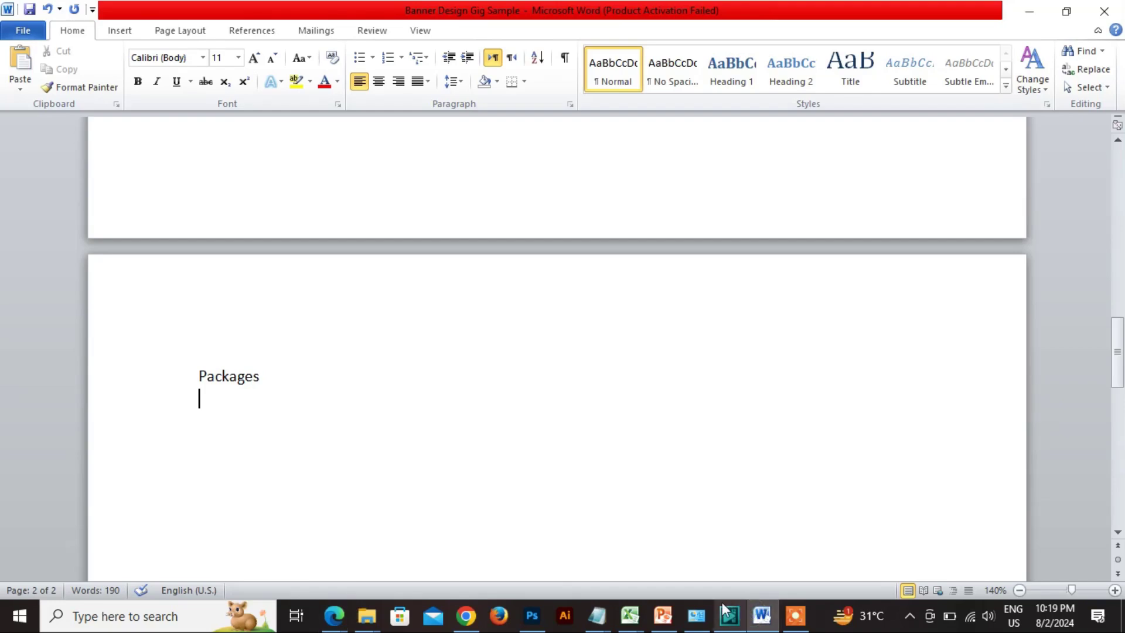
pyautogui.moveTo(787, 627)
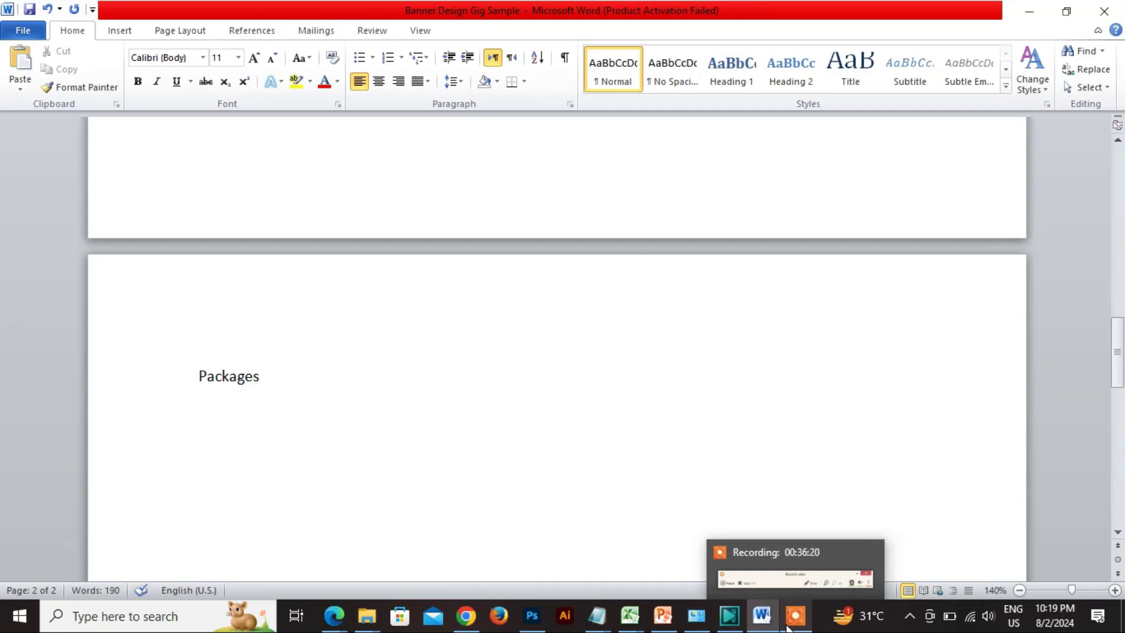
# Under the Packages heading, add the price $10 and the line "I will create a nice rollup banner, poster or flyer"
pyautogui.press('Return')
pyautogui.write('$10')
pyautogui.press('Return')
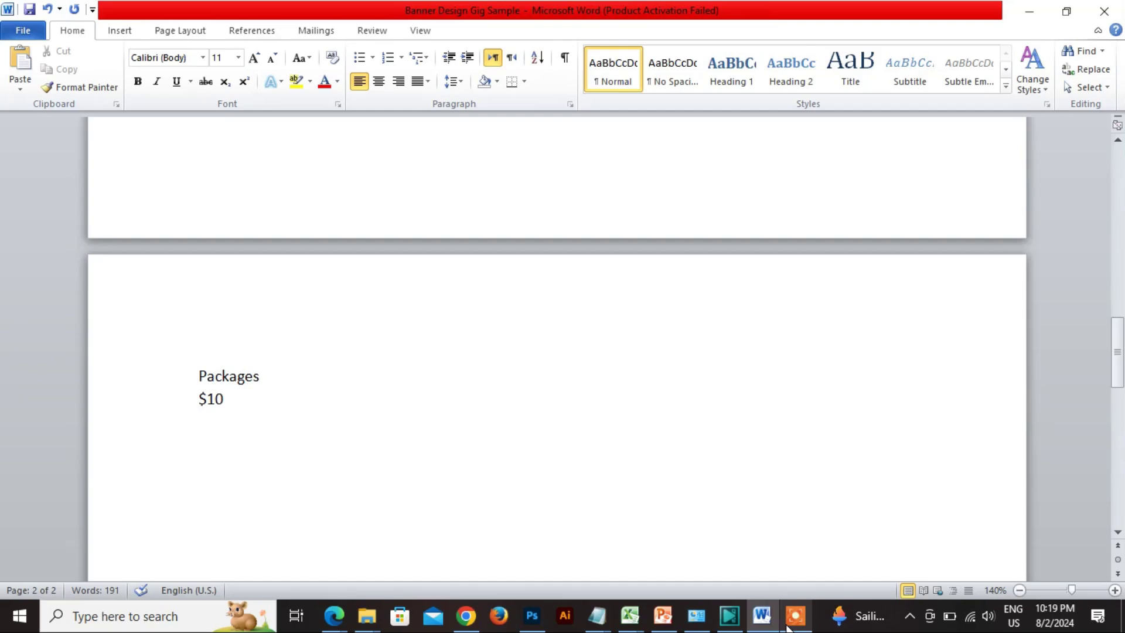
pyautogui.write('I will create a nice rollup')
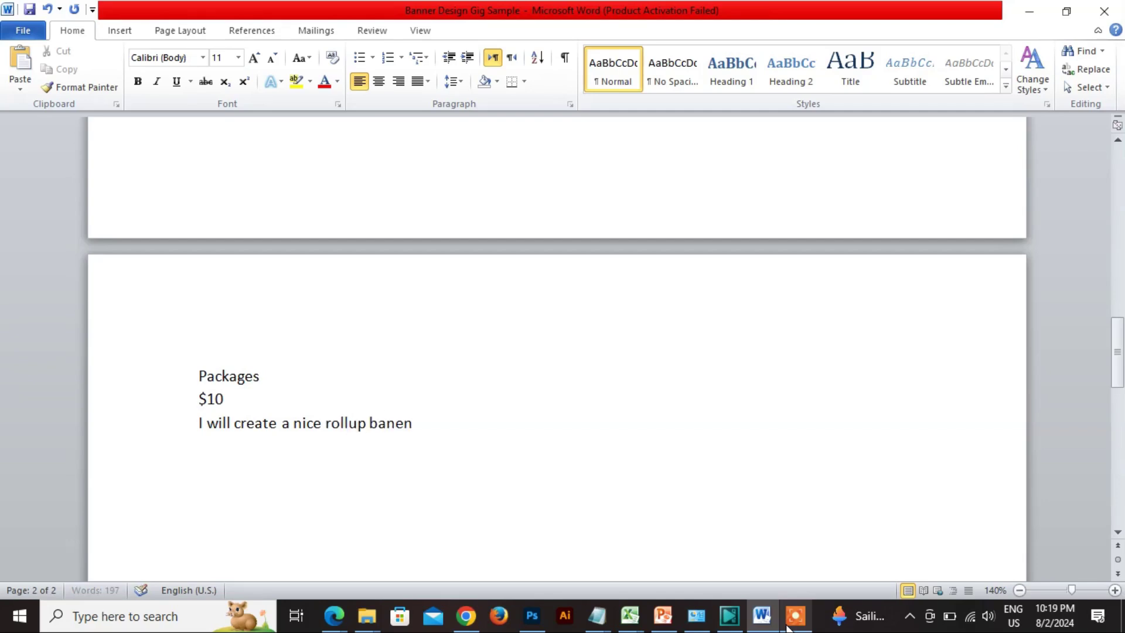
pyautogui.write(' banner, poster or flyer')
pyautogui.press('Return')
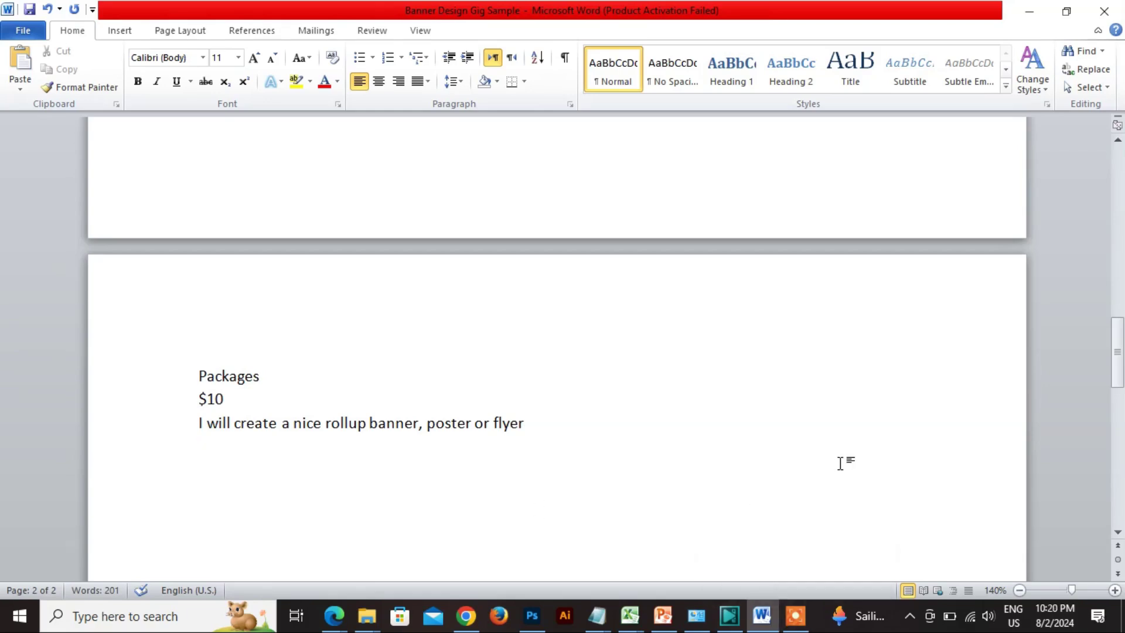
# Replace "a" with "one" before "nice rollup banner" in the $10 package description
pyautogui.press('Up')
pyautogui.press('Delete')
pyautogui.press('Delete')
pyautogui.write('one')
# Add the lines "Print ready file" and "3D mockup" below the $10 package description
pyautogui.press('Right')
pyautogui.press('Right')
pyautogui.press('Right')
pyautogui.press('Right')
pyautogui.press('Right')
pyautogui.press('Right')
pyautogui.press('Right')
pyautogui.press('Right')
pyautogui.press('Right')
pyautogui.press('Right')
pyautogui.press('Right')
pyautogui.press('Right')
pyautogui.press('Right')
pyautogui.press('Right')
pyautogui.press('Right')
pyautogui.press('Right')
pyautogui.press('Right')
pyautogui.press('Right')
pyautogui.press('Right')
pyautogui.press('Right')
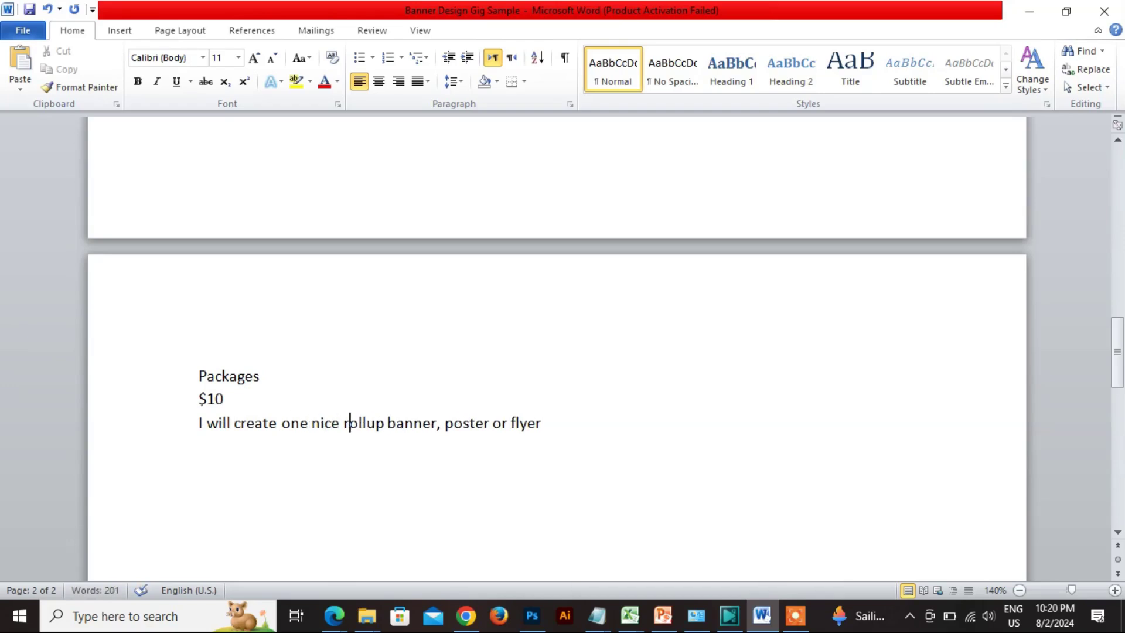
pyautogui.press('Left')
pyautogui.press('Return')
pyautogui.write('Print ready file')
pyautogui.press('BackSpace')
pyautogui.write('le')
pyautogui.press('Return')
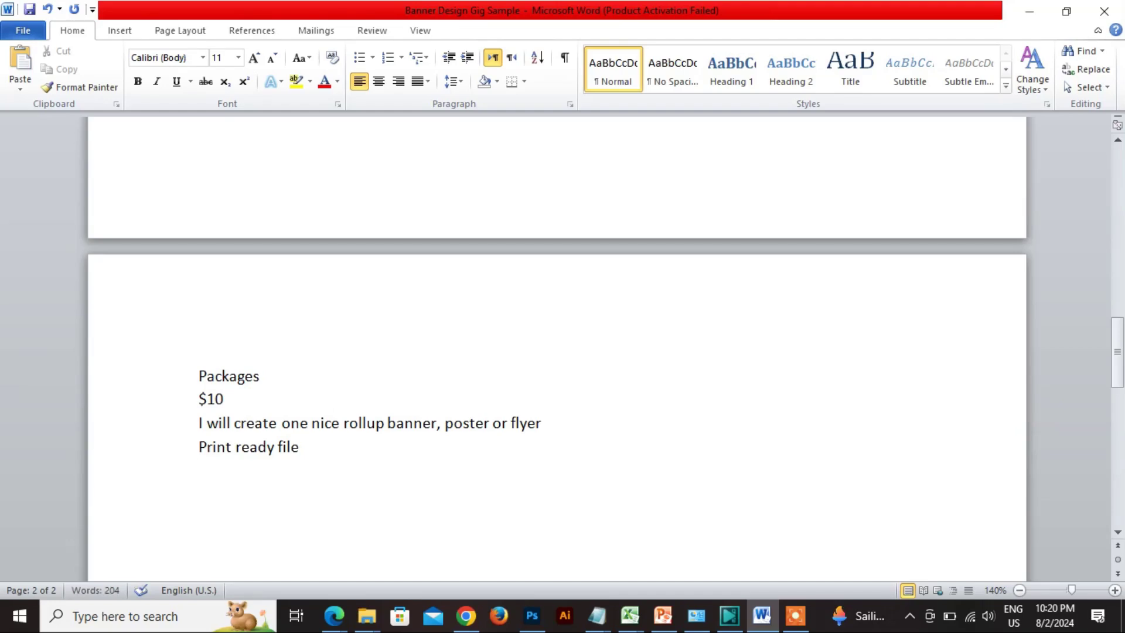
pyautogui.write('3D mockup')
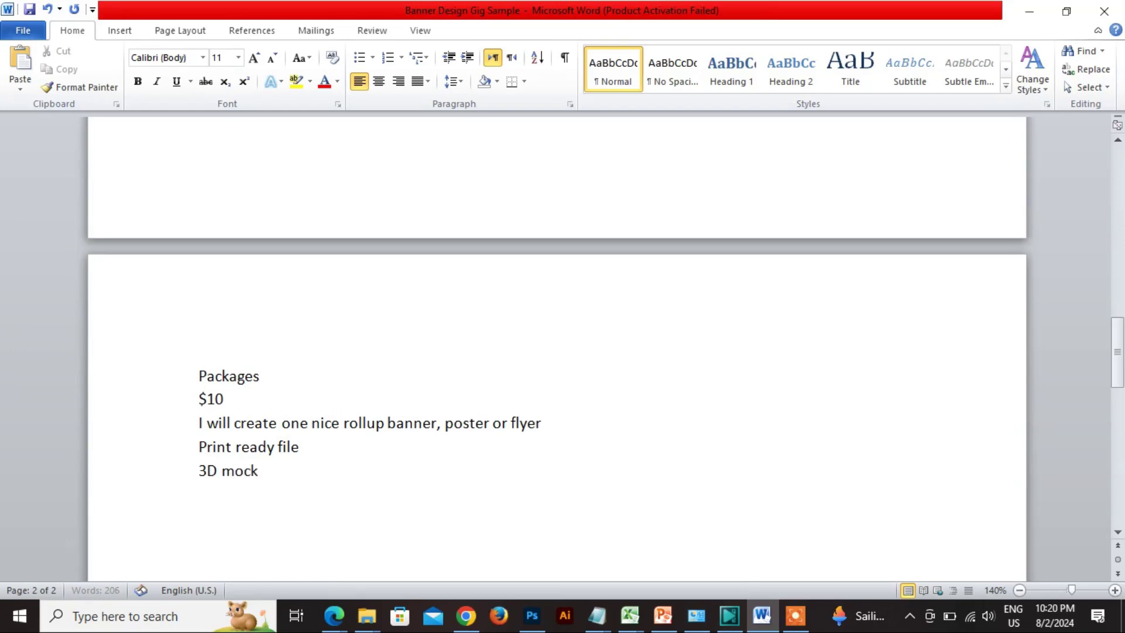
pyautogui.press('Return')
# Insert a "Basic" title line between the Packages heading and the $10 price
pyautogui.press('Up')
pyautogui.press('Up')
pyautogui.press('Up')
pyautogui.press('Return')
pyautogui.write('Basic')
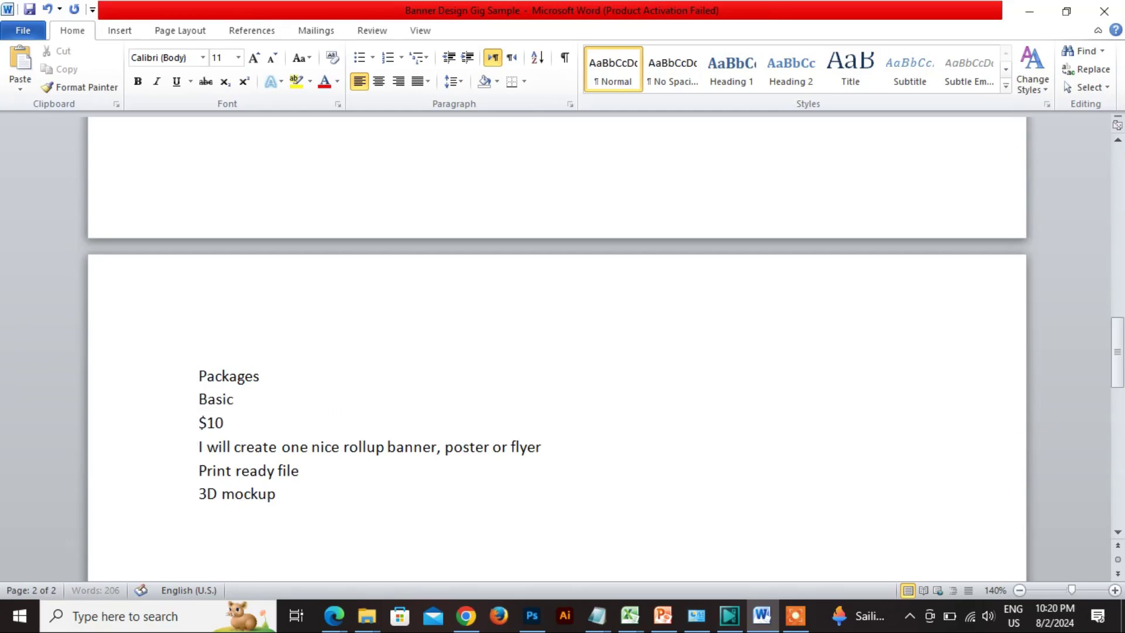
# Add a "Standard" title below the Basic package's 3D mockup line, separated from it by a blank line
pyautogui.press('Down')
pyautogui.press('Down')
pyautogui.press('Down')
pyautogui.press('Down')
pyautogui.press('Down')
pyautogui.write('Standa')
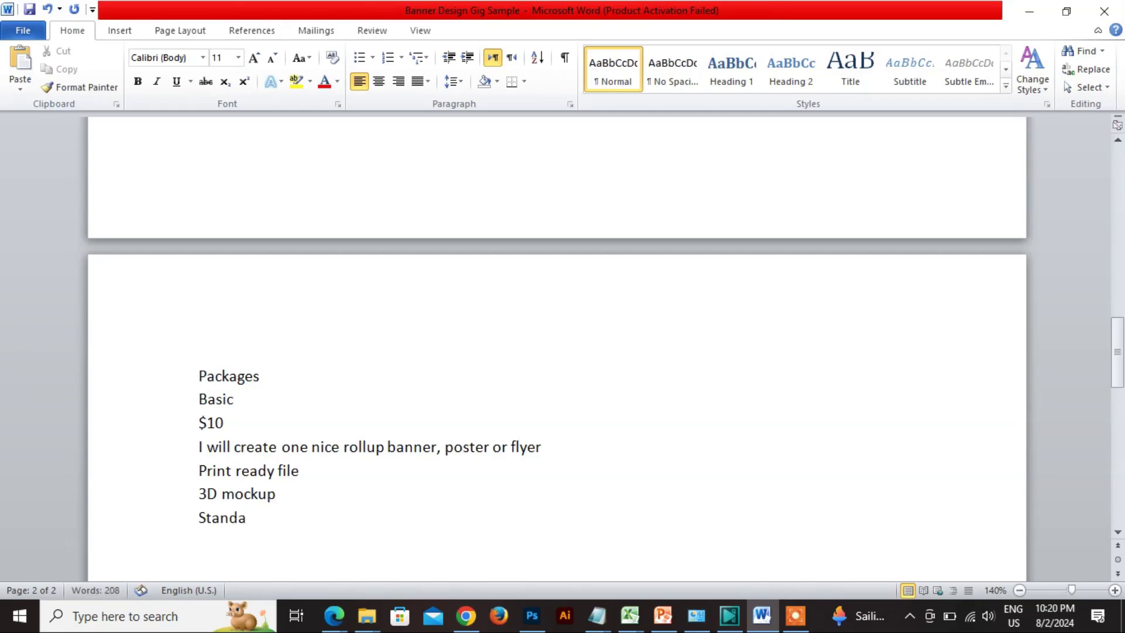
pyautogui.write('rd')
pyautogui.press('Return')
pyautogui.press('Up')
pyautogui.press('Return')
# Make the "Standard" and "Basic" package titles bold
pyautogui.hotkey('shift', 'End')
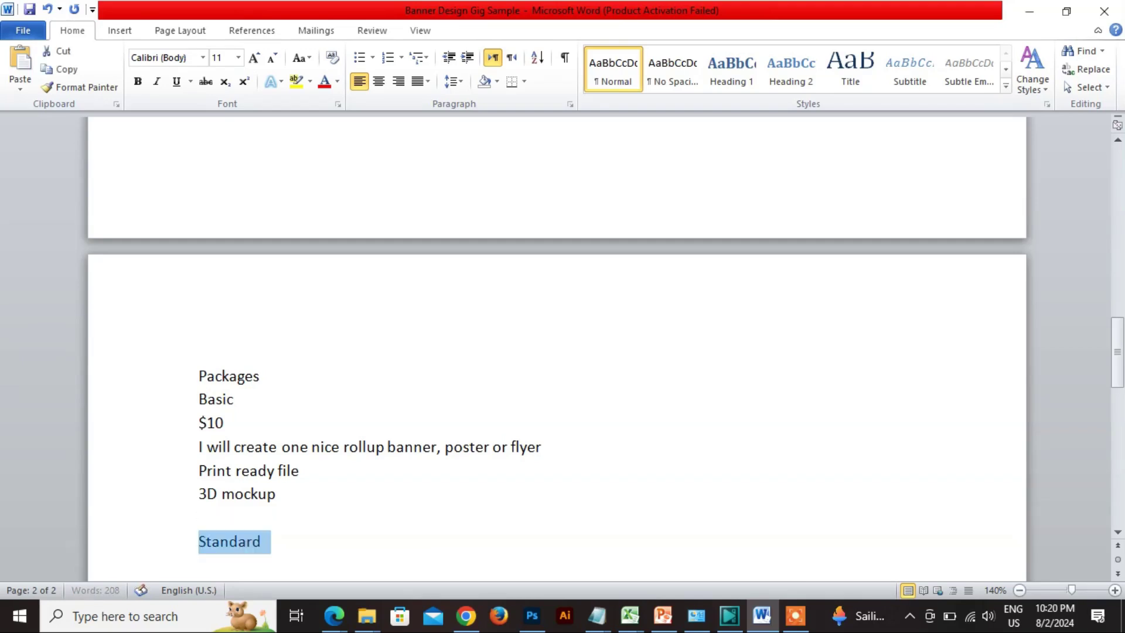
pyautogui.hotkey('ctrl', 'b')
pyautogui.press('Down')
pyautogui.press('Return')
pyautogui.press('Up')
pyautogui.press('Up')
pyautogui.press('Up')
pyautogui.press('Up')
pyautogui.press('Up')
pyautogui.press('Up')
pyautogui.press('Up')
pyautogui.press('Up')
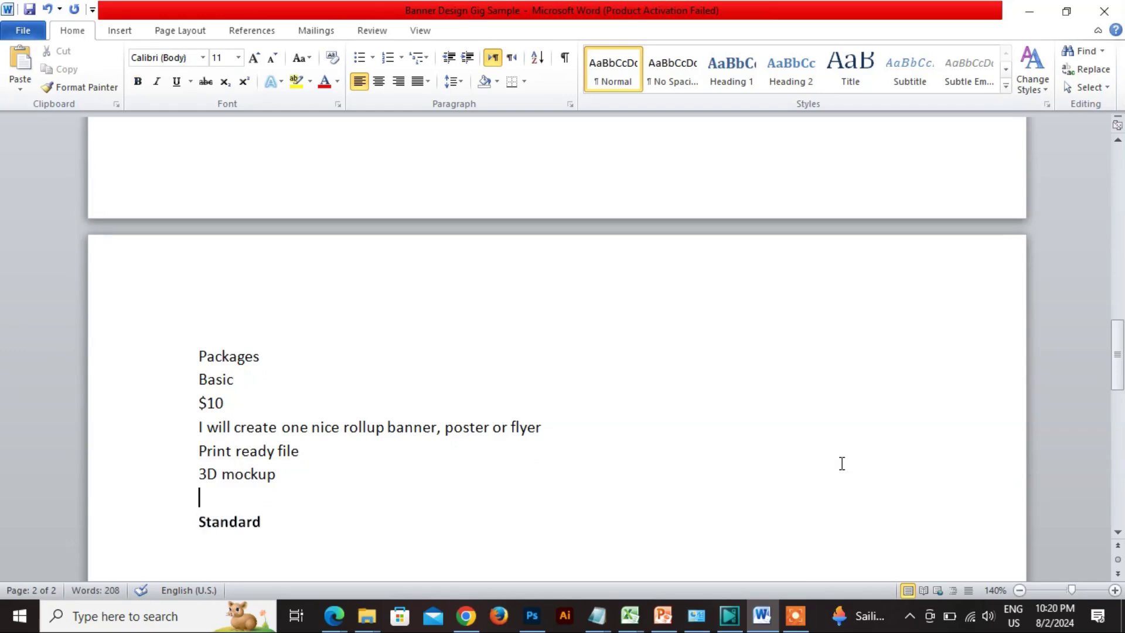
pyautogui.hotkey('shift', 'End')
pyautogui.hotkey('ctrl', 'b')
# Under Standard, enter the price $25 and the line "I will create 3 amazing rollup banners, poster or flyer"
pyautogui.press('Down')
pyautogui.press('Down')
pyautogui.press('Down')
pyautogui.press('Down')
pyautogui.press('Down')
pyautogui.press('Down')
pyautogui.press('Down')
pyautogui.write('$25')
pyautogui.press('Return')
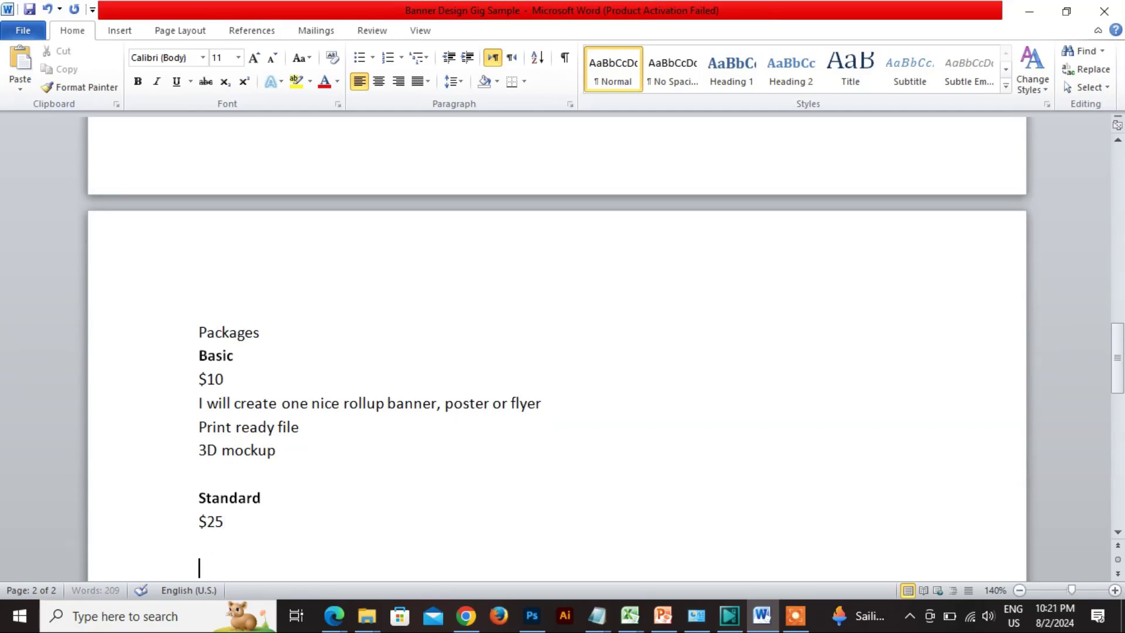
pyautogui.write('I will c eae')
pyautogui.press('BackSpace')
pyautogui.press('BackSpace')
pyautogui.write('te 3')
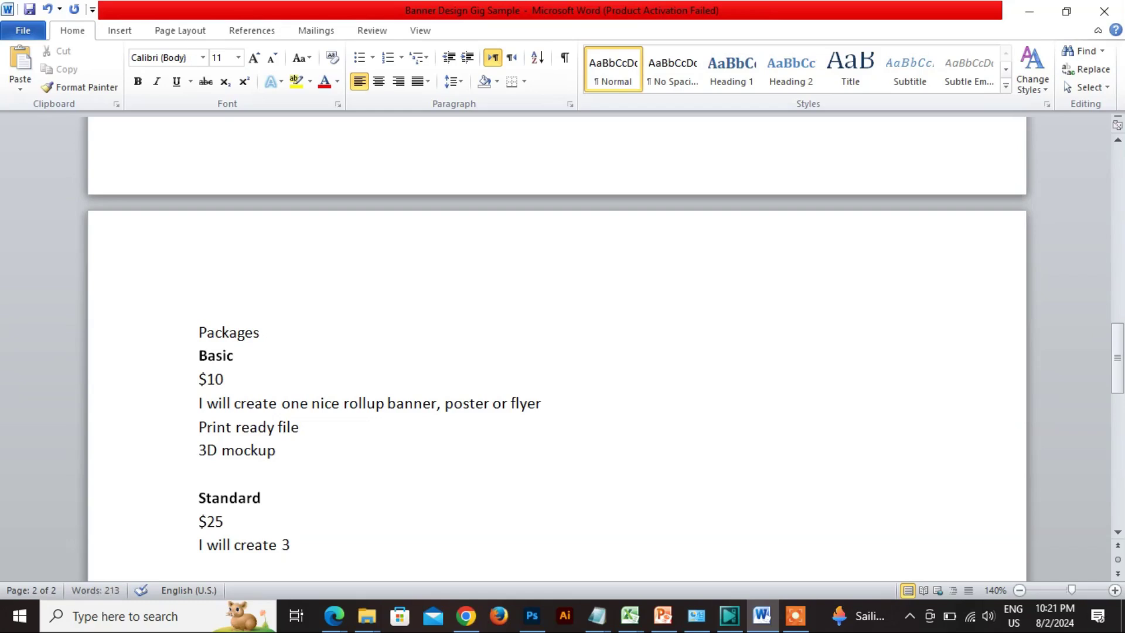
pyautogui.write(' amazing rollup banners, poster or flyer')
pyautogui.press('Return')
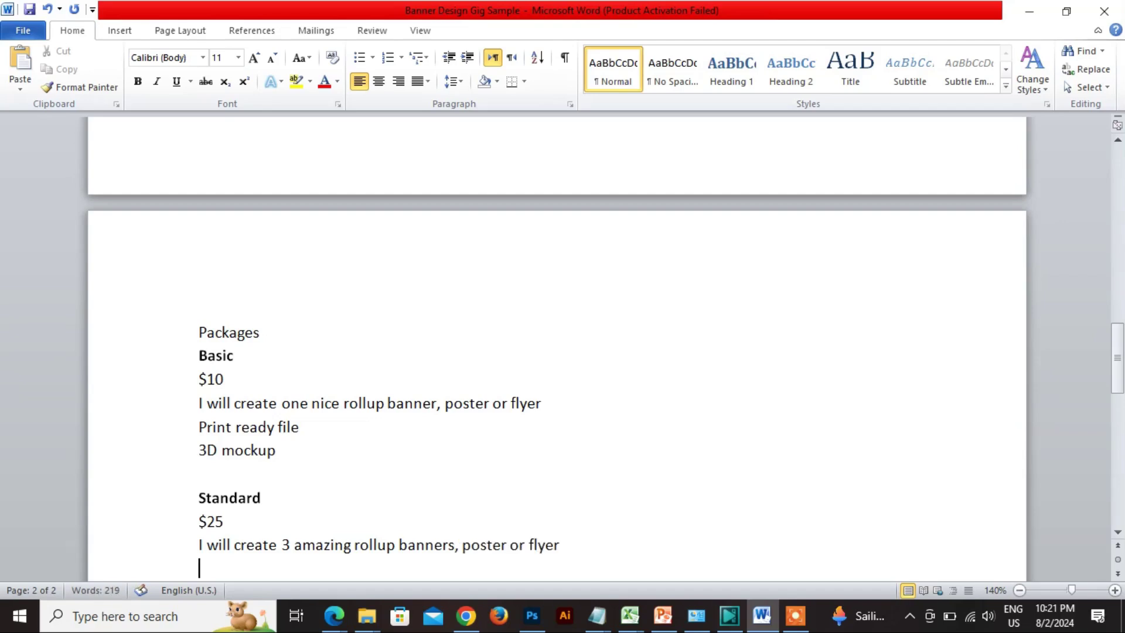
# Copy the "Print ready file" and "3D mockup" lines from the Basic package to below the Standard package description
pyautogui.press('Up')
pyautogui.press('Up')
pyautogui.press('Up')
pyautogui.press('Up')
pyautogui.press('Up')
pyautogui.press('Up')
pyautogui.hotkey('shift', 'Down')
pyautogui.hotkey('shift', 'Down')
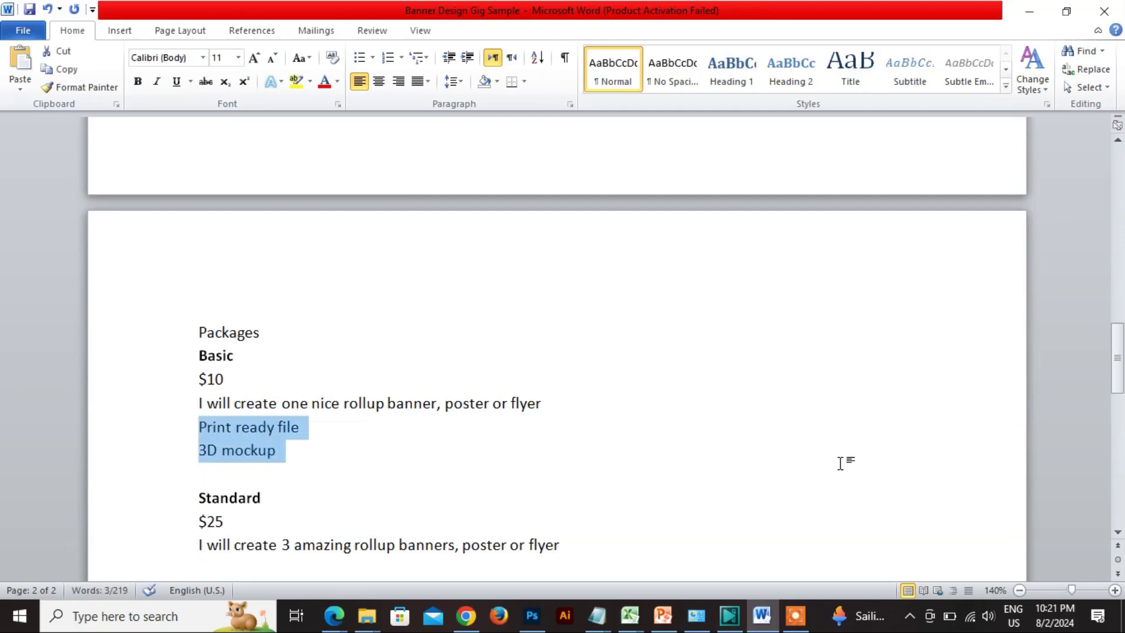
pyautogui.hotkey('ctrl', 'c')
pyautogui.press('Down')
pyautogui.press('Down')
pyautogui.press('Down')
pyautogui.press('Down')
pyautogui.hotkey('ctrl', 'v')
pyautogui.press('Up')
pyautogui.press('Up')
pyautogui.press('Up')
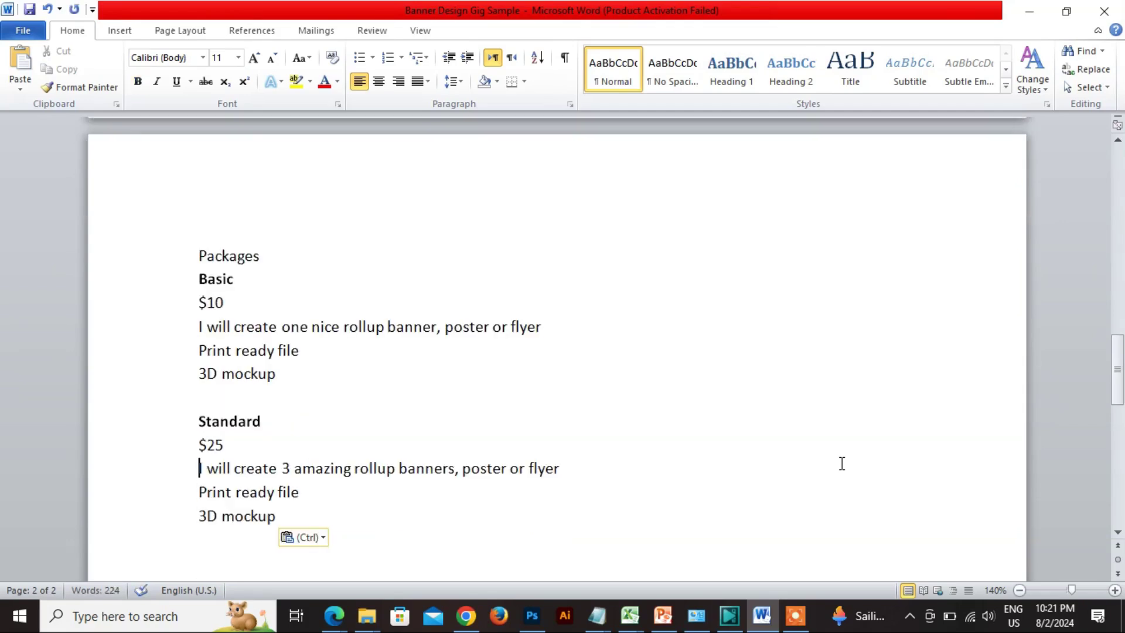
pyautogui.press('Right')
pyautogui.press('Right')
pyautogui.press('Right')
pyautogui.press('Right')
pyautogui.press('Right')
pyautogui.press('Right')
pyautogui.press('Right')
pyautogui.press('Right')
pyautogui.press('Right')
pyautogui.press('Right')
pyautogui.press('Right')
pyautogui.press('Right')
pyautogui.press('Right')
pyautogui.press('Right')
pyautogui.press('Left')
pyautogui.press('Left')
pyautogui.press('Left')
pyautogui.press('Up')
pyautogui.press('Up')
pyautogui.press('Up')
pyautogui.press('Up')
pyautogui.press('Up')
pyautogui.press('Up')
pyautogui.press('Down')
pyautogui.press('Down')
pyautogui.press('Down')
pyautogui.press('Down')
pyautogui.press('Down')
pyautogui.press('Down')
pyautogui.press('Up')
pyautogui.press('Left')
pyautogui.press('Up')
pyautogui.press('Down')
pyautogui.press('Right')
pyautogui.press('Right')
pyautogui.press('Right')
pyautogui.press('Right')
pyautogui.press('Right')
pyautogui.press('Right')
pyautogui.press('Right')
pyautogui.press('Right')
pyautogui.press('Right')
pyautogui.press('Right')
pyautogui.press('Right')
pyautogui.press('Right')
pyautogui.press('Right')
pyautogui.press('Left')
pyautogui.press('Left')
# Change the Basic package's price to $15
pyautogui.press('Up')
pyautogui.press('Up')
pyautogui.press('Up')
pyautogui.press('Up')
pyautogui.press('Up')
pyautogui.press('Left')
pyautogui.press('Left')
pyautogui.press('Up')
pyautogui.press('BackSpace')
pyautogui.write('5')
# Change the number of rollup banners in the Standard package's description line to 2
pyautogui.press('Down')
pyautogui.press('Down')
pyautogui.press('Down')
pyautogui.press('Down')
pyautogui.press('Down')
pyautogui.press('Down')
pyautogui.press('Home')
pyautogui.press('Right')
pyautogui.press('Right')
pyautogui.press('Right')
pyautogui.press('Right')
pyautogui.press('Right')
pyautogui.press('Right')
pyautogui.press('Right')
pyautogui.press('Right')
pyautogui.press('Right')
pyautogui.press('Right')
pyautogui.press('Right')
pyautogui.press('Right')
pyautogui.press('Right')
pyautogui.press('Right')
pyautogui.press('Delete')
pyautogui.press('Delete')
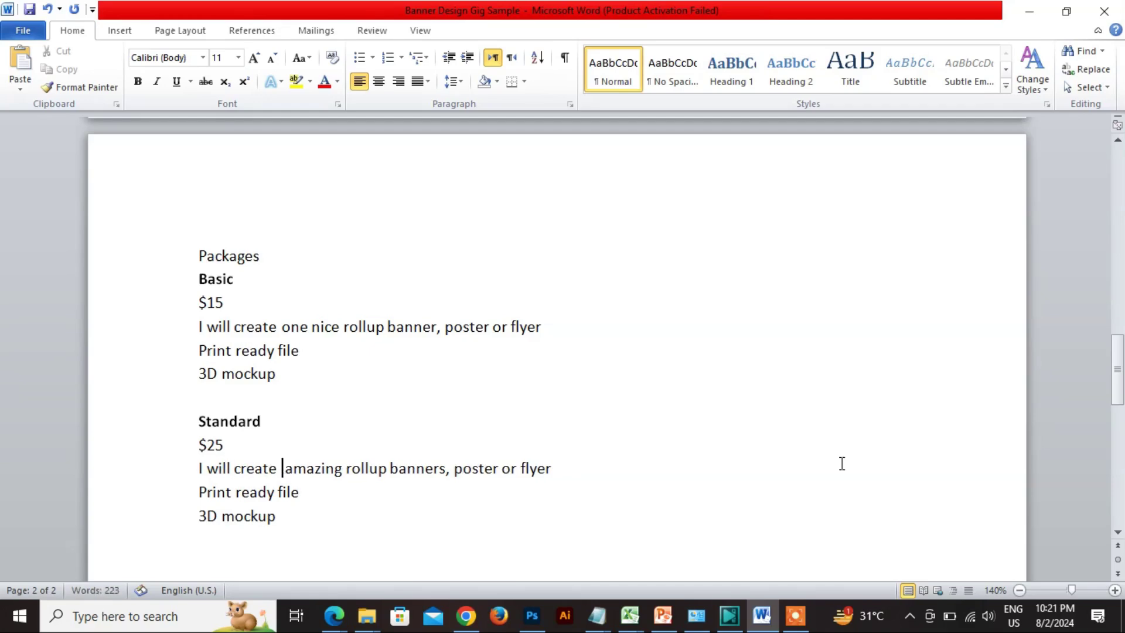
pyautogui.write('2')
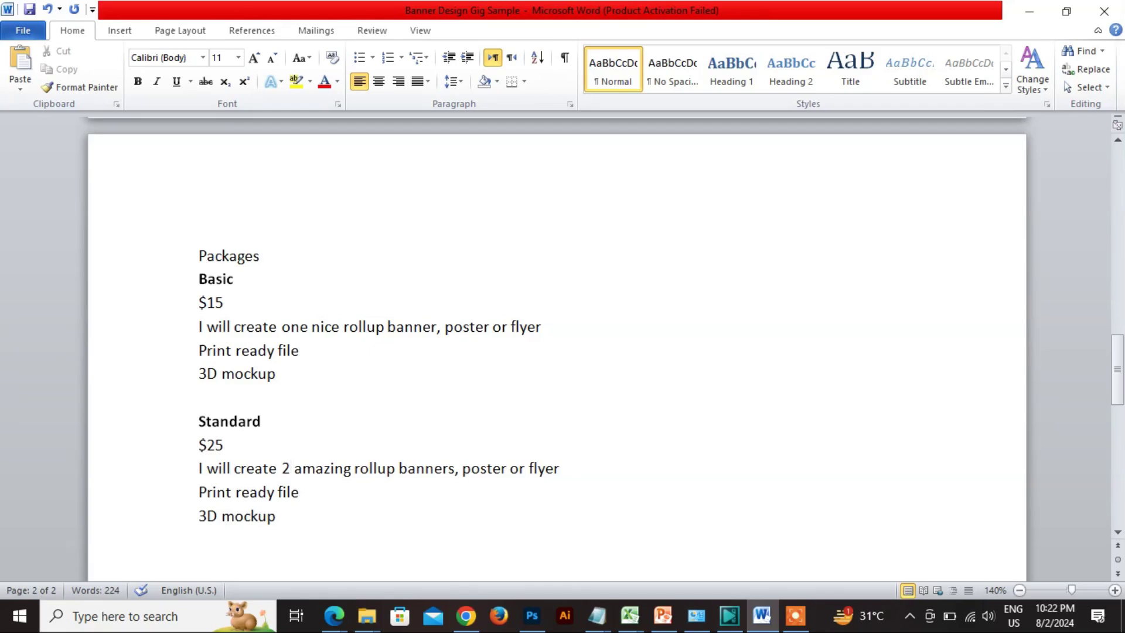
# Copy the whole Standard package block, from its title to the 3D mockup line, and paste it below, separated by a blank line
pyautogui.click(224, 445)
pyautogui.press('Up')
pyautogui.press('Left')
pyautogui.press('Left')
pyautogui.press('Left')
pyautogui.press('Left')
pyautogui.press('Left')
pyautogui.press('Left')
pyautogui.press('Left')
pyautogui.press('Left')
pyautogui.hotkey('shift', 'Down')
pyautogui.hotkey('shift', 'Down')
pyautogui.hotkey('shift', 'Down')
pyautogui.hotkey('shift', 'Down')
pyautogui.hotkey('shift', 'Down')
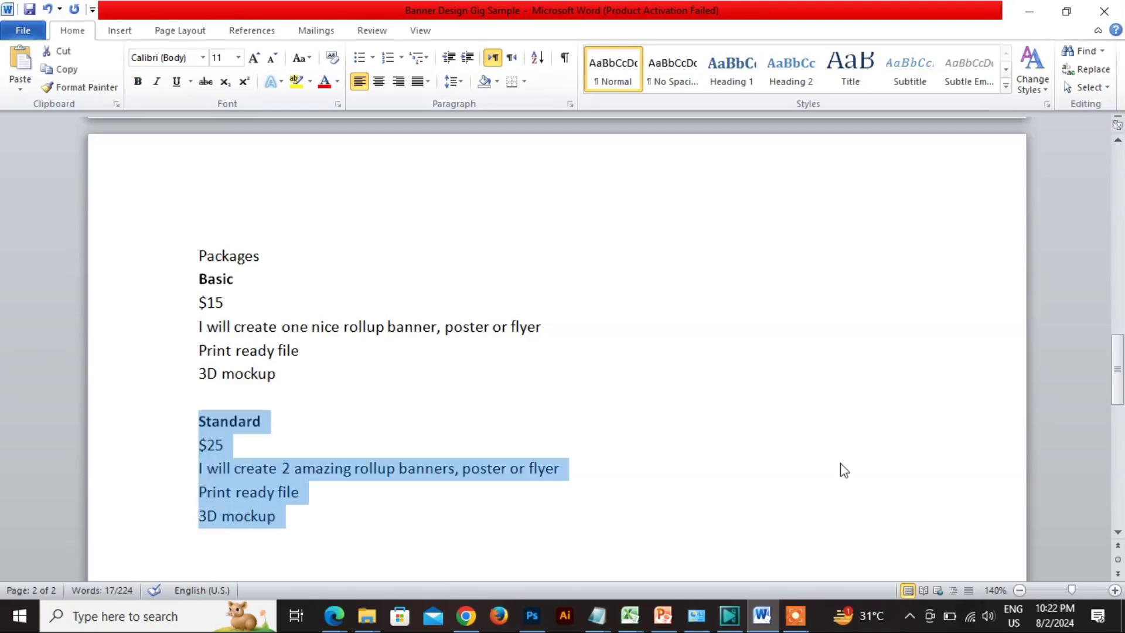
pyautogui.press('Right')
pyautogui.hotkey('ctrl', 'v')
# Replace the title of the lower, pasted Standard package with "Premium"
pyautogui.press('Up')
pyautogui.press('Up')
pyautogui.press('Up')
pyautogui.press('Up')
pyautogui.press('Up')
pyautogui.hotkey('shift', 'Right')
pyautogui.hotkey('shift', 'Right')
pyautogui.hotkey('shift', 'Right')
pyautogui.hotkey('shift', 'Right')
pyautogui.hotkey('shift', 'Right')
pyautogui.hotkey('shift', 'Right')
pyautogui.hotkey('shift', 'Right')
pyautogui.hotkey('shift', 'Right')
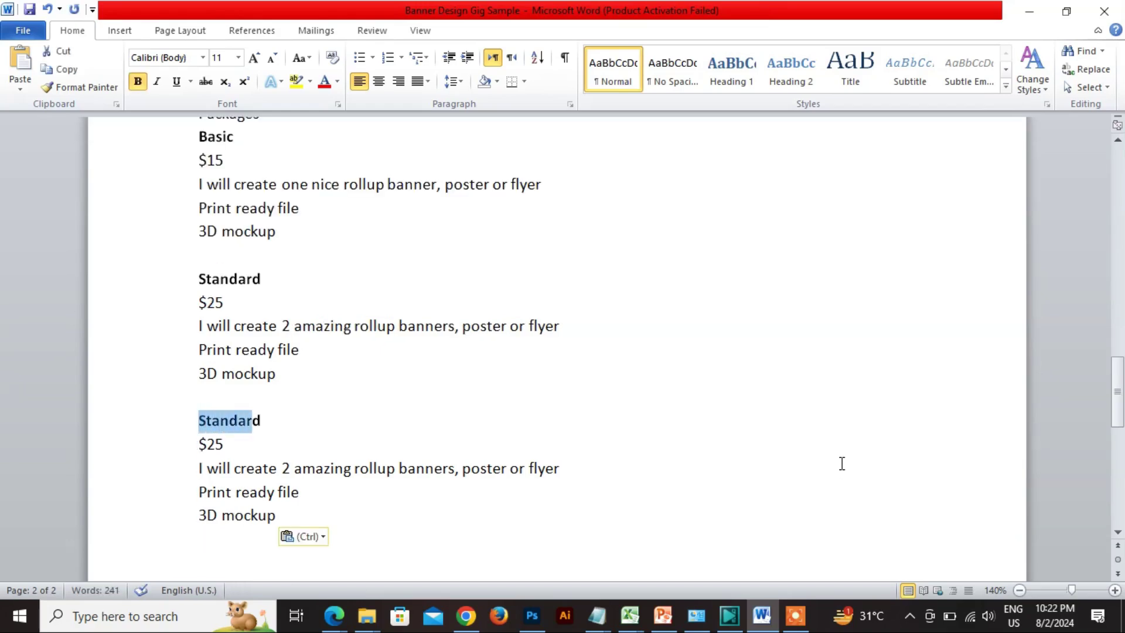
pyautogui.write('Premium')
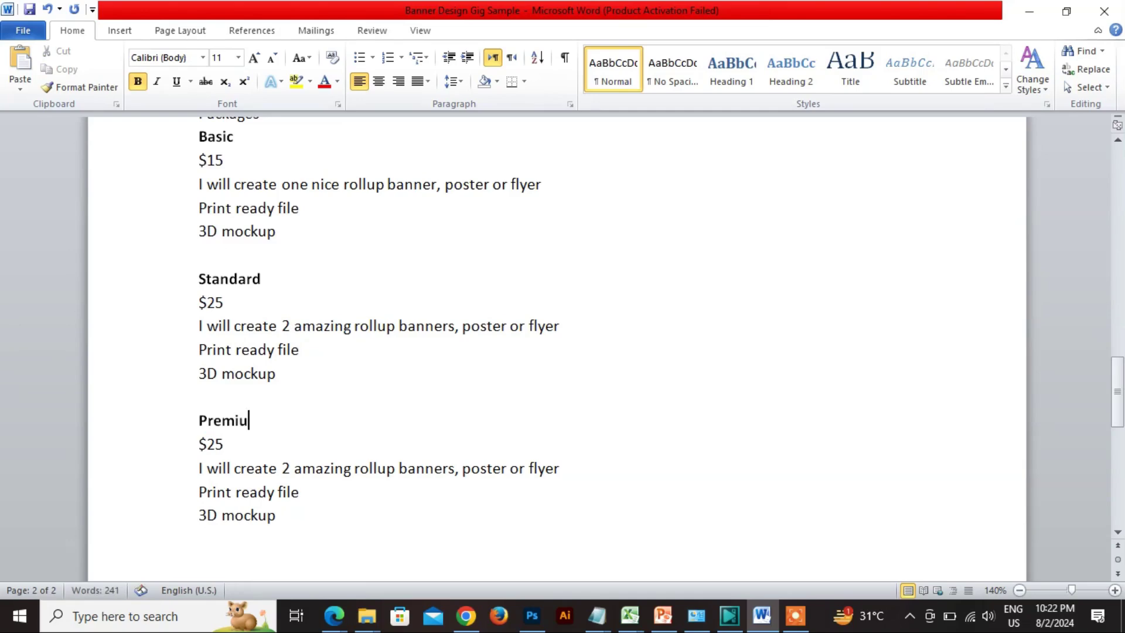
# Set the Premium package's price to $50
pyautogui.press('Down')
pyautogui.press('BackSpace')
pyautogui.press('BackSpace')
pyautogui.write('50')
# Change the number of rollup banners in the Premium package's description line to 3
pyautogui.press('Down')
pyautogui.press('Right')
pyautogui.press('Right')
pyautogui.press('Right')
pyautogui.press('Right')
pyautogui.press('Right')
pyautogui.press('Right')
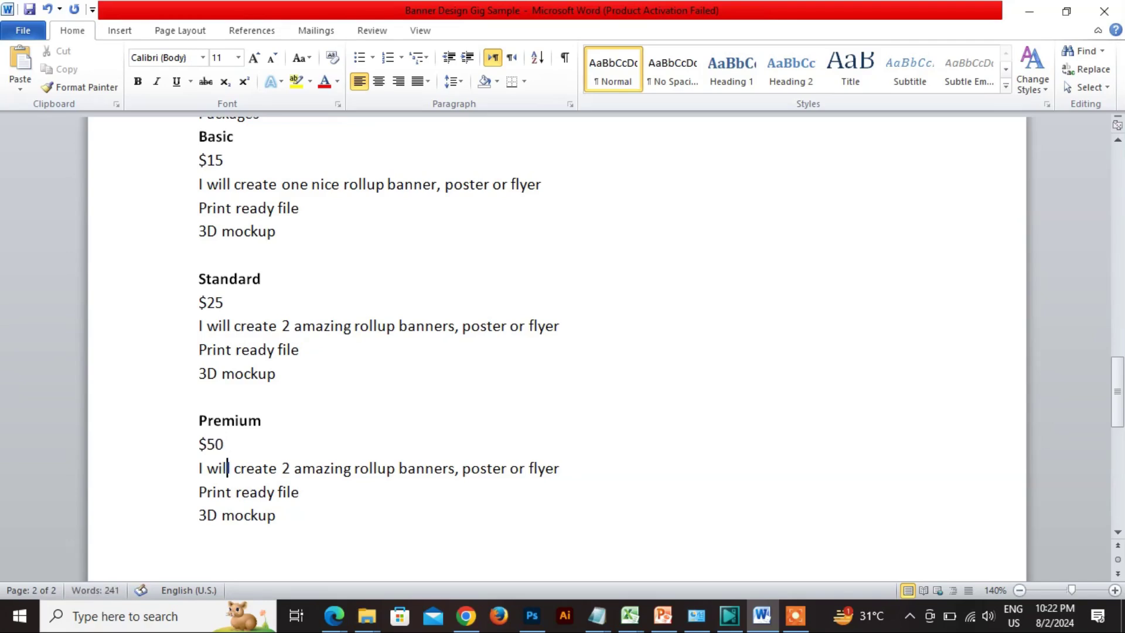
pyautogui.press('Right')
pyautogui.press('Right')
pyautogui.press('Right')
pyautogui.press('Right')
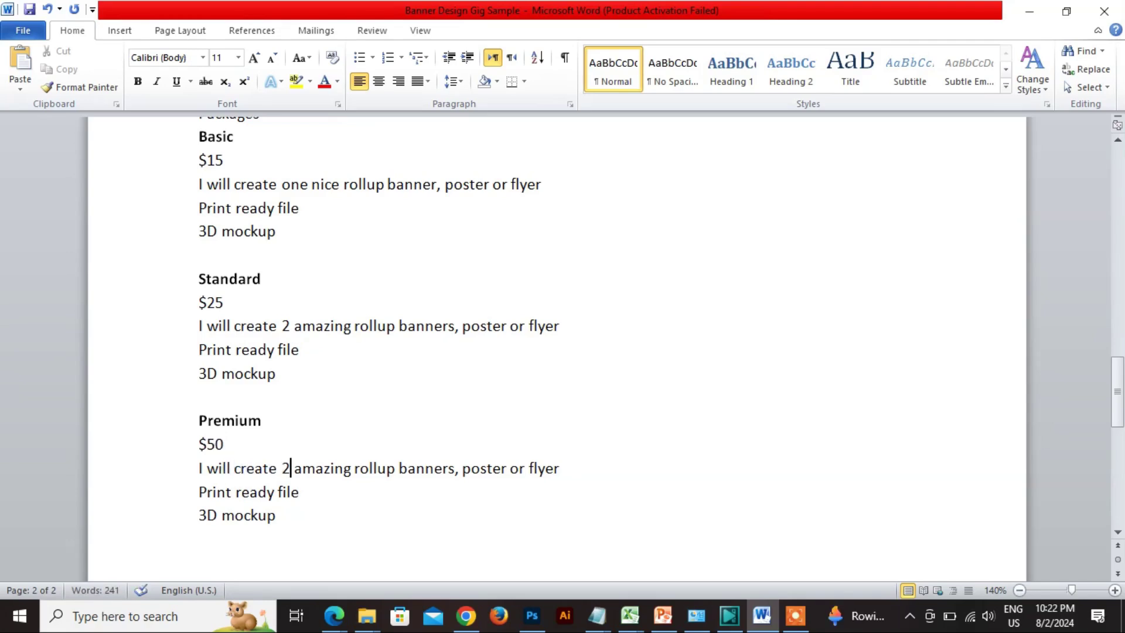
pyautogui.press('BackSpace')
pyautogui.write('3')
# Insert a new line reading "Editable File" between the Premium package's description and its "Print ready file" line
pyautogui.press('Right')
pyautogui.press('Right')
pyautogui.press('Right')
pyautogui.press('Right')
pyautogui.press('Right')
pyautogui.press('Right')
pyautogui.press('Right')
pyautogui.press('Right')
pyautogui.press('Right')
pyautogui.press('Down')
pyautogui.press('Down')
pyautogui.press('Up')
pyautogui.press('Left')
pyautogui.press('Left')
pyautogui.press('Left')
pyautogui.press('Left')
pyautogui.press('Left')
pyautogui.press('Left')
pyautogui.press('Left')
pyautogui.press('Left')
pyautogui.press('Left')
pyautogui.press('Left')
pyautogui.press('Left')
pyautogui.press('Left')
pyautogui.press('Left')
pyautogui.press('Left')
pyautogui.press('Left')
pyautogui.press('Left')
pyautogui.press('Return')
pyautogui.press('Up')
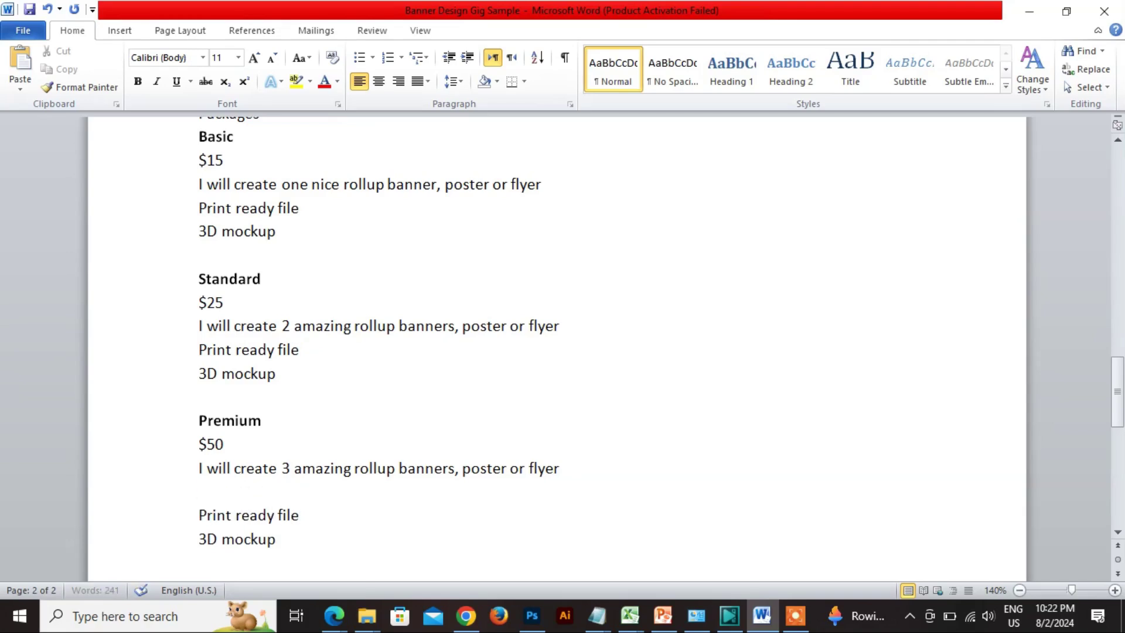
pyautogui.write('Editable')
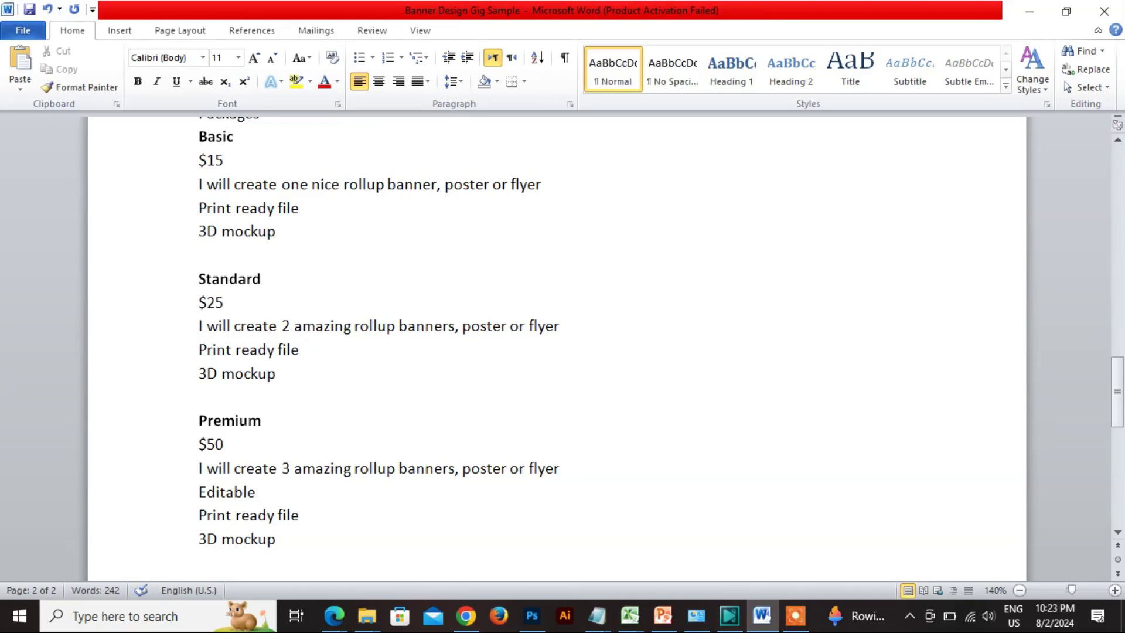
pyautogui.write('File')
# Pluralize the file and mockup lines to "Print ready files" and "3D mockups" in Standard and Premium, and Premium's new line to "Editable Files"
pyautogui.press('Down')
pyautogui.write('s')
pyautogui.press('Up')
pyautogui.press('Up')
pyautogui.press('Up')
pyautogui.press('Up')
pyautogui.press('Up')
pyautogui.press('Up')
pyautogui.press('Up')
pyautogui.write('s')
pyautogui.press('Up')
pyautogui.press('Up')
pyautogui.press('Down')
pyautogui.press('Down')
pyautogui.press('Down')
pyautogui.press('Down')
pyautogui.press('Down')
pyautogui.press('Up')
pyautogui.press('Up')
pyautogui.press('Up')
pyautogui.press('Up')
pyautogui.press('Right')
pyautogui.press('Right')
pyautogui.write('s')
pyautogui.press('Down')
pyautogui.press('Down')
pyautogui.press('Down')
pyautogui.press('Down')
pyautogui.press('Down')
pyautogui.press('Down')
pyautogui.write('s')
pyautogui.press('Down')
pyautogui.press('Right')
pyautogui.press('Right')
pyautogui.write('s')
# Change the number of rollup banners in the Premium package's description line to 10
pyautogui.press('Up')
pyautogui.press('Up')
pyautogui.press('Up')
pyautogui.press('Down')
pyautogui.press('Down')
pyautogui.press('Down')
pyautogui.press('Up')
pyautogui.press('Up')
pyautogui.press('Left')
pyautogui.press('Left')
pyautogui.press('Left')
pyautogui.press('Left')
pyautogui.press('Left')
pyautogui.press('Left')
pyautogui.press('Left')
pyautogui.press('Right')
pyautogui.press('Up')
pyautogui.press('Right')
pyautogui.press('Right')
pyautogui.press('Right')
pyautogui.hotkey('shift', 'Right')
pyautogui.write('10')
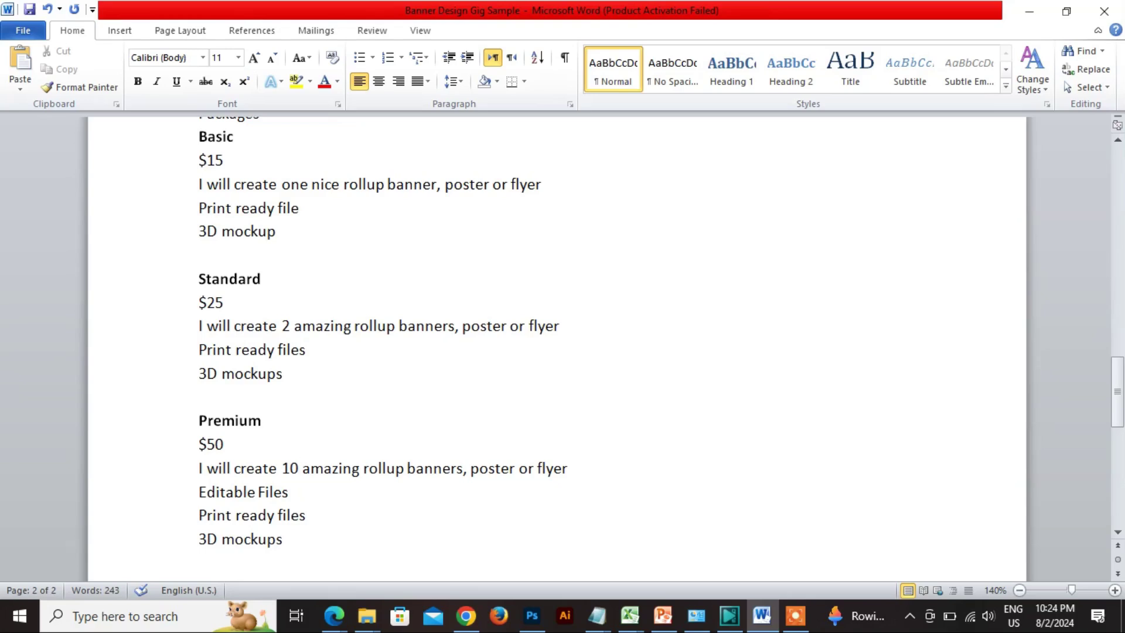
# Set the number of rollup banners in the Premium description back to 3 and save the document
pyautogui.press('BackSpace')
pyautogui.press('BackSpace')
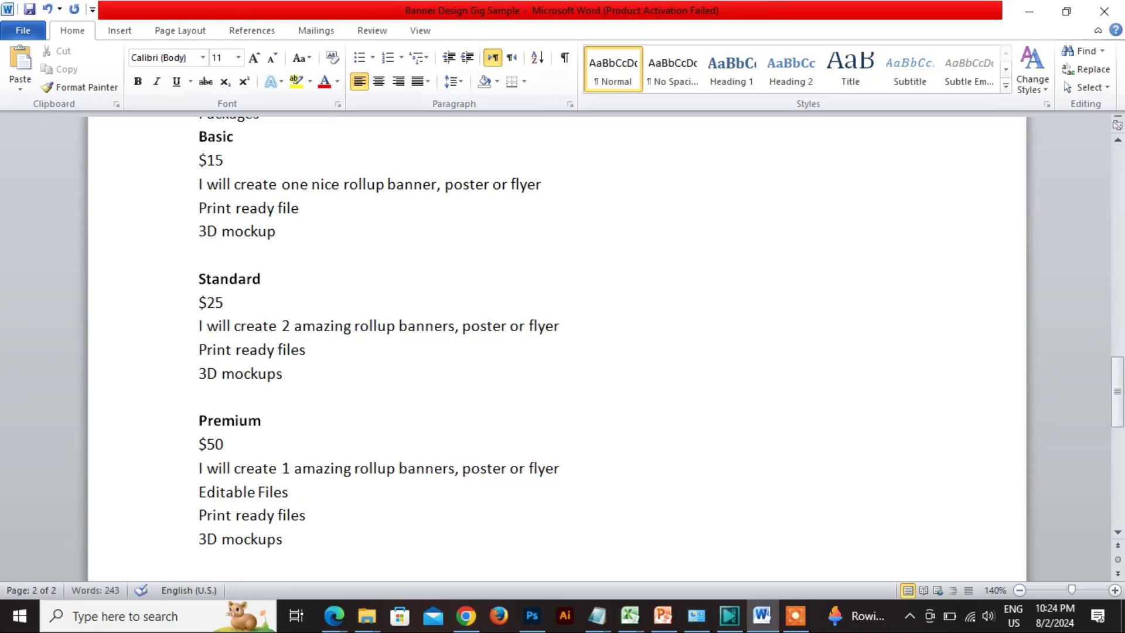
pyautogui.write('3')
pyautogui.scroll(-1, 557, 346)
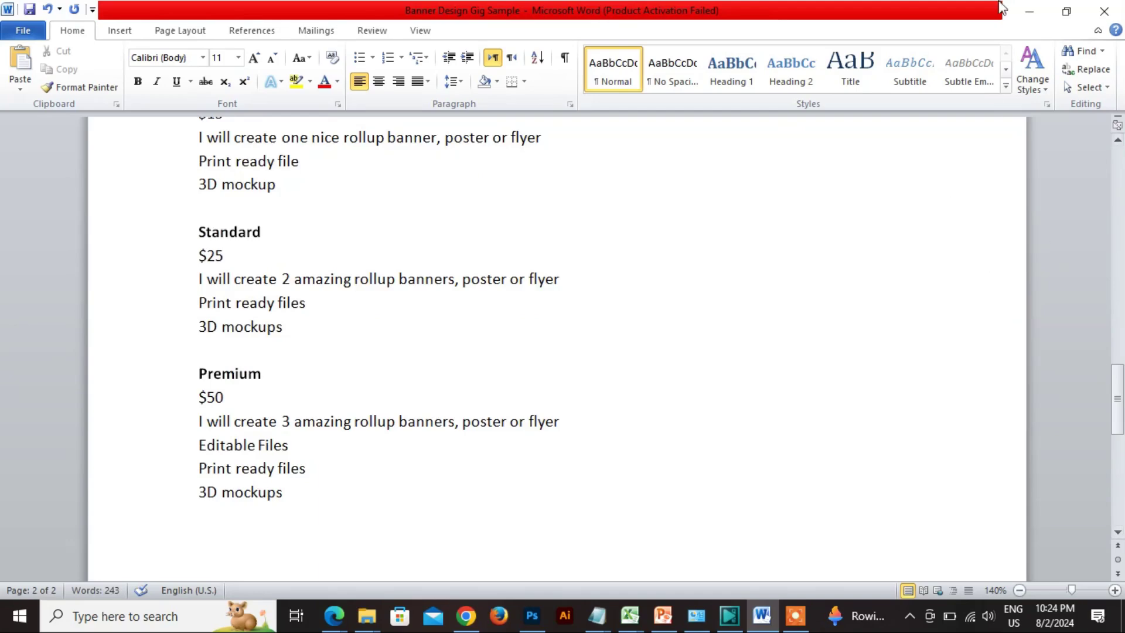
pyautogui.hotkey('ctrl', 's')
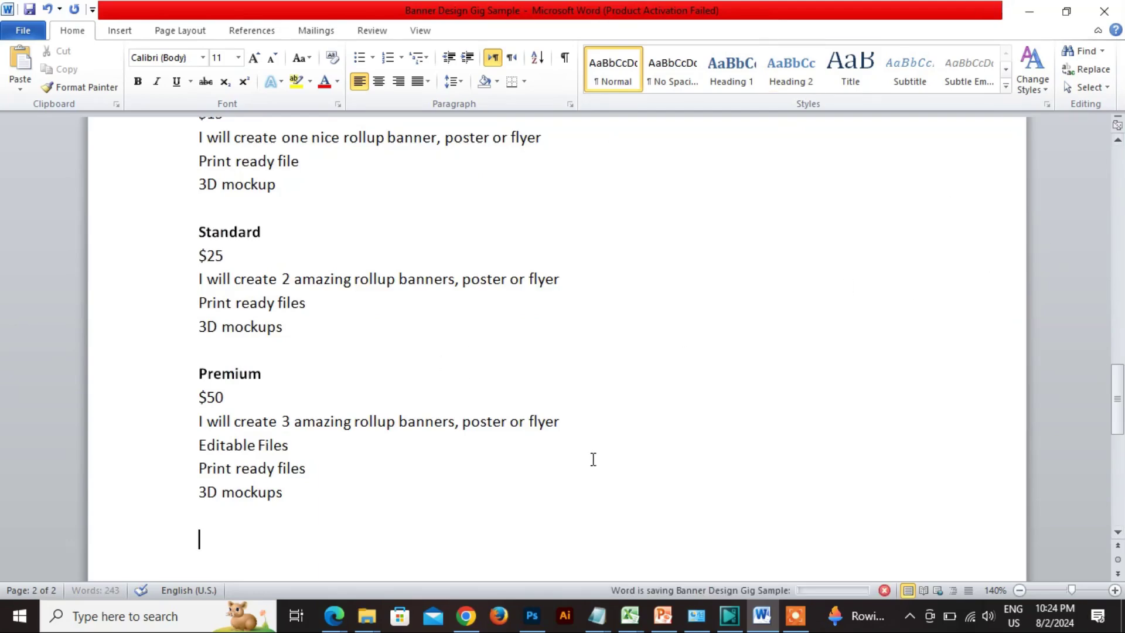
# Switch to the Fiverr search results page in the browser and search for "minimalist logo design"
pyautogui.moveTo(334, 615)
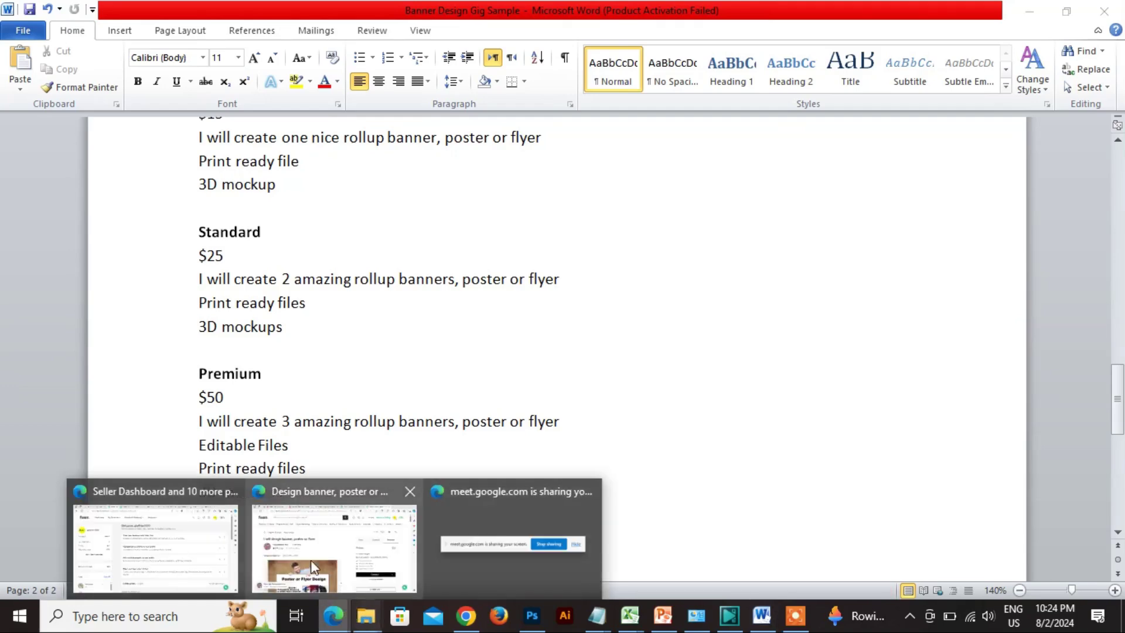
pyautogui.click(186, 567)
pyautogui.click(343, 552)
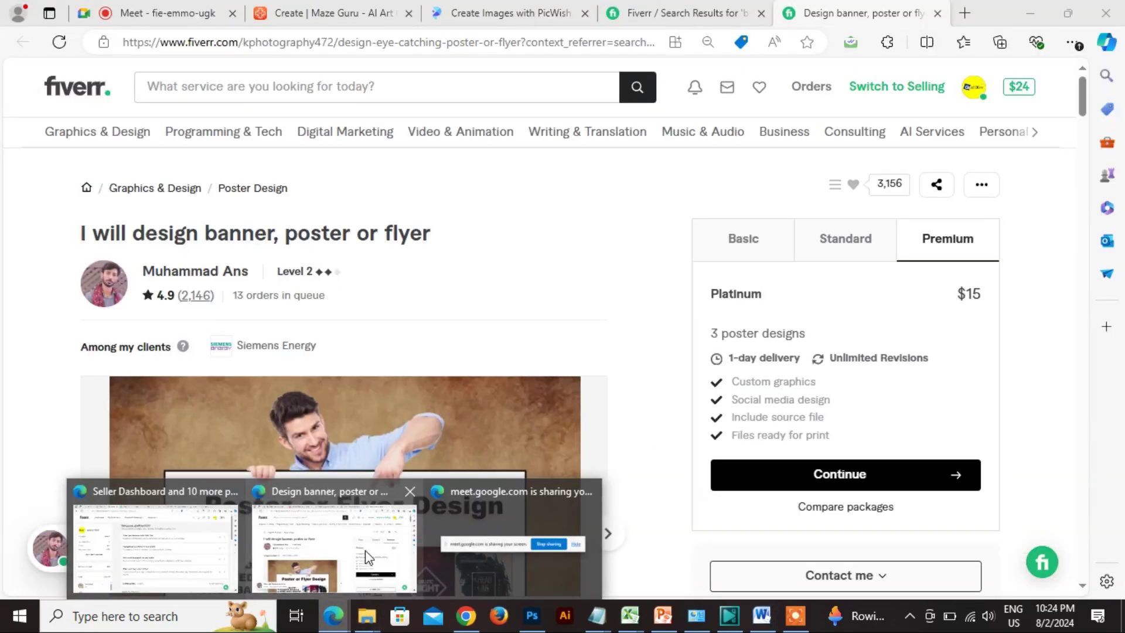
pyautogui.click(723, 11)
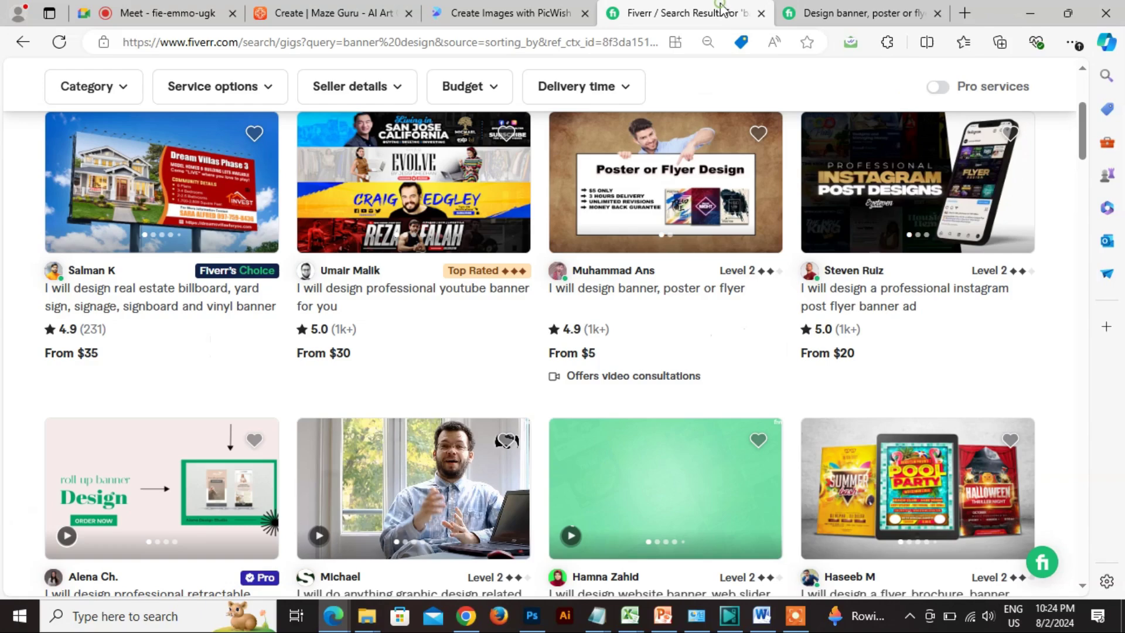
pyautogui.scroll(5, 704, 251)
pyautogui.moveTo(244, 85); pyautogui.dragTo(25, 100)
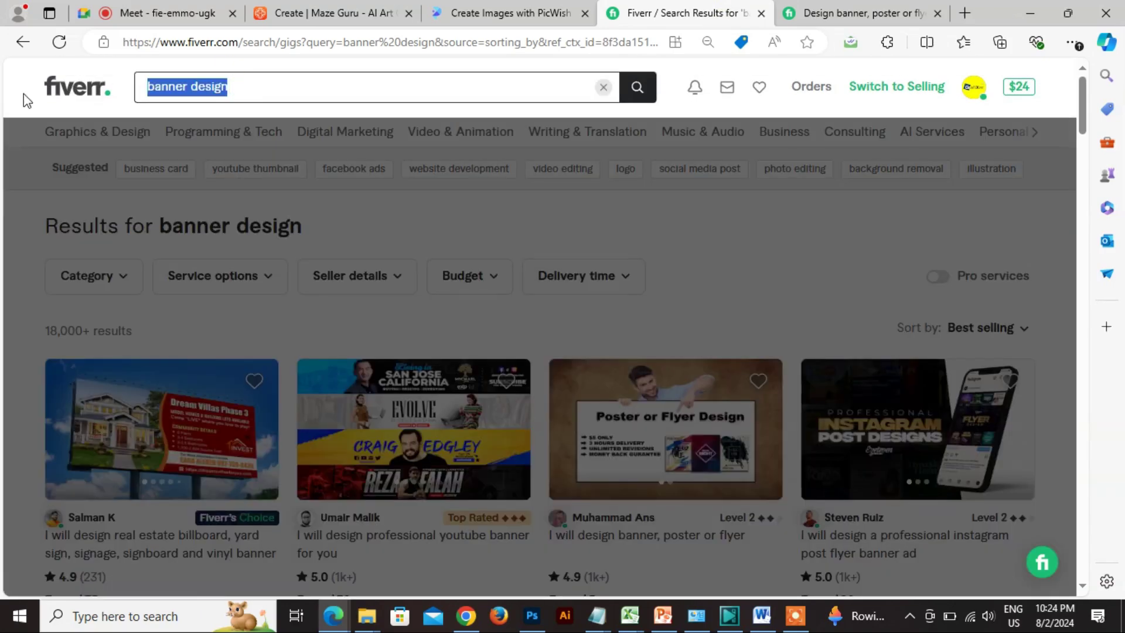
pyautogui.write('minimalist logo design')
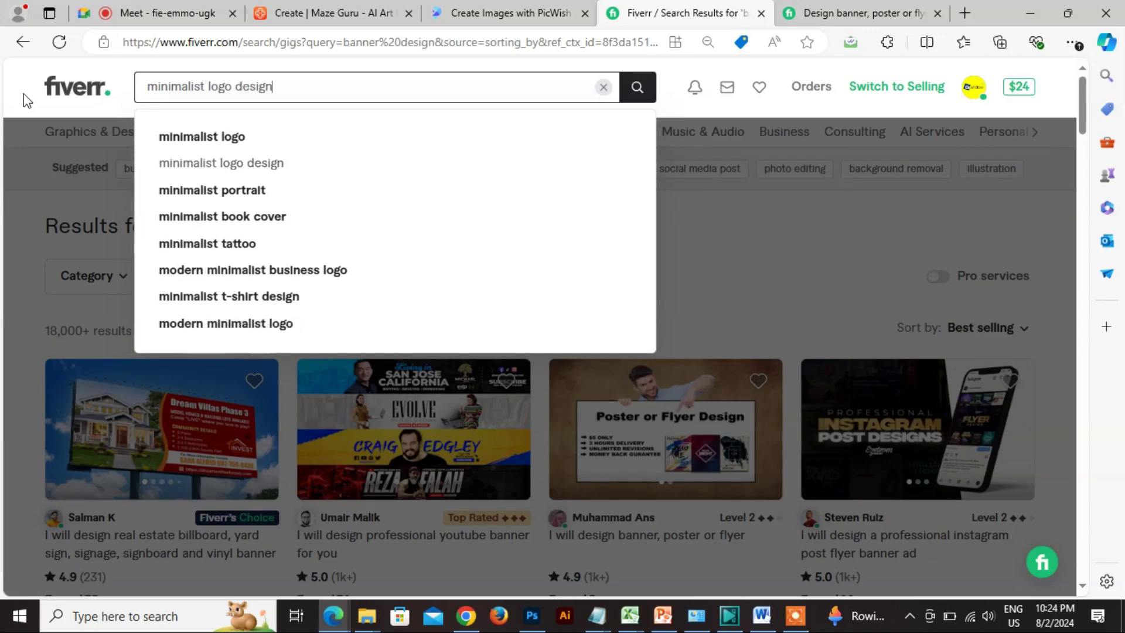
pyautogui.press('Return')
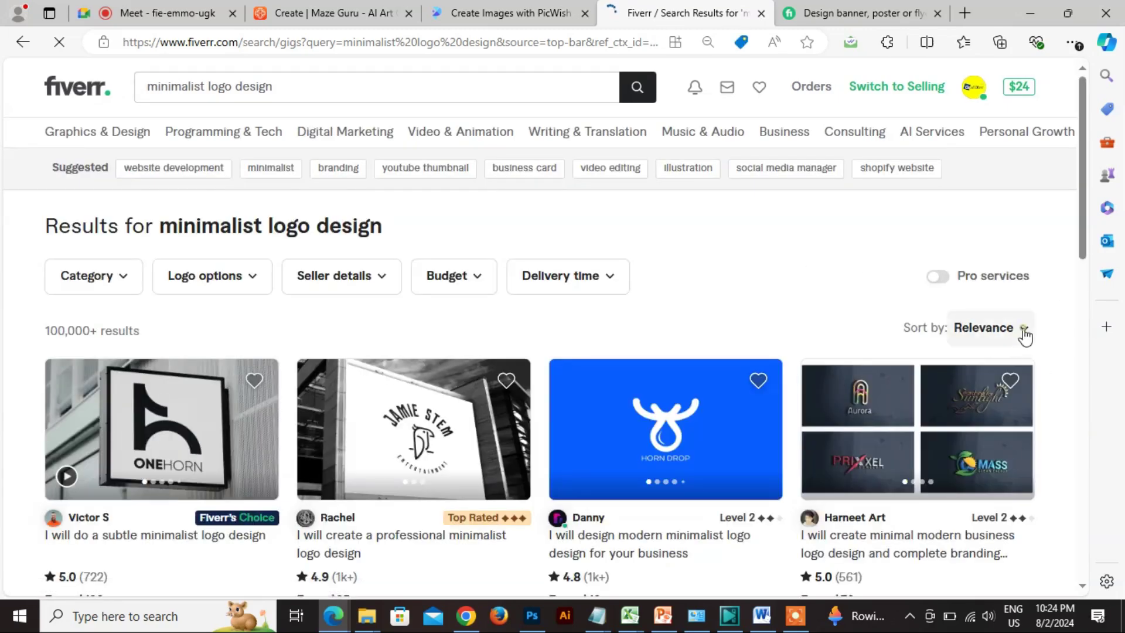
# Sort the minimalist logo design results by Newest arrivals
pyautogui.click(999, 342)
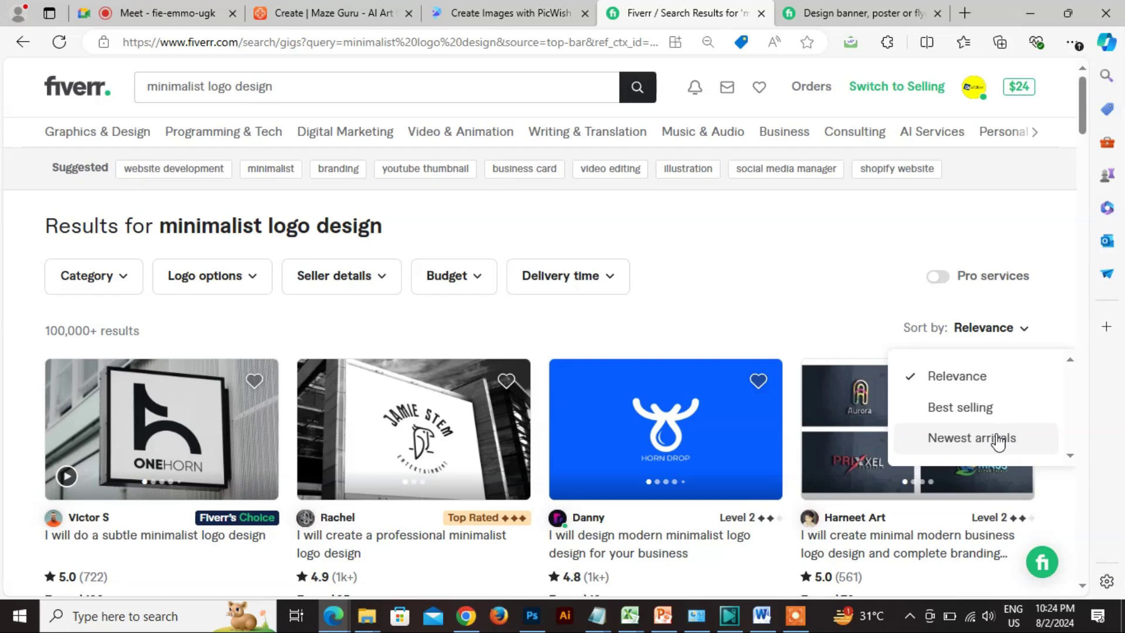
pyautogui.click(954, 446)
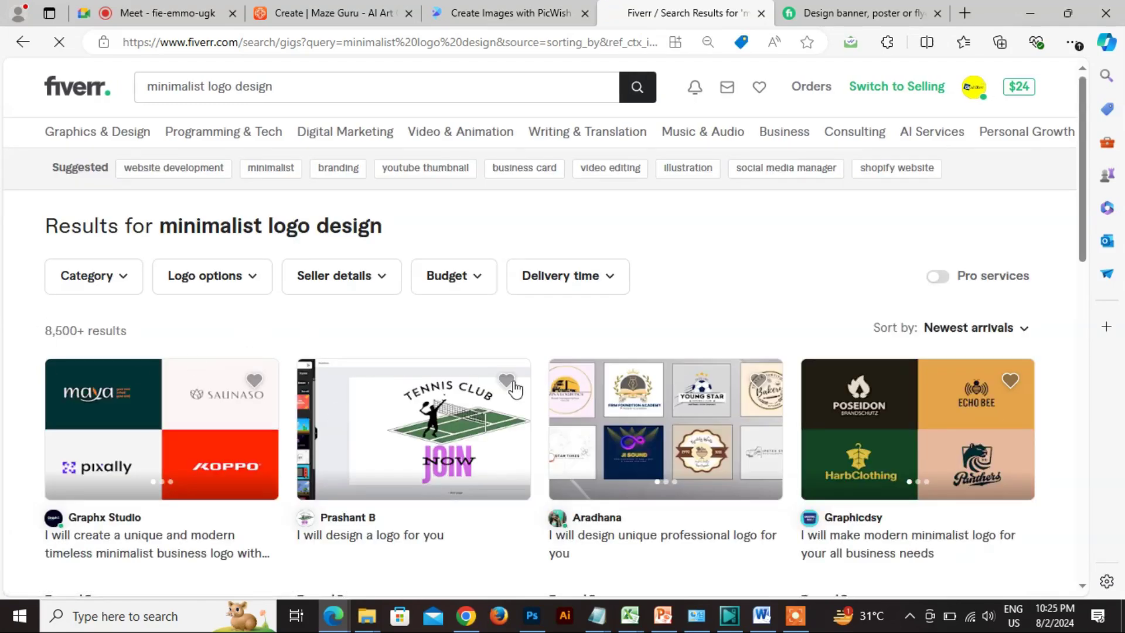
pyautogui.scroll(-4, 532, 388)
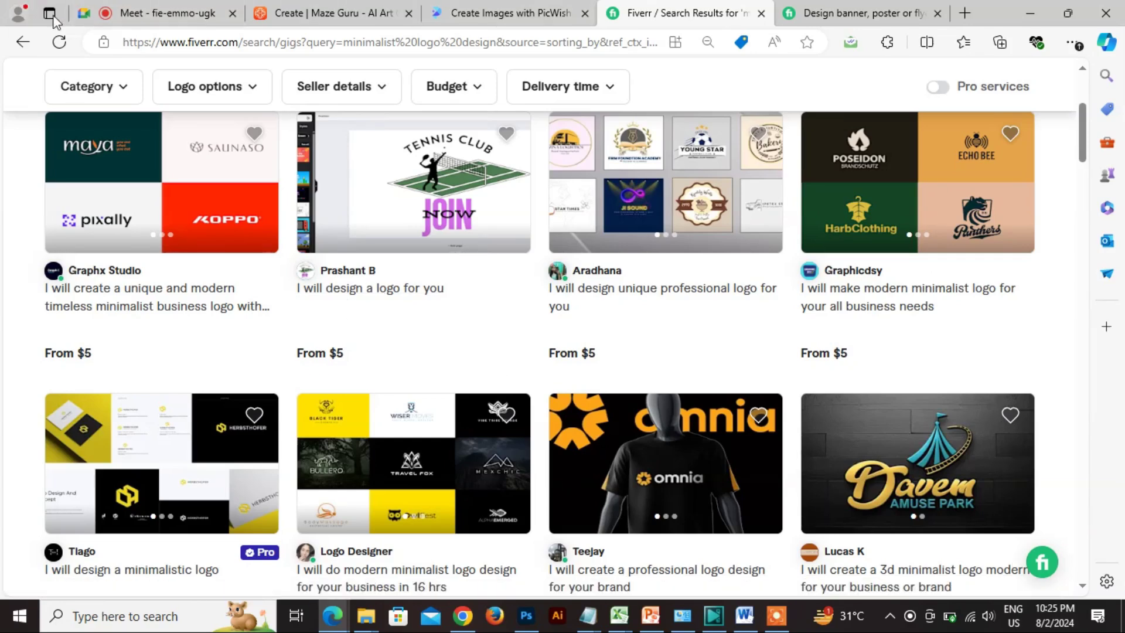
pyautogui.scroll(4, 522, 293)
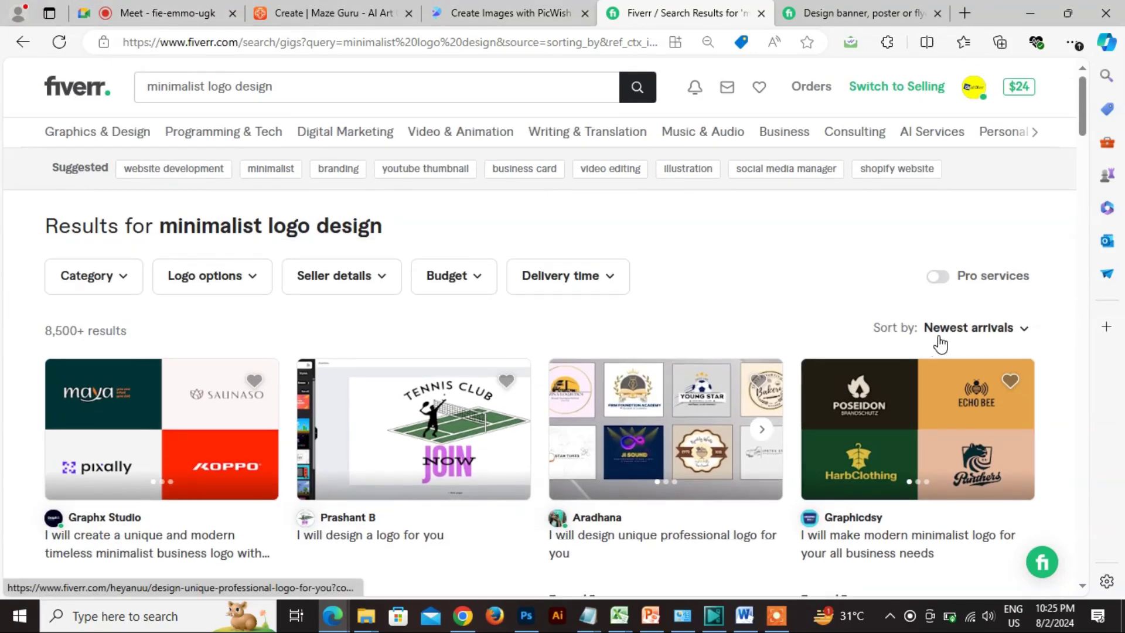
# Examine the newest minimalist logo gigs, comparing starting prices and viewing the sample images of the "unique professional logo" gig
pyautogui.click(1016, 330)
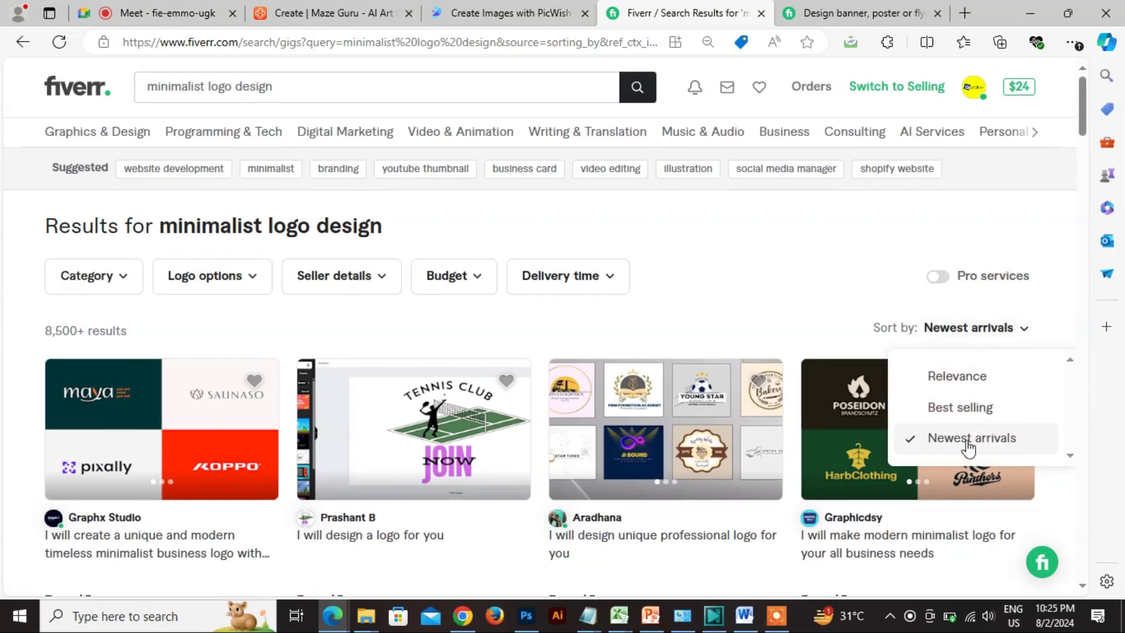
pyautogui.click(783, 329)
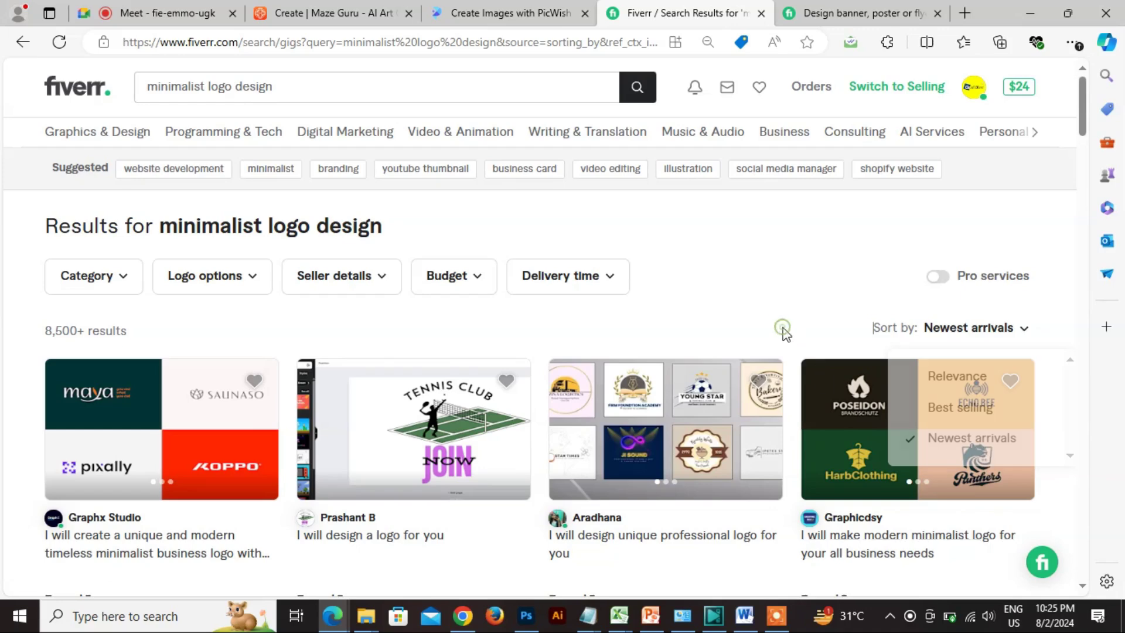
pyautogui.scroll(-5, 807, 400)
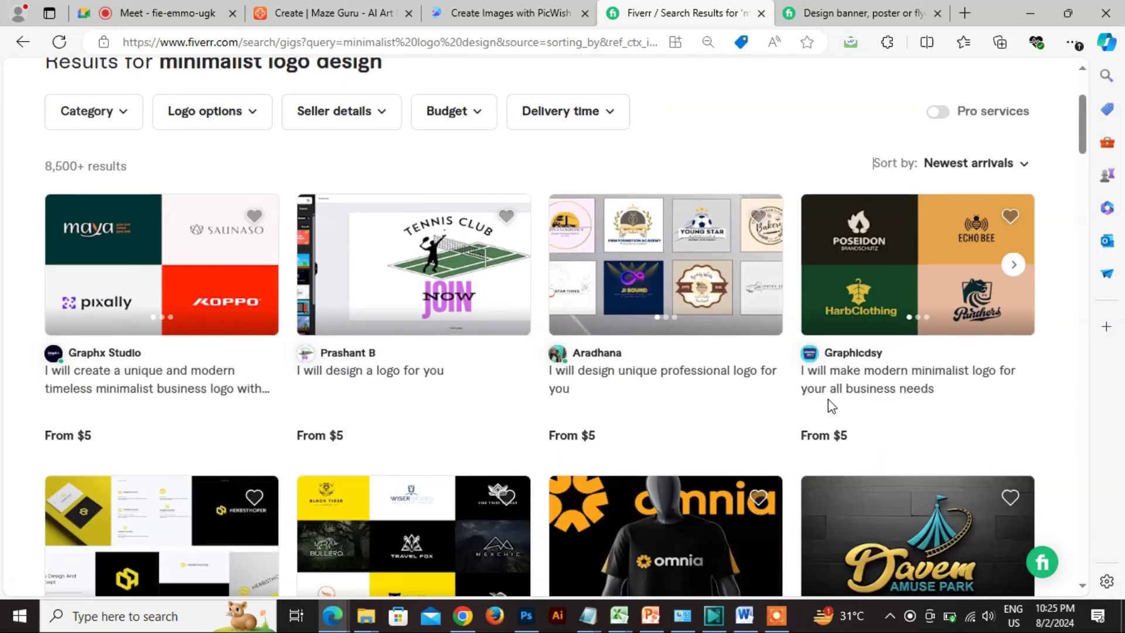
pyautogui.scroll(-4, 574, 450)
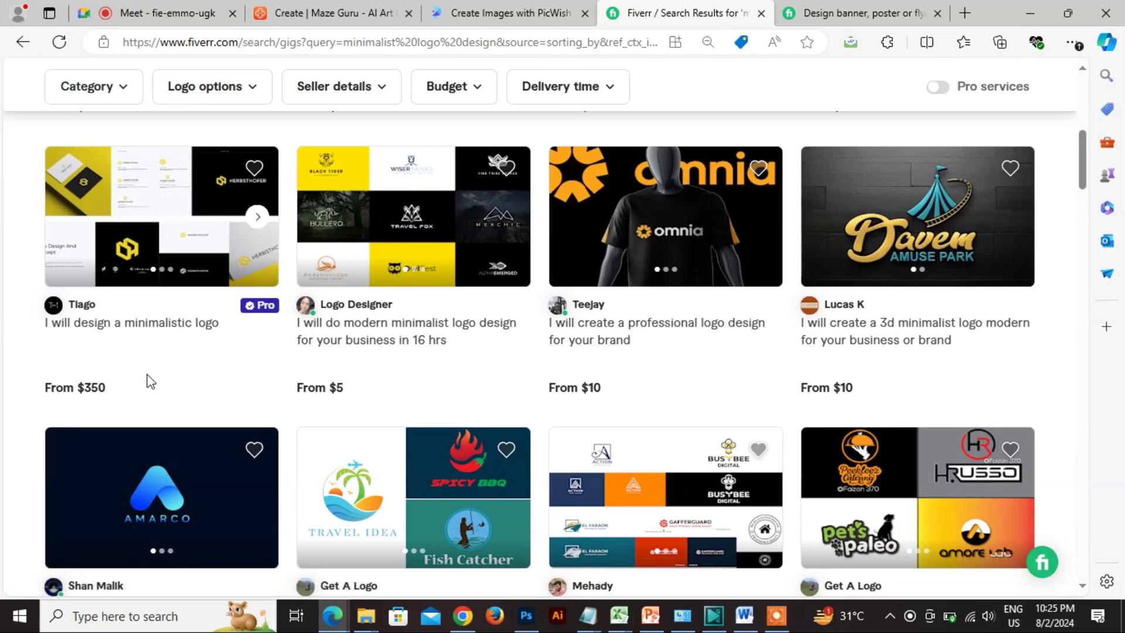
pyautogui.scroll(8, 927, 394)
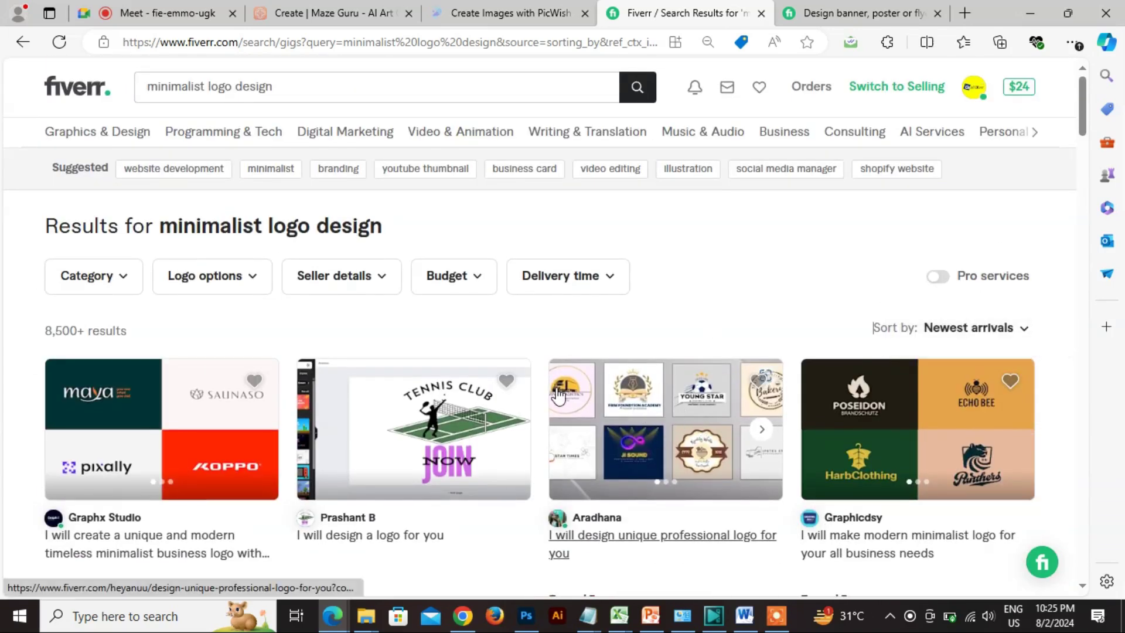
pyautogui.click(763, 429)
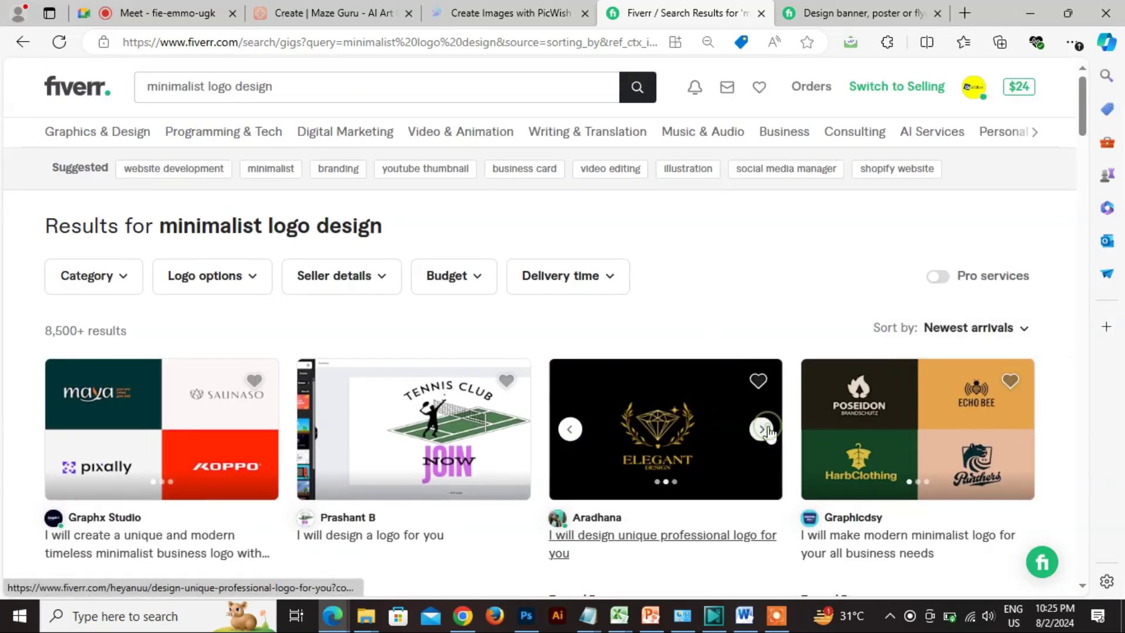
pyautogui.click(763, 429)
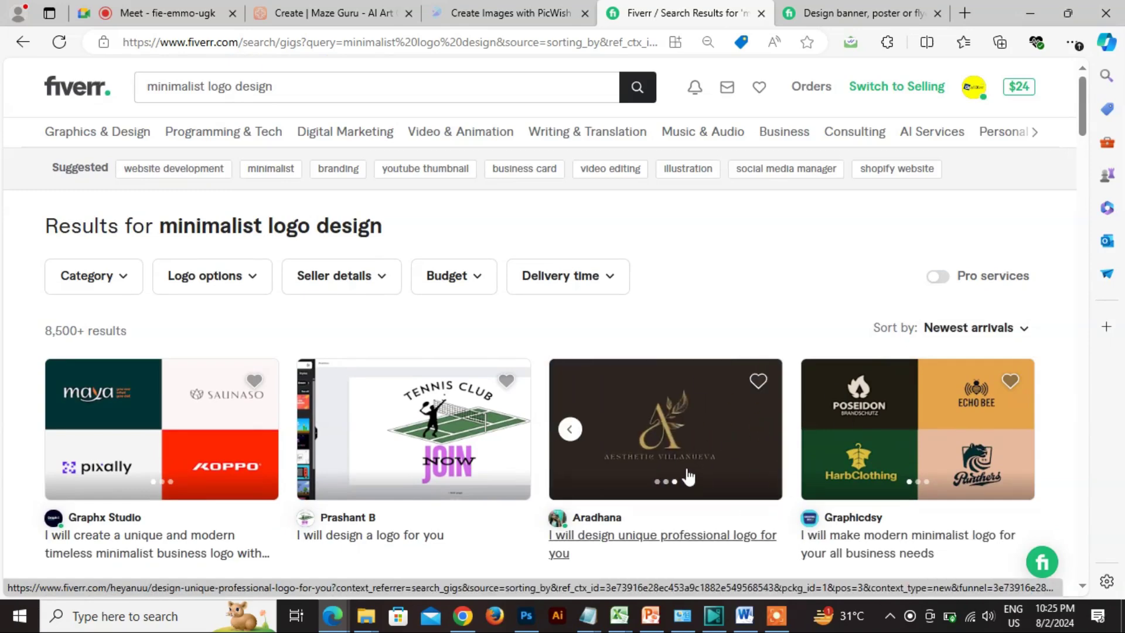
pyautogui.scroll(-3, 695, 452)
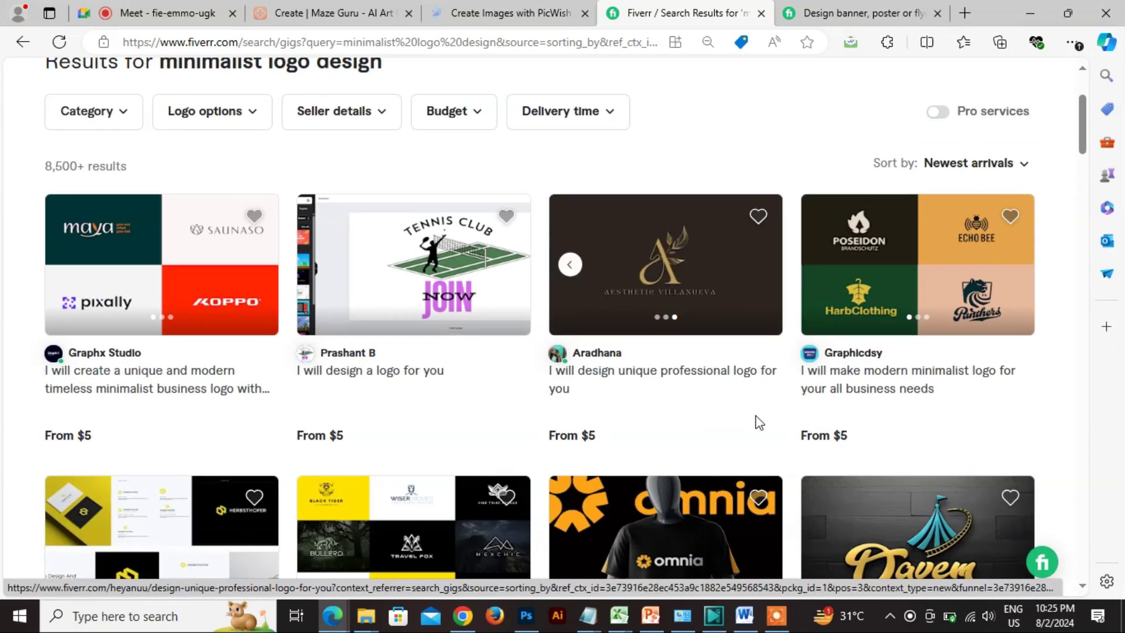
pyautogui.scroll(3, 644, 403)
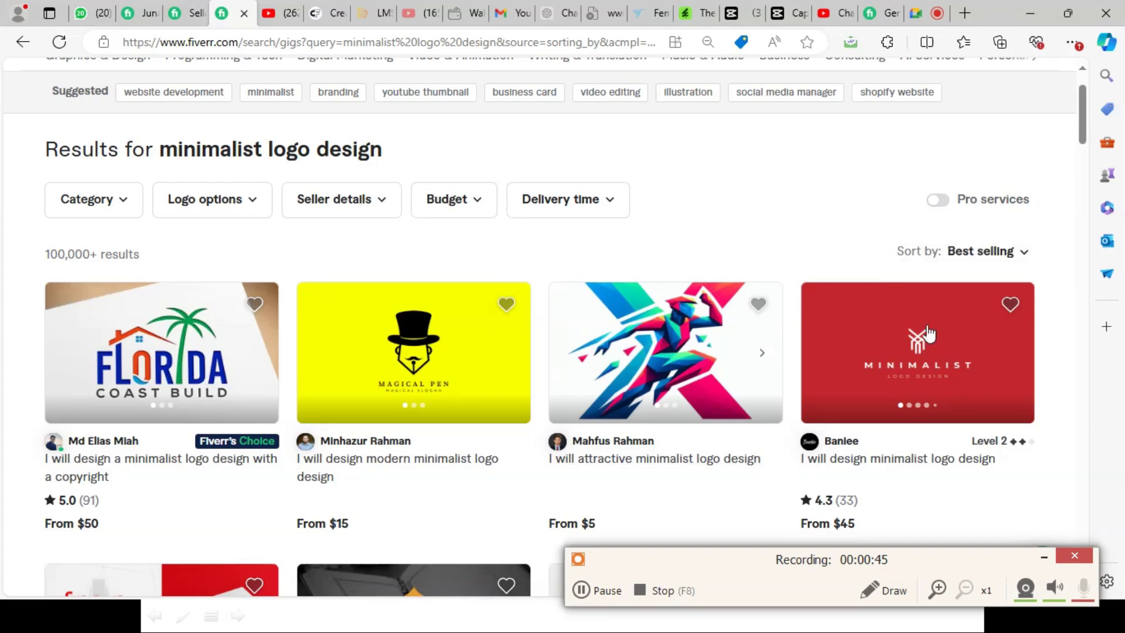
# Browse the best-selling minimalist logo gigs and re-sort the results by Relevance
pyautogui.click(1044, 556)
pyautogui.scroll(-5, 546, 463)
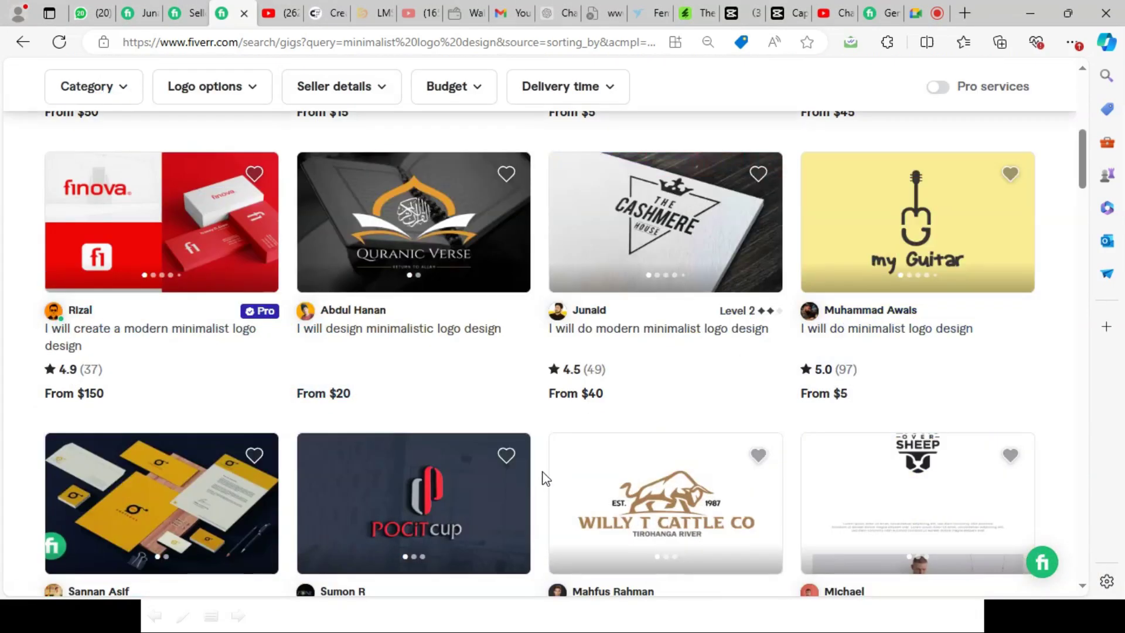
pyautogui.scroll(6, 543, 476)
pyautogui.scroll(2, 337, 279)
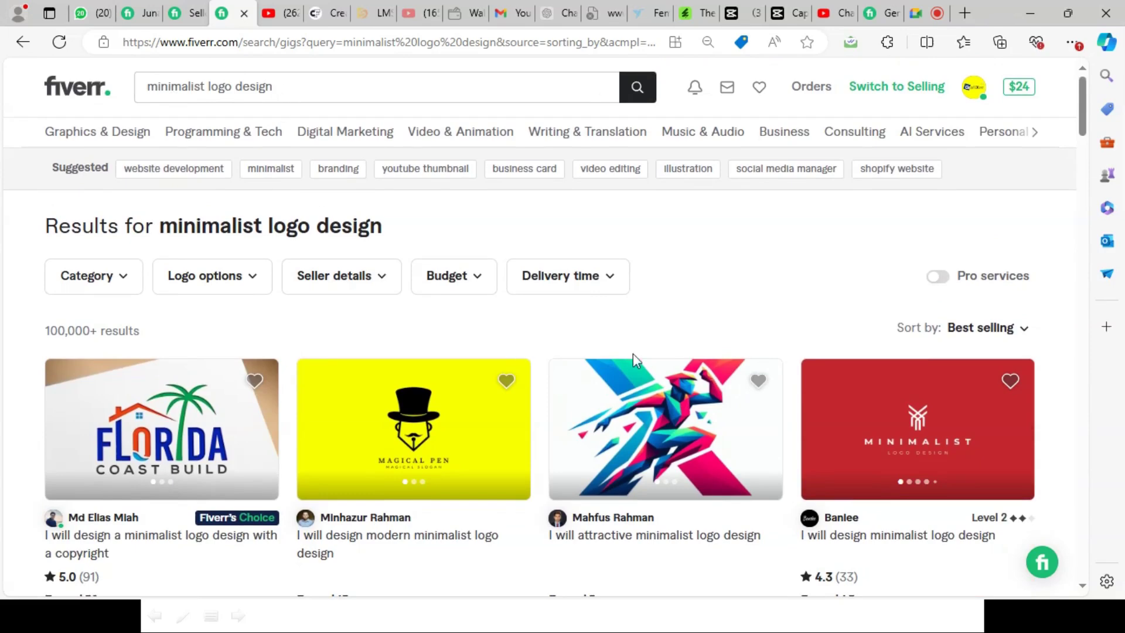
pyautogui.click(1024, 329)
pyautogui.click(933, 373)
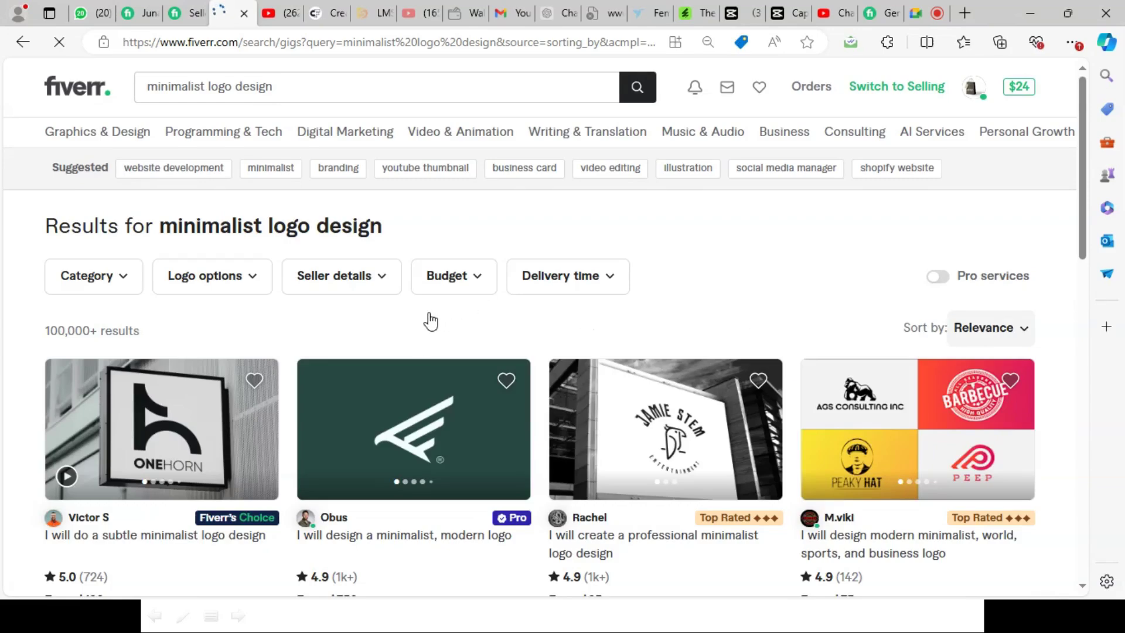
# Examine the seller levels, ratings and starting prices of the minimalist logo gigs sorted by relevance
pyautogui.scroll(-4, 431, 321)
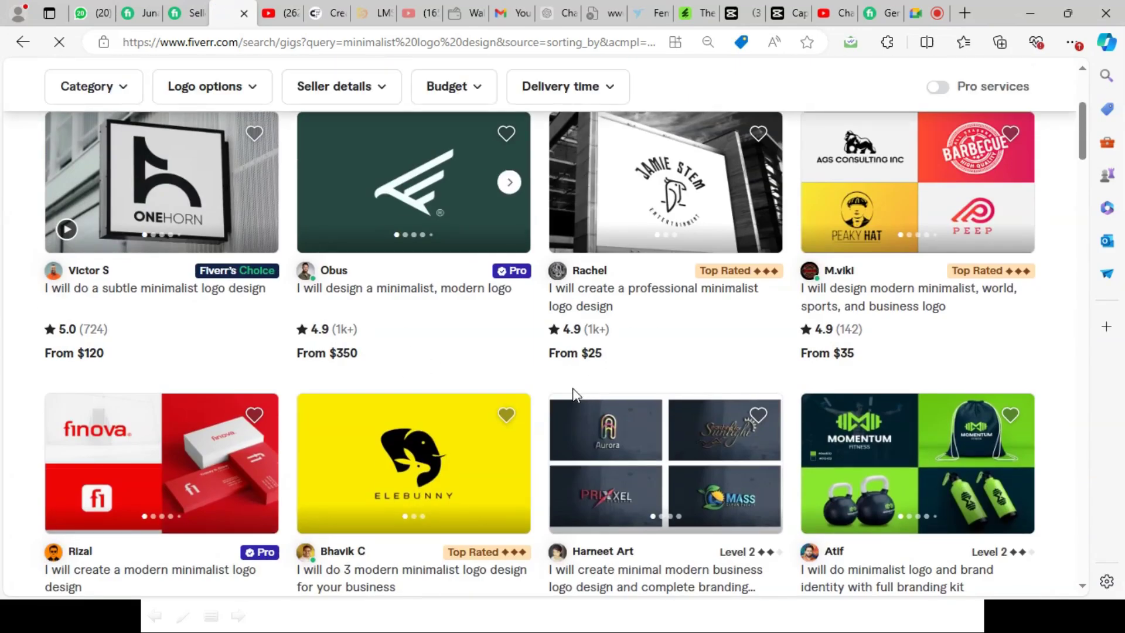
pyautogui.scroll(-5, 667, 394)
pyautogui.scroll(1, 665, 402)
pyautogui.scroll(-4, 665, 405)
pyautogui.scroll(4, 662, 403)
pyautogui.scroll(3, 660, 402)
pyautogui.scroll(-4, 662, 405)
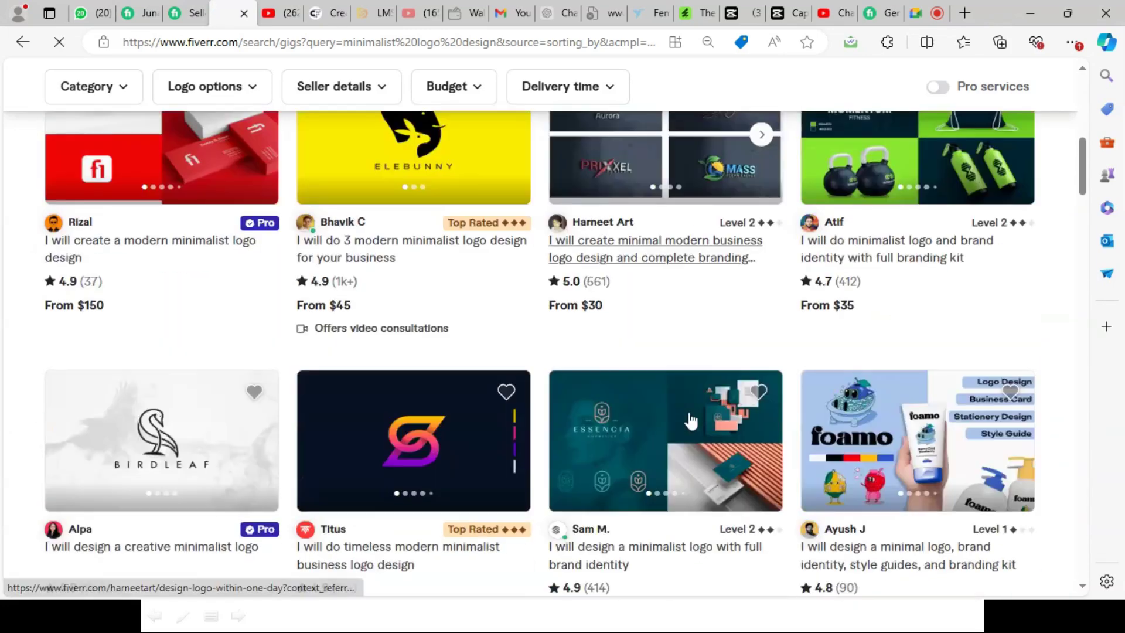
pyautogui.scroll(-12, 755, 392)
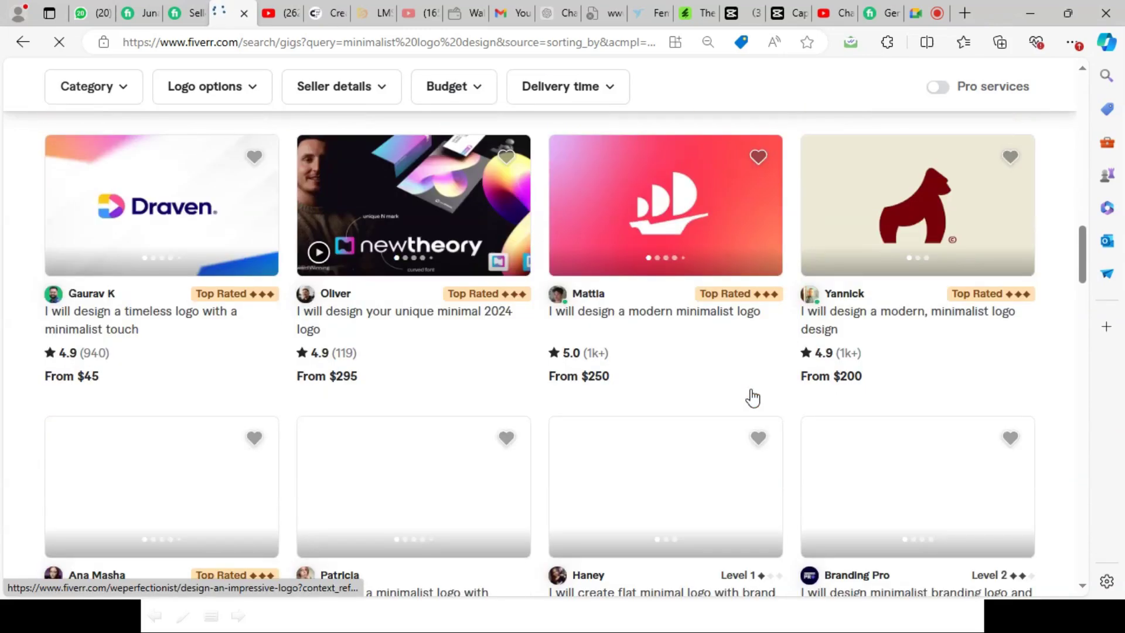
pyautogui.scroll(-9, 751, 389)
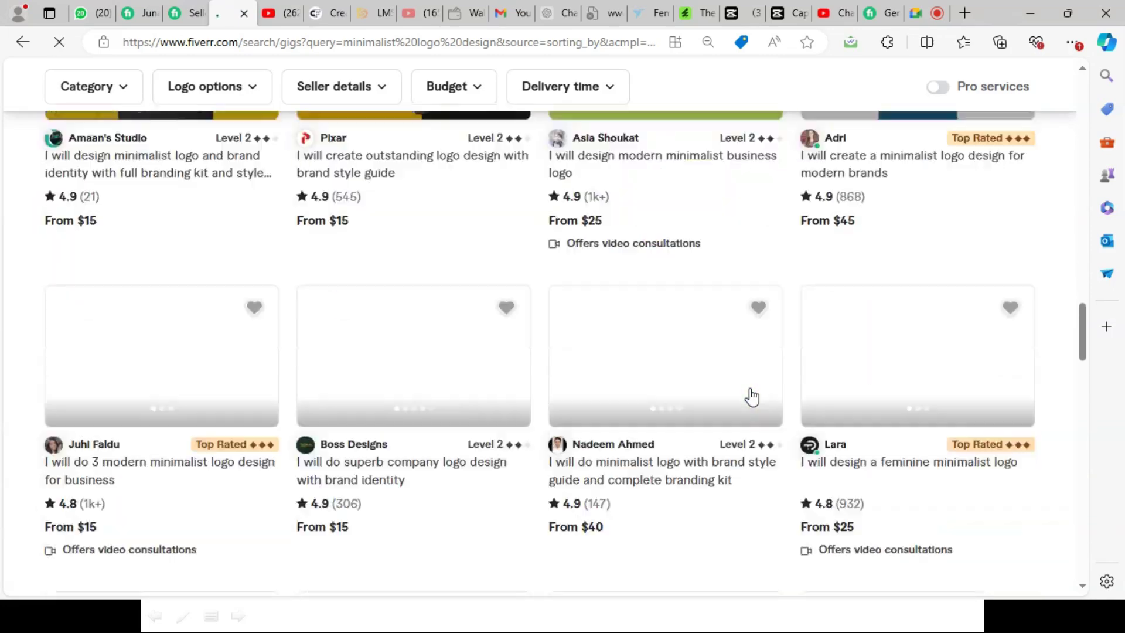
# Sort the minimalist logo design results by Best selling
pyautogui.scroll(6, 751, 394)
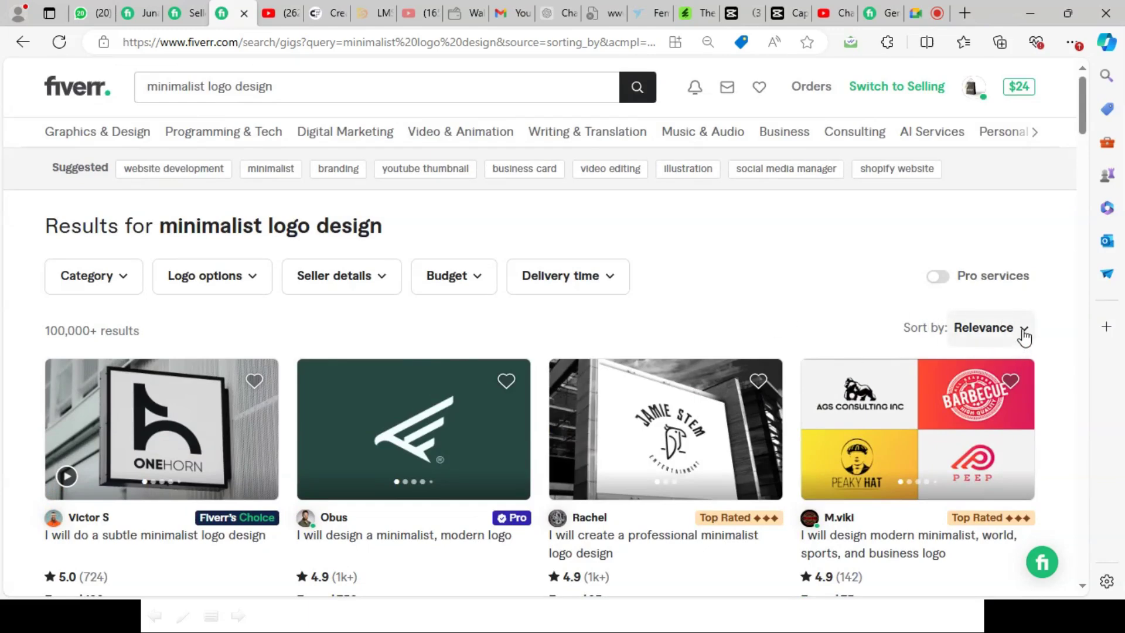
pyautogui.click(1024, 335)
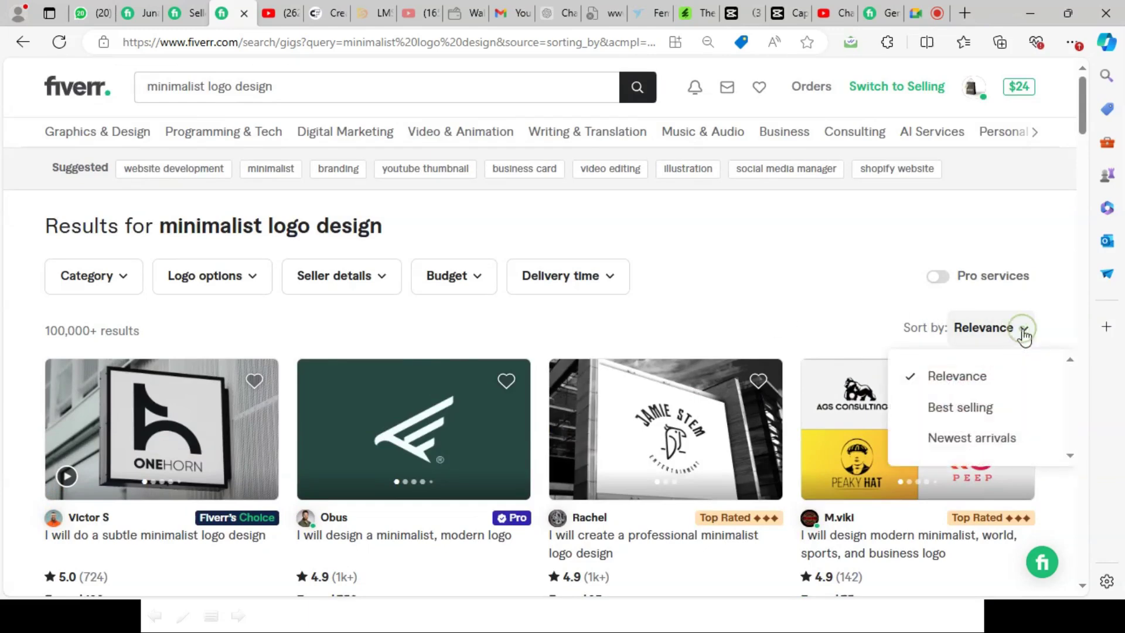
pyautogui.click(966, 415)
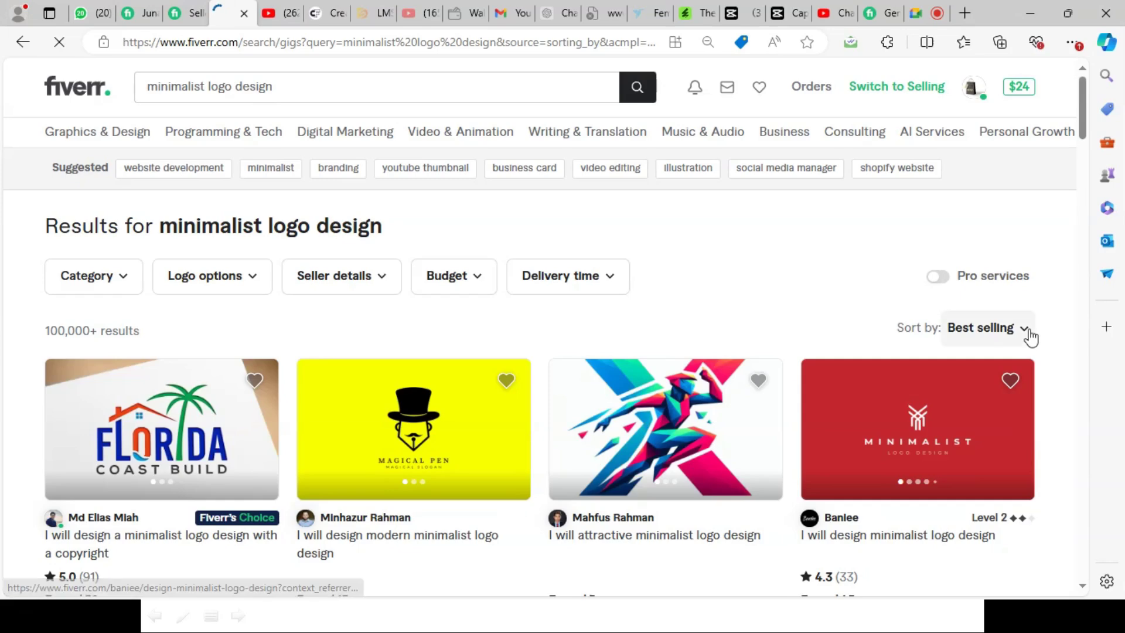
# Review the prices and ratings of the top best-selling minimalist logo gigs and open the "my Guitar" logo gig in a new tab
pyautogui.click(137, 83)
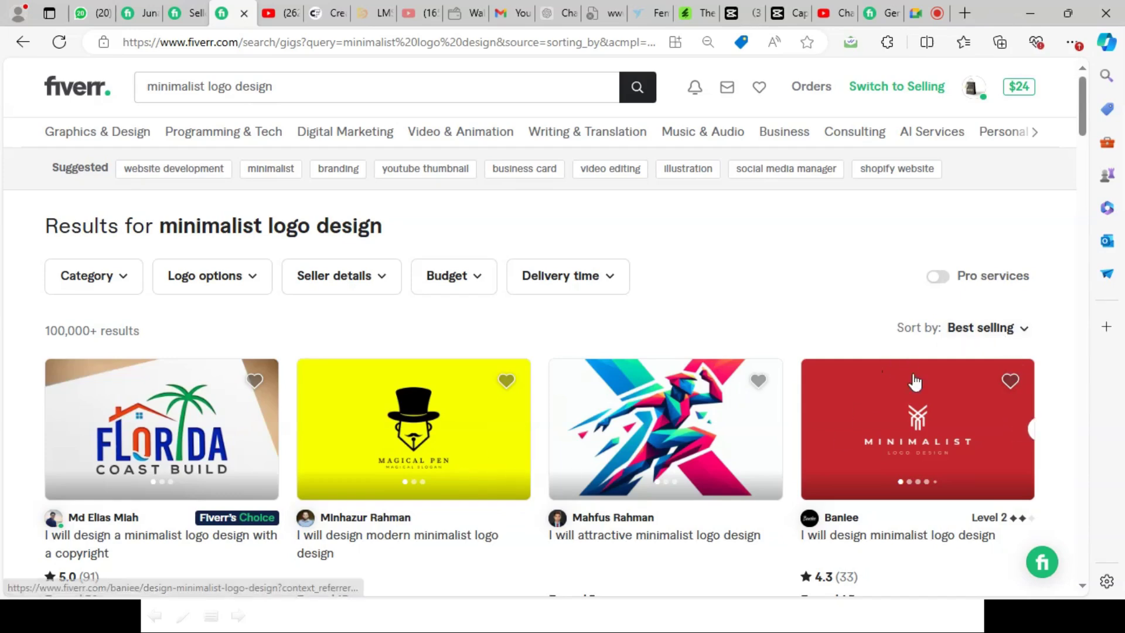
pyautogui.scroll(-3, 714, 363)
pyautogui.scroll(3, 938, 293)
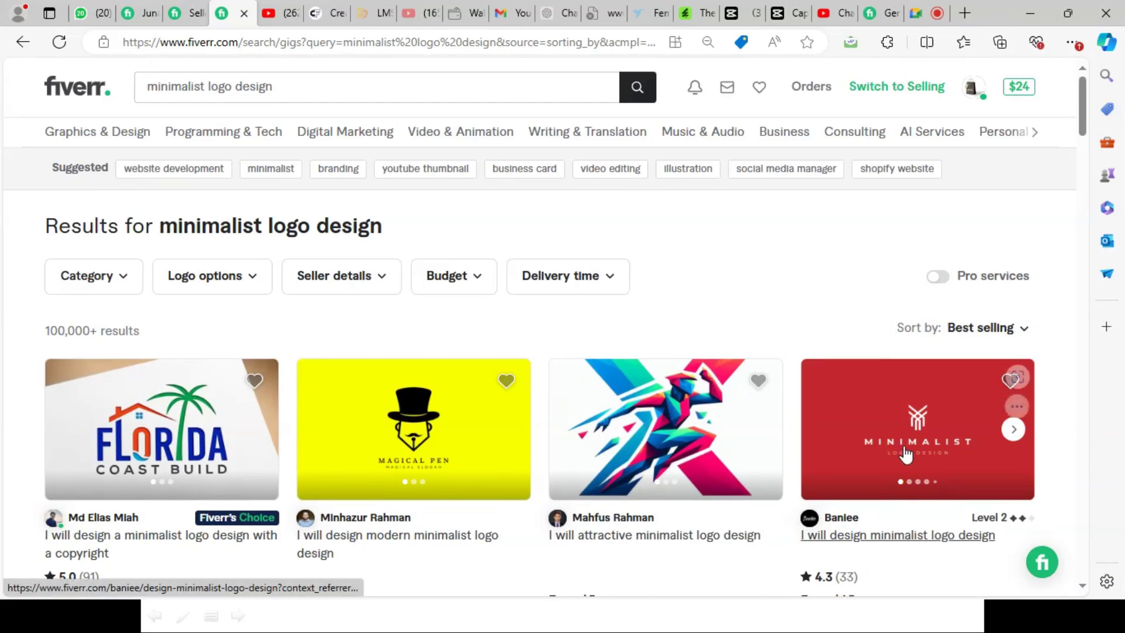
pyautogui.scroll(-1, 897, 448)
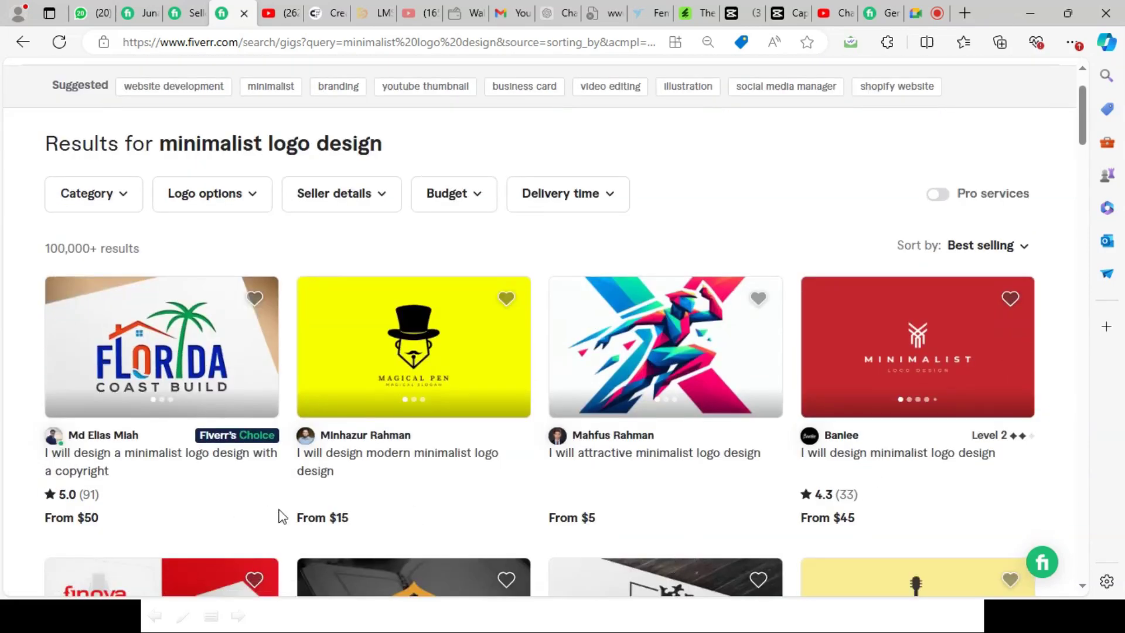
pyautogui.scroll(-3, 70, 461)
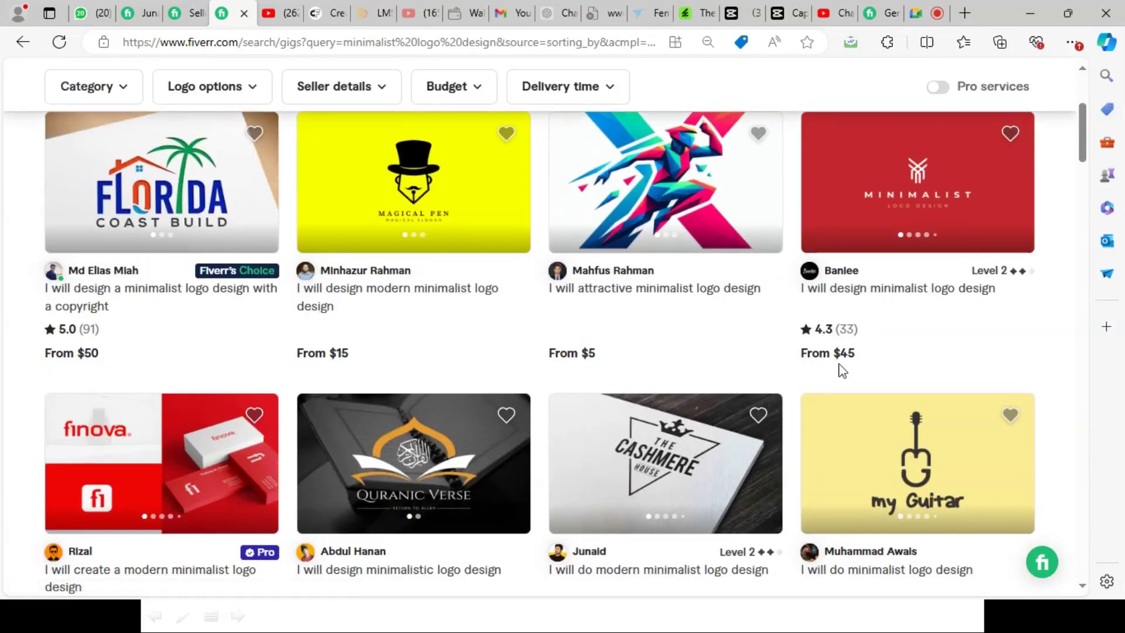
pyautogui.scroll(-5, 844, 381)
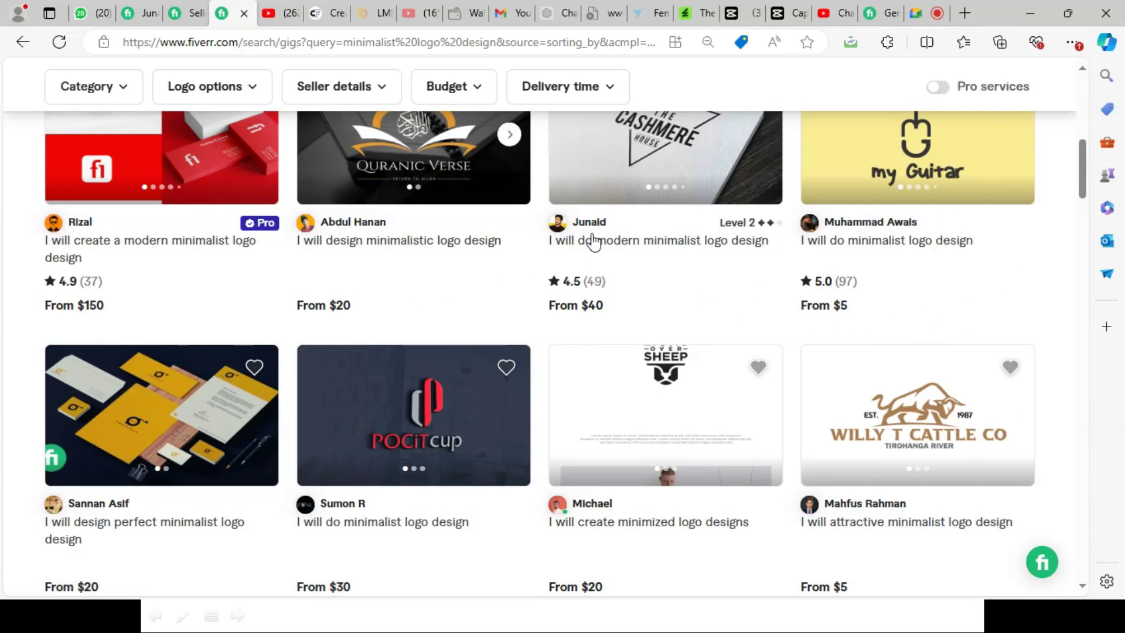
pyautogui.rightClick(882, 245)
pyautogui.click(906, 253)
# Examine the starting prices, seller levels and ratings of the remaining best-selling minimalist logo gigs
pyautogui.scroll(-3, 630, 367)
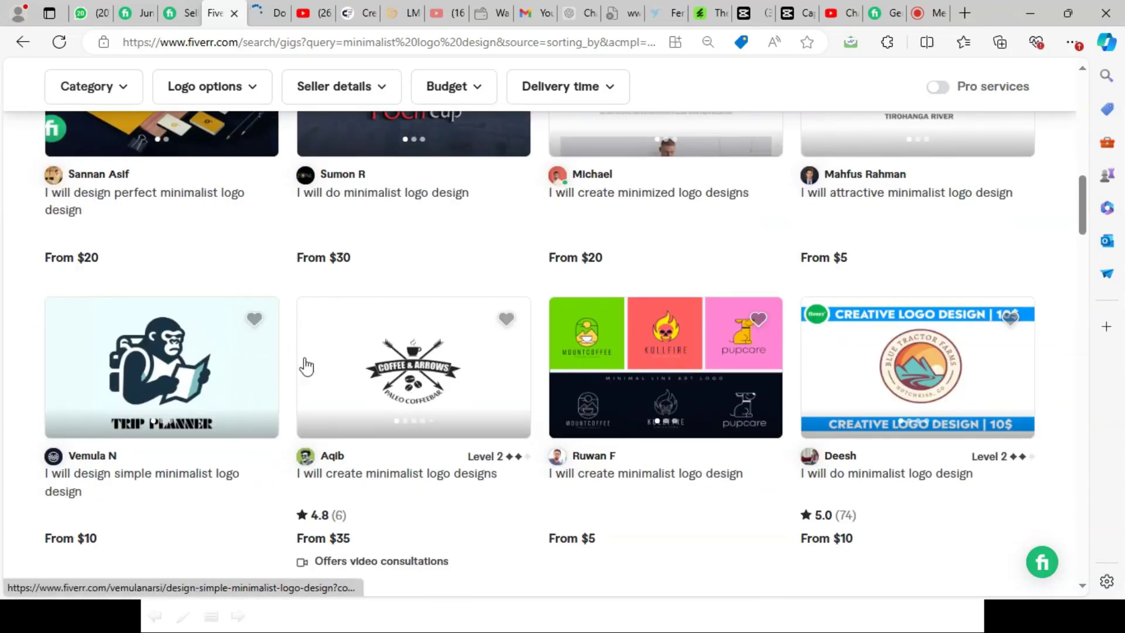
pyautogui.scroll(-4, 378, 383)
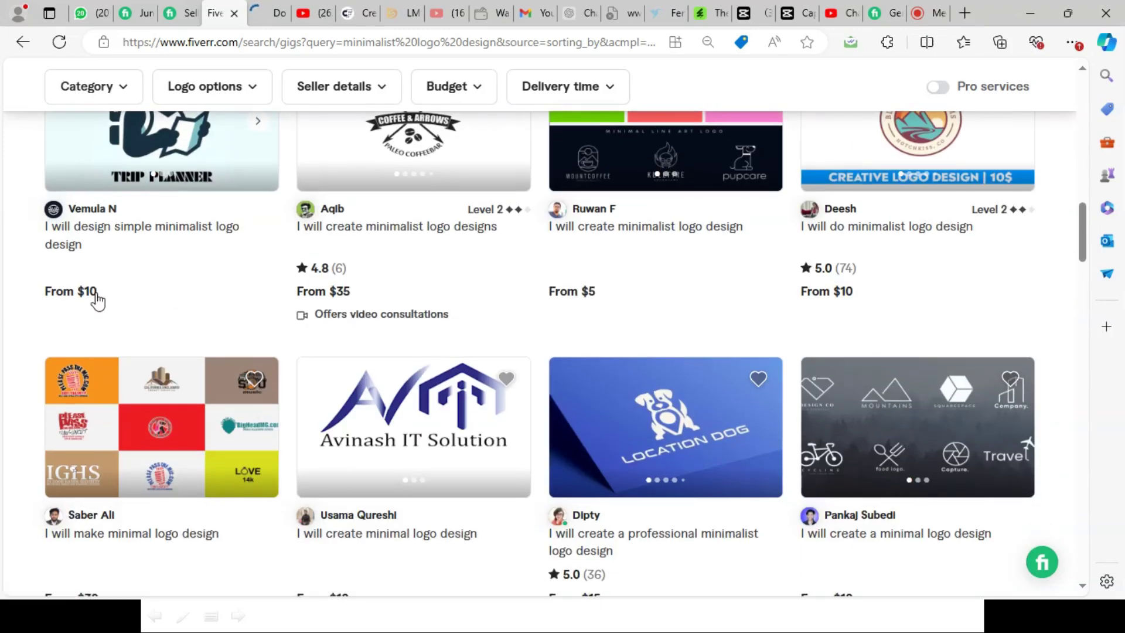
pyautogui.scroll(-3, 257, 378)
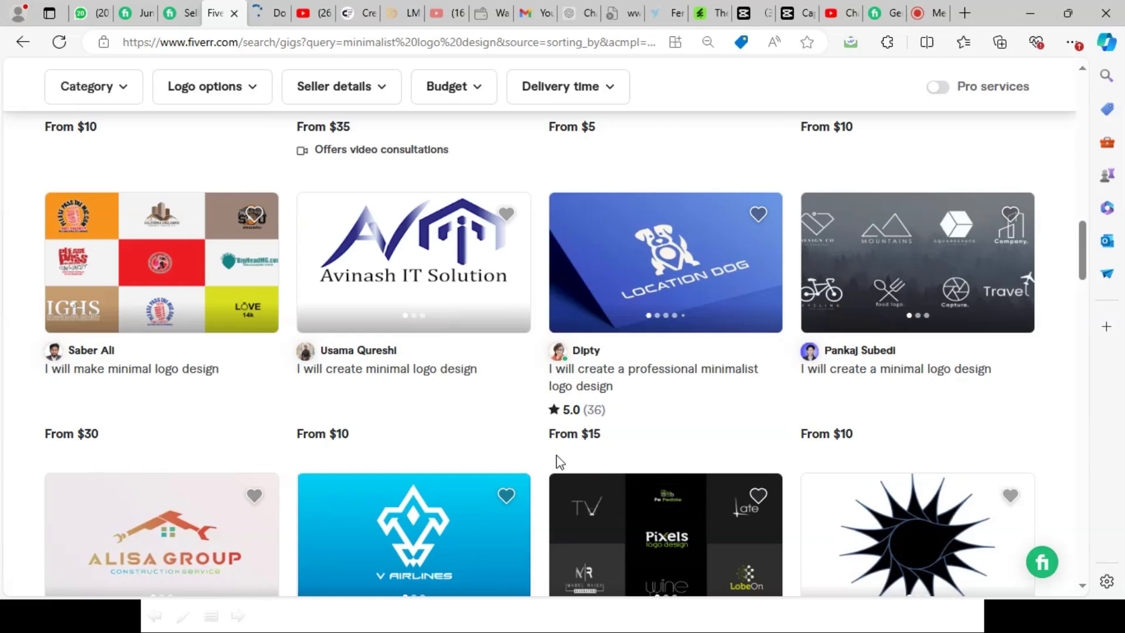
pyautogui.scroll(-4, 682, 449)
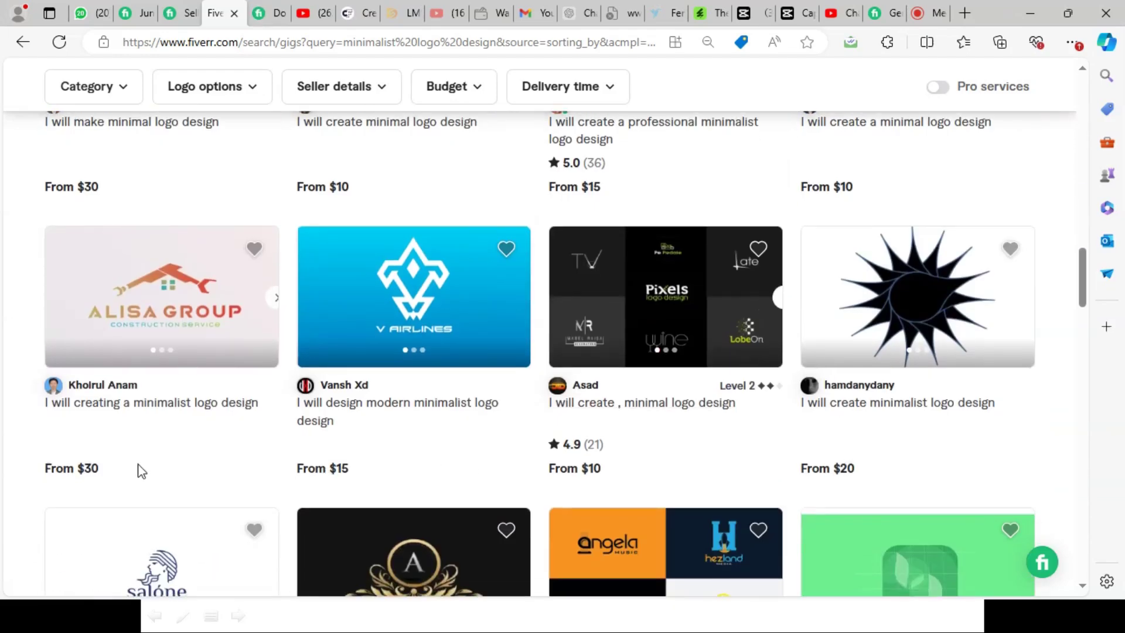
pyautogui.scroll(-5, 307, 495)
pyautogui.scroll(-5, 414, 432)
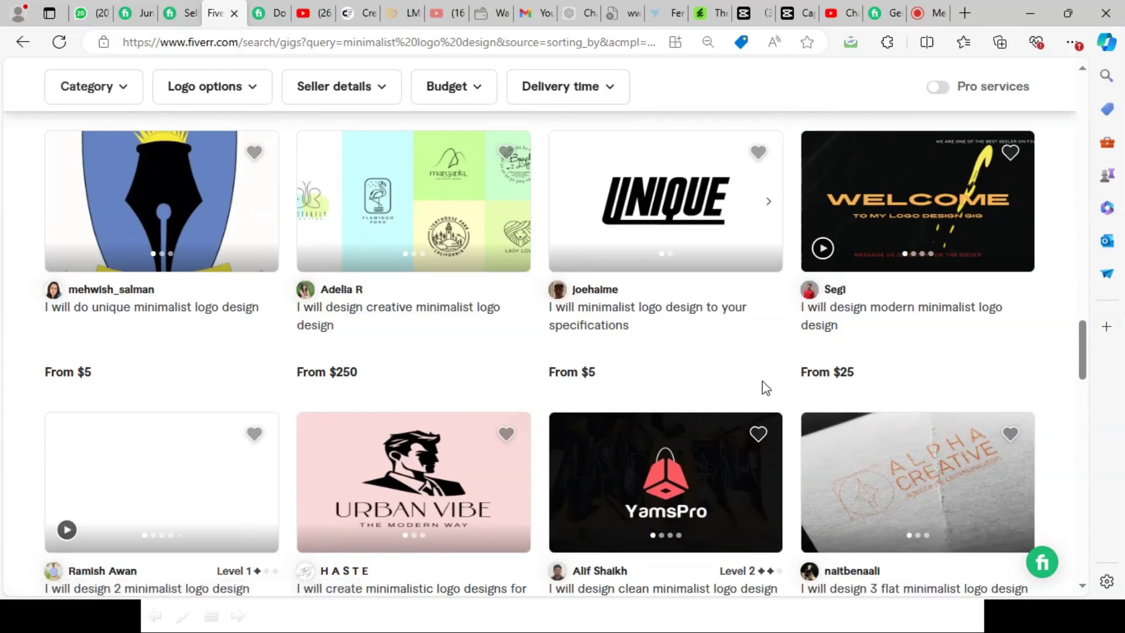
pyautogui.scroll(-4, 477, 410)
pyautogui.scroll(4, 502, 394)
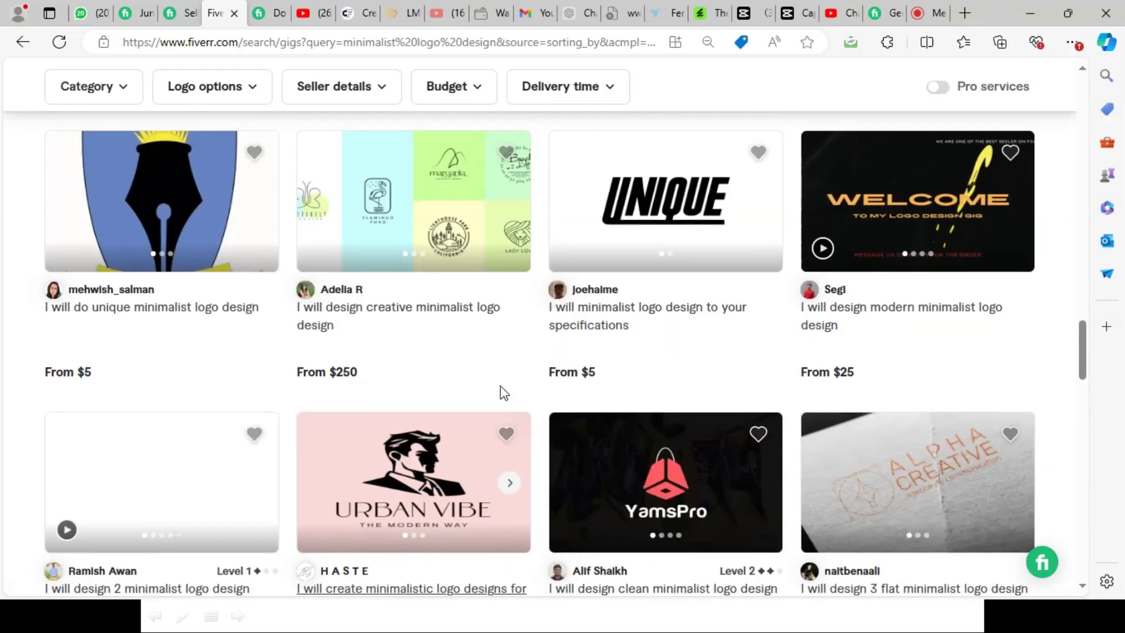
pyautogui.scroll(-4, 406, 392)
pyautogui.scroll(-4, 406, 394)
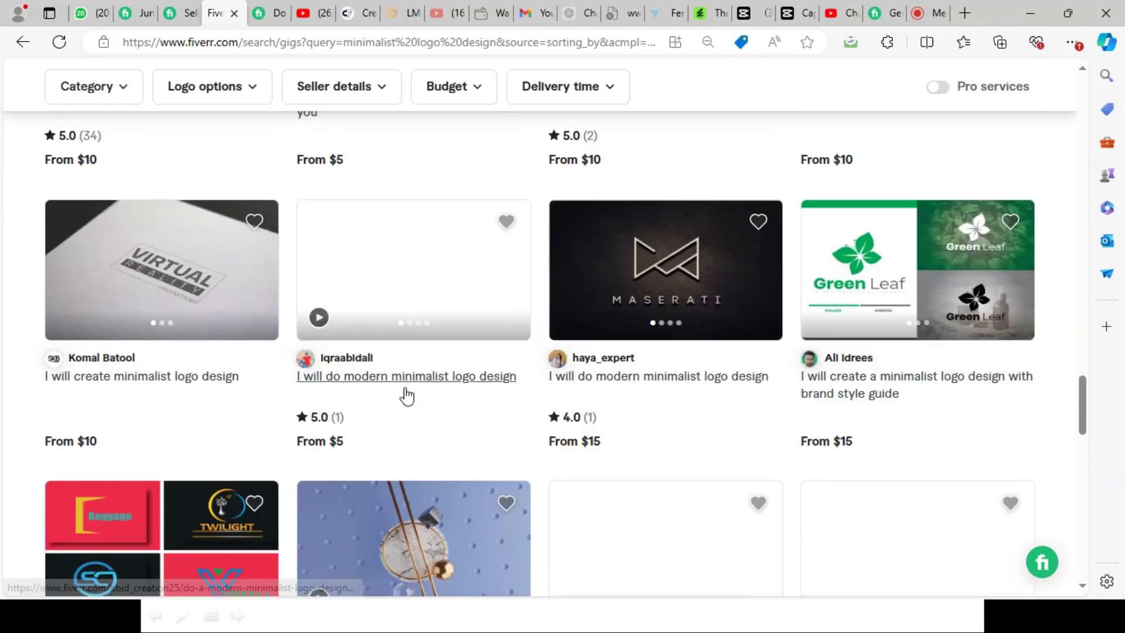
pyautogui.scroll(7, 407, 394)
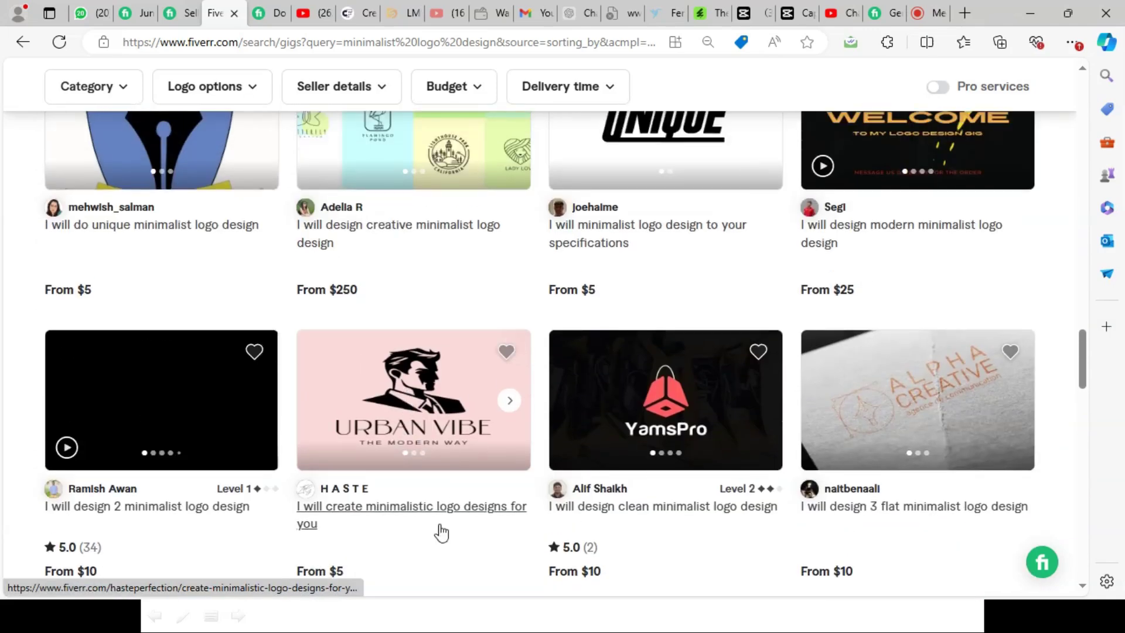
pyautogui.scroll(-1, 417, 542)
pyautogui.scroll(3, 407, 455)
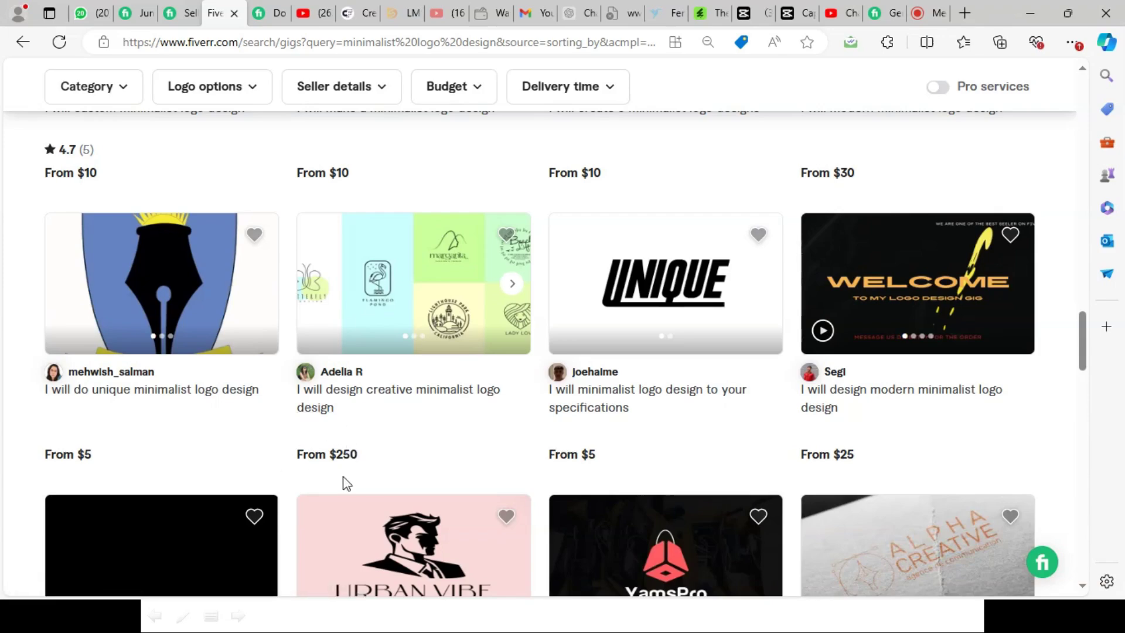
pyautogui.scroll(3, 521, 457)
pyautogui.scroll(5, 515, 457)
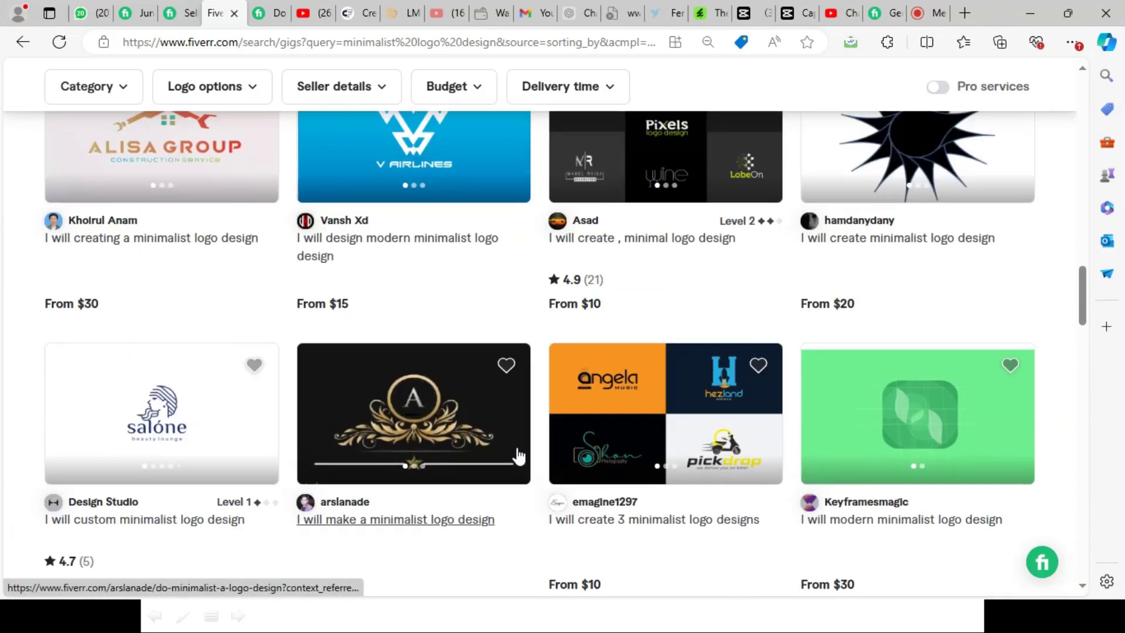
pyautogui.scroll(15, 510, 435)
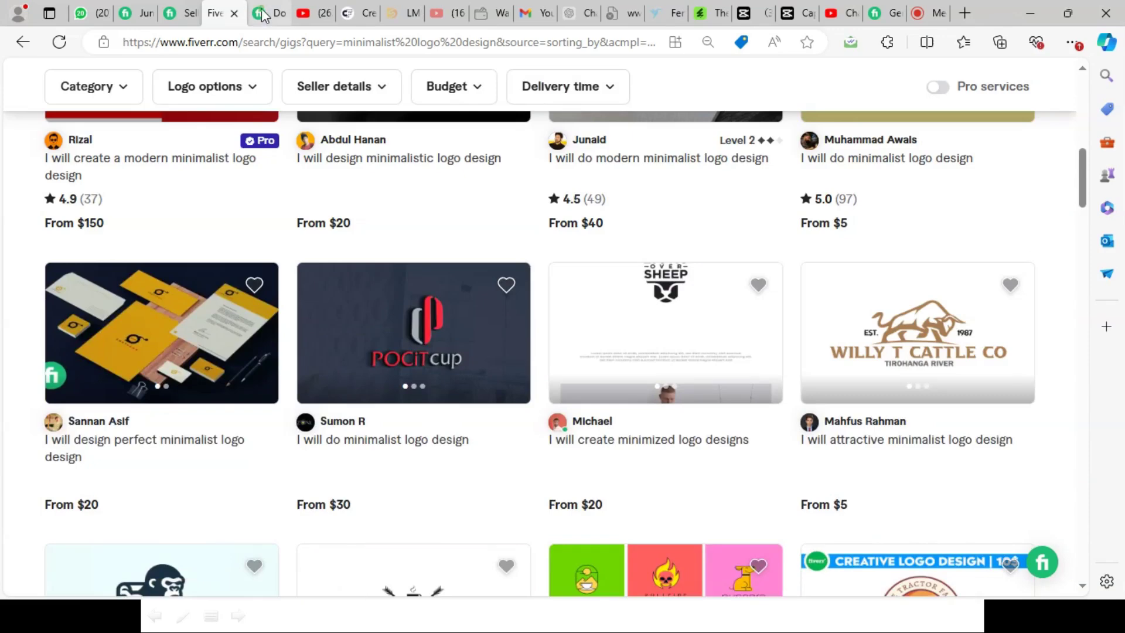
# Read the "my Guitar" logo gig's description and compare what its Basic, Standard and Premium packages offer
pyautogui.click(252, 9)
pyautogui.scroll(-6, 435, 276)
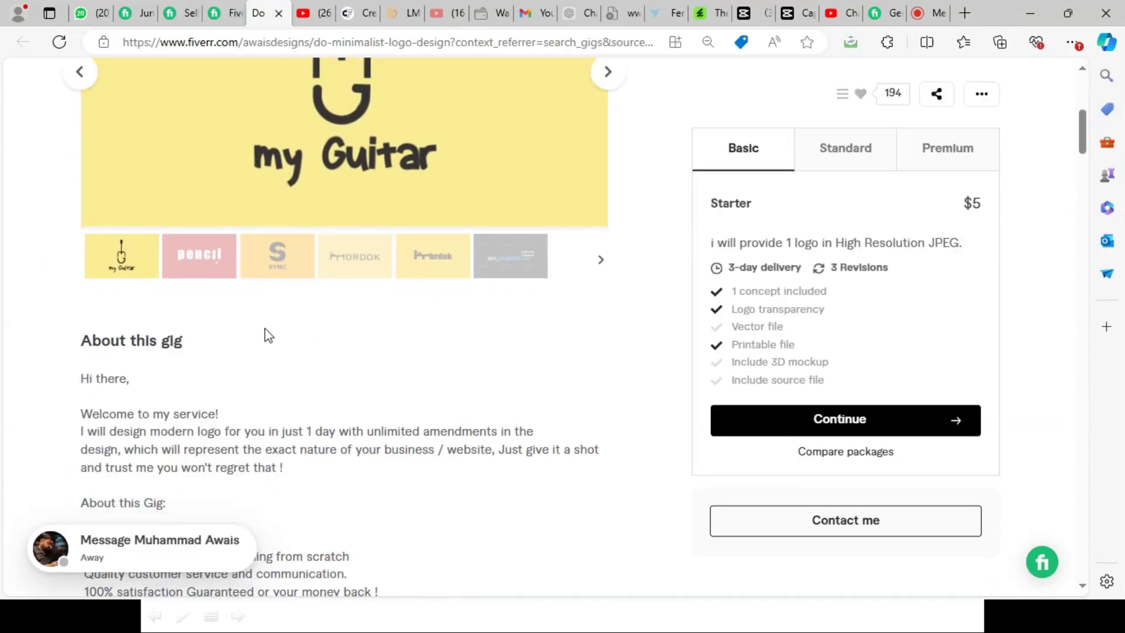
pyautogui.scroll(5, 505, 351)
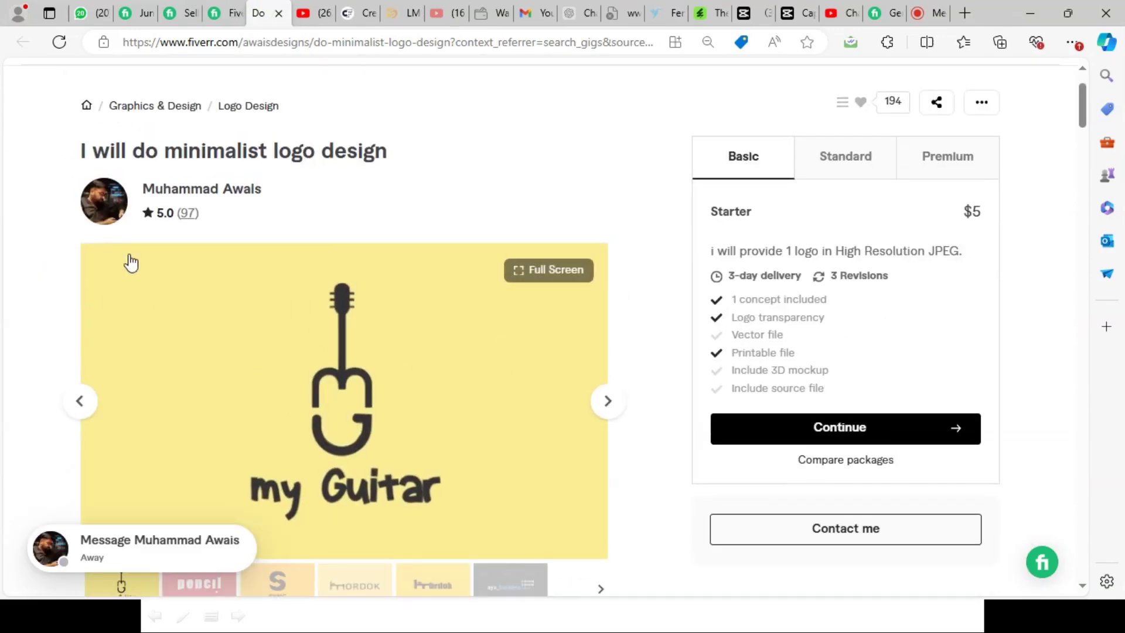
pyautogui.scroll(-14, 342, 297)
pyautogui.scroll(12, 567, 321)
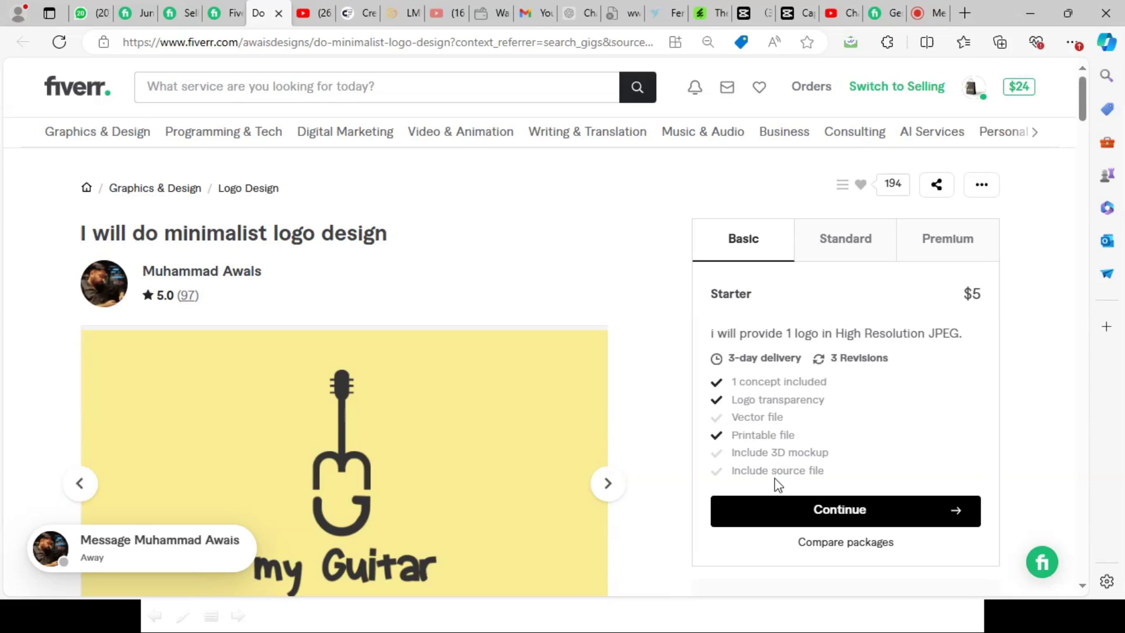
pyautogui.click(823, 252)
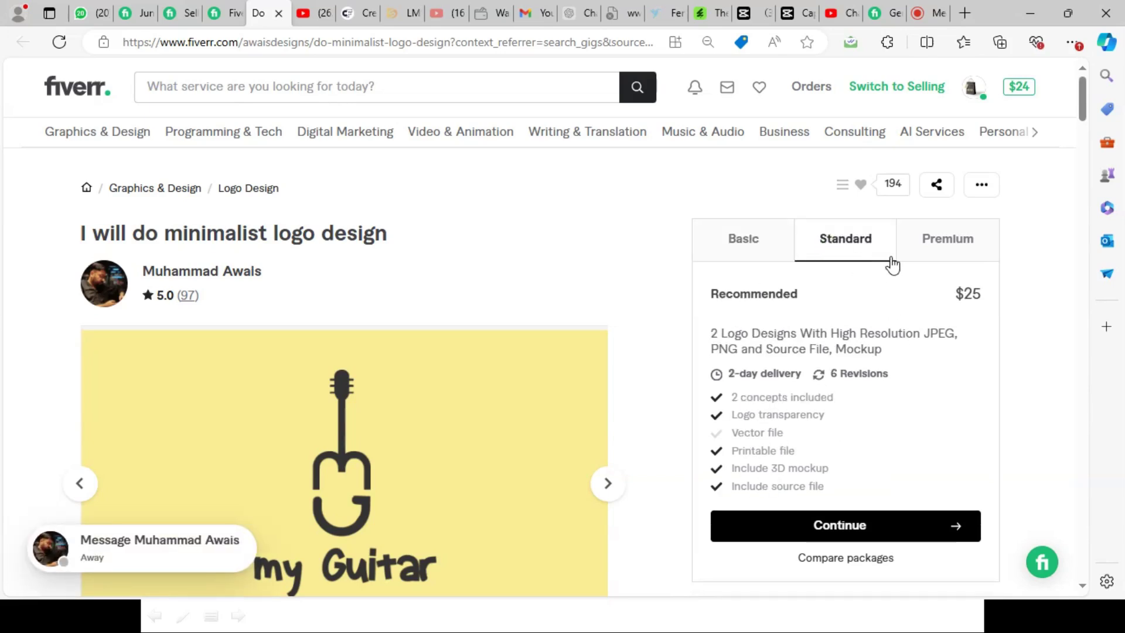
pyautogui.click(928, 247)
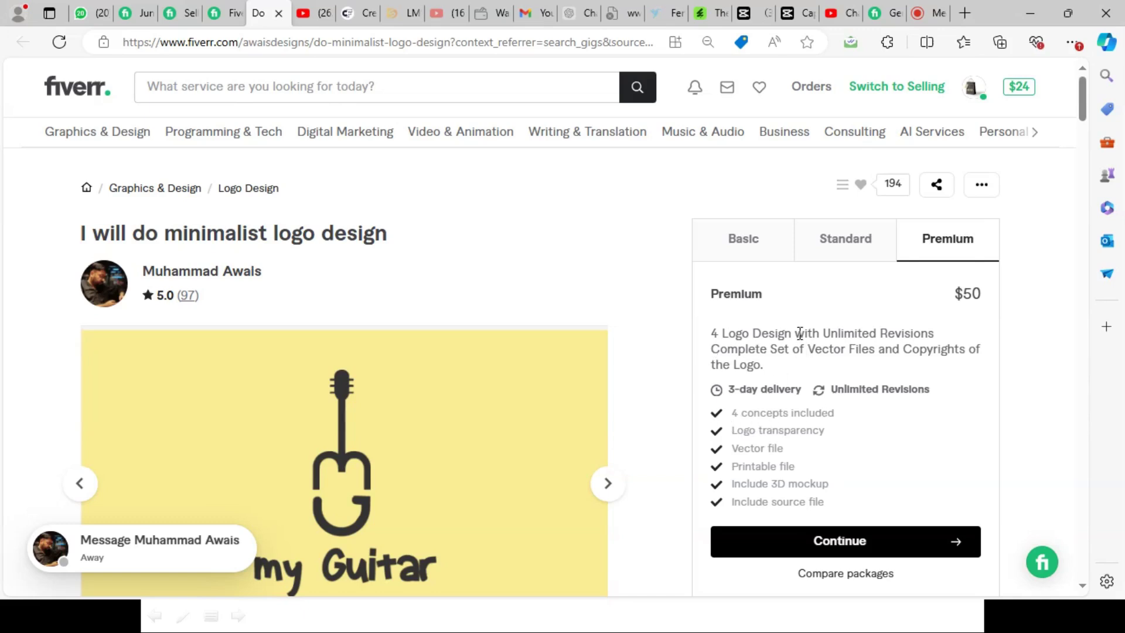
# Switch to the Banner Design Gig Sample document in Word and copy the entire Packages section, from its heading through the Premium package
pyautogui.click(218, 22)
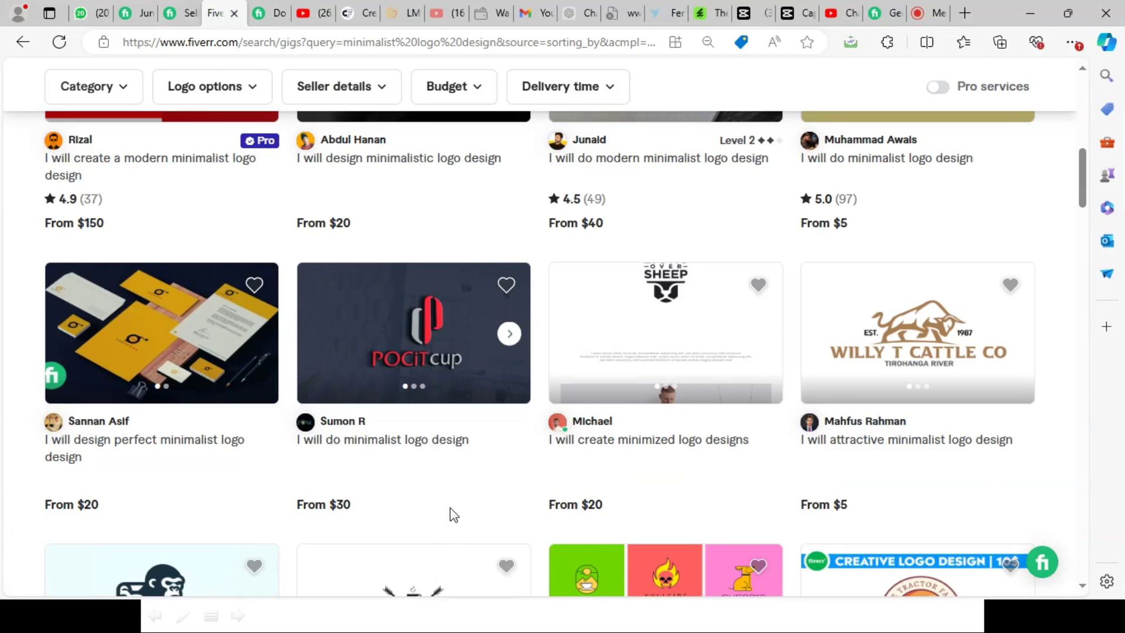
pyautogui.hotkey('alt', 'Tab')
pyautogui.hotkey('alt', 'Down')
pyautogui.hotkey('alt', 'Down')
pyautogui.hotkey('alt', 'Down')
pyautogui.hotkey('alt', 'Right')
pyautogui.hotkey('alt', 'Right')
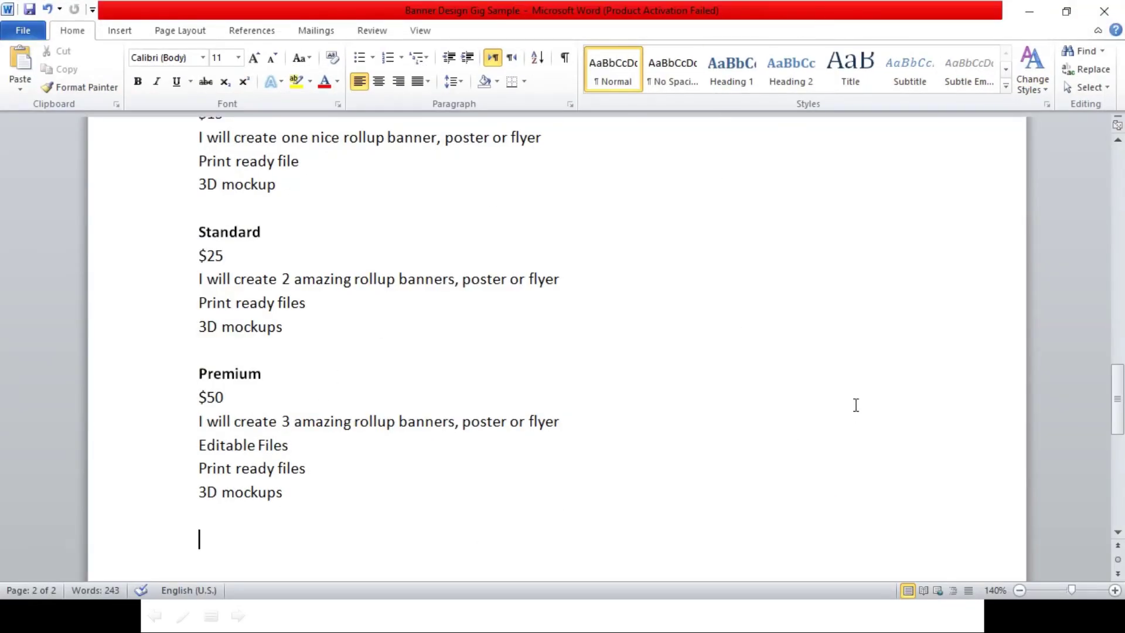
pyautogui.scroll(2, 176, 329)
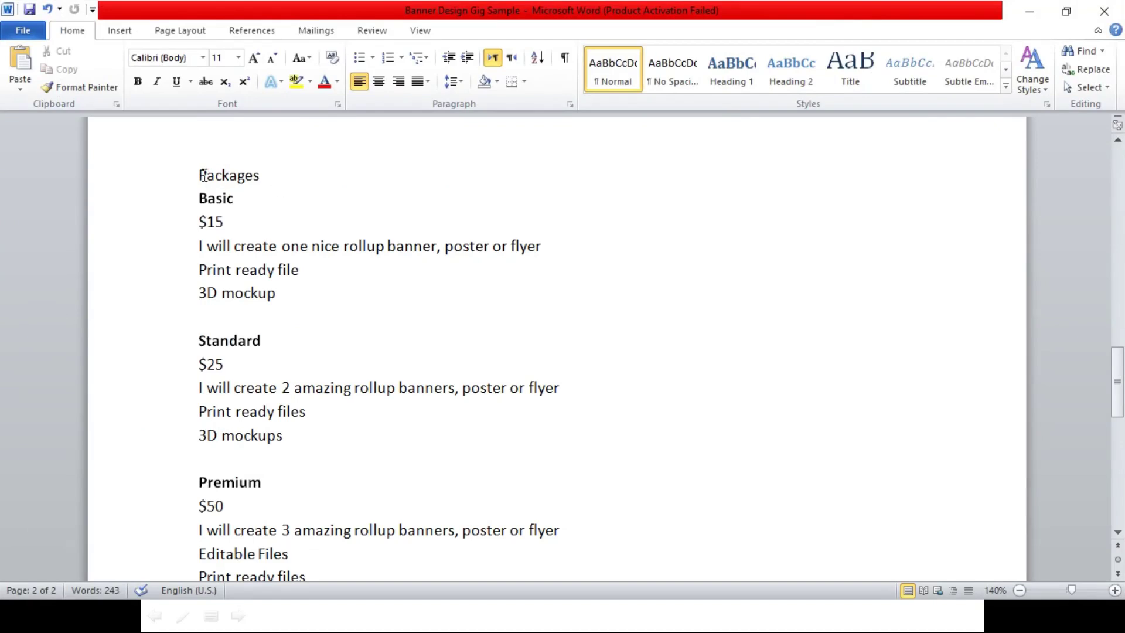
pyautogui.moveTo(198, 174); pyautogui.dragTo(341, 520)
pyautogui.hotkey('ctrl', 'c')
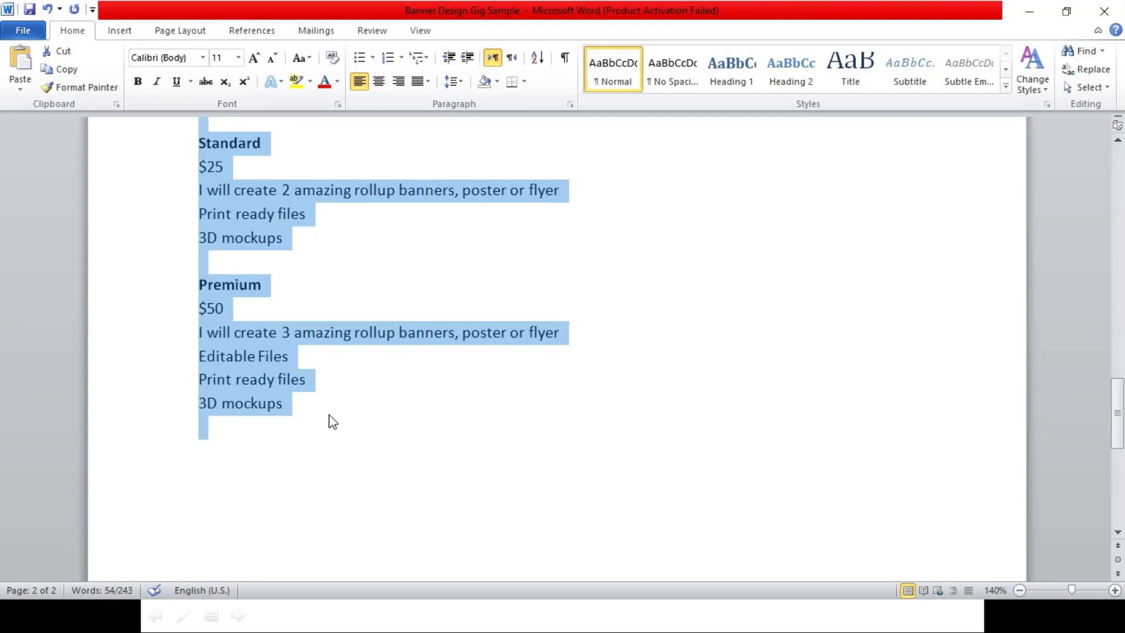
# Insert a page break after the Premium package and paste the copied Packages section on the new page
pyautogui.click(317, 423)
pyautogui.hotkey('alt', 'p')
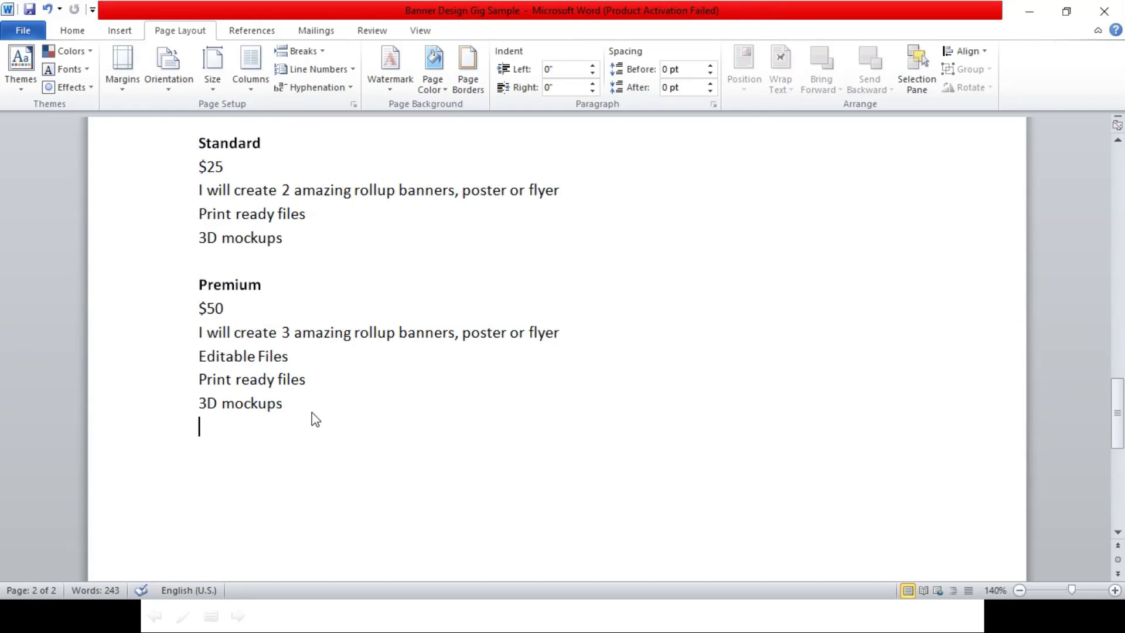
pyautogui.hotkey('alt', 'p')
pyautogui.press('b')
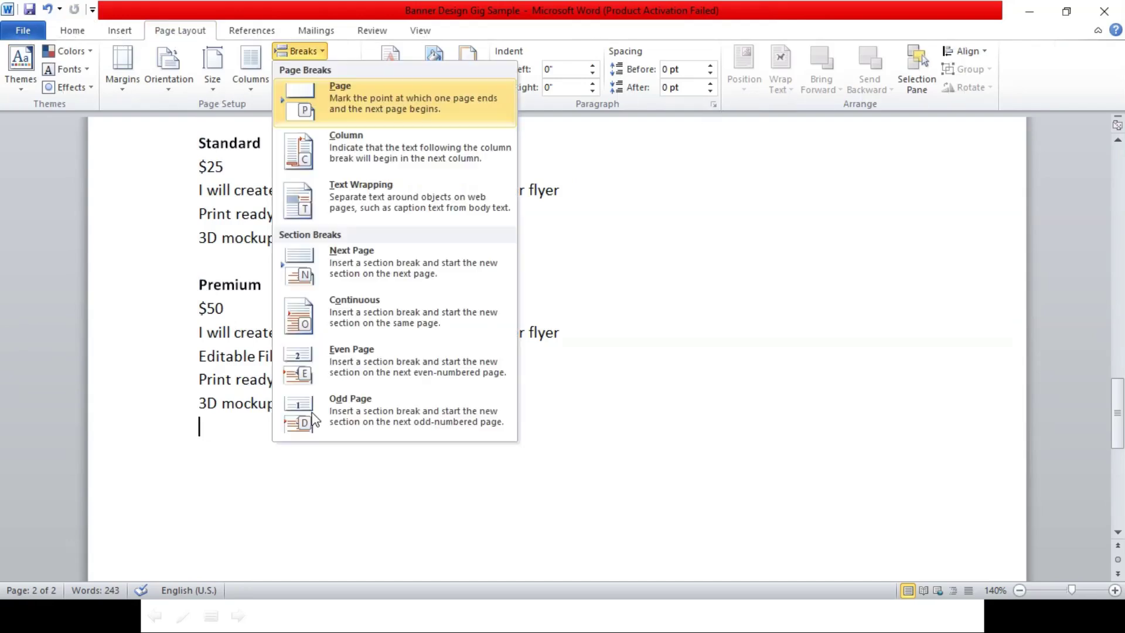
pyautogui.press('p')
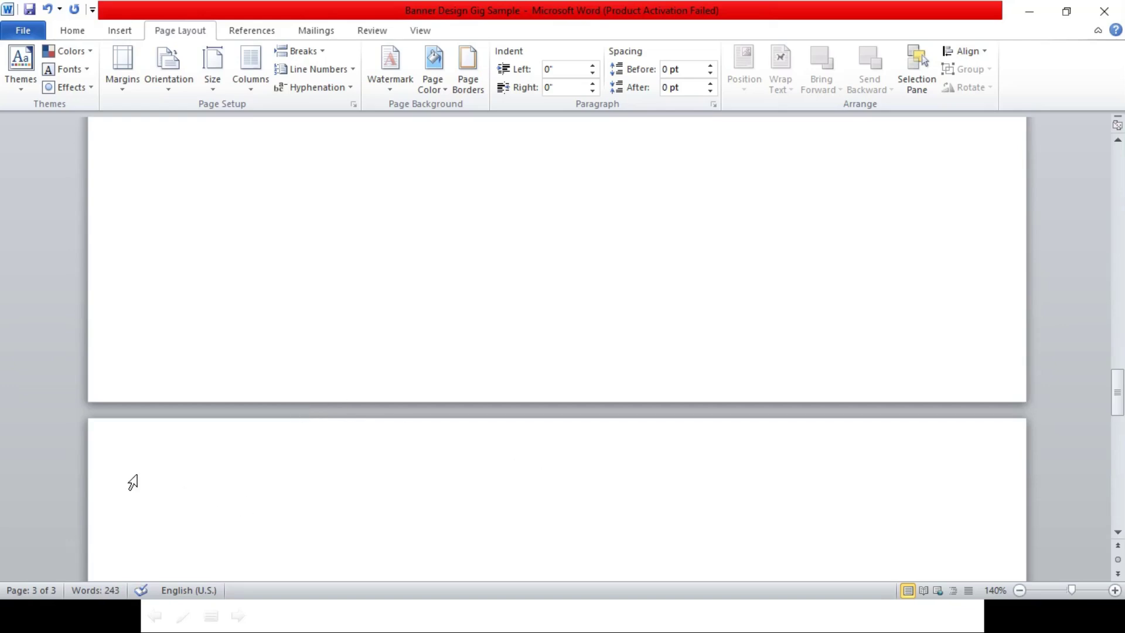
pyautogui.hotkey('ctrl', 'v')
pyautogui.scroll(2, 239, 402)
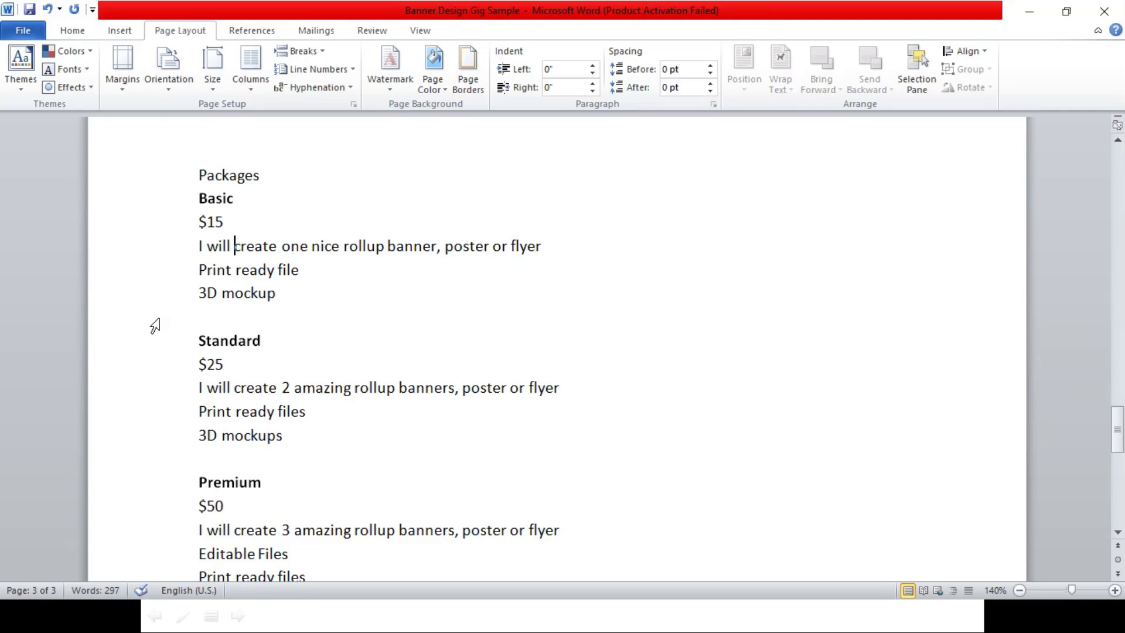
# Replace the copied Basic package's description, print file and mockup lines with "I will create a nice minimalist logo design"
pyautogui.hotkey('shift', 'Down')
pyautogui.hotkey('shift', 'Left')
pyautogui.hotkey('shift', 'Left')
pyautogui.hotkey('shift', 'Left')
pyautogui.hotkey('shift', 'Down')
pyautogui.hotkey('shift', 'Down')
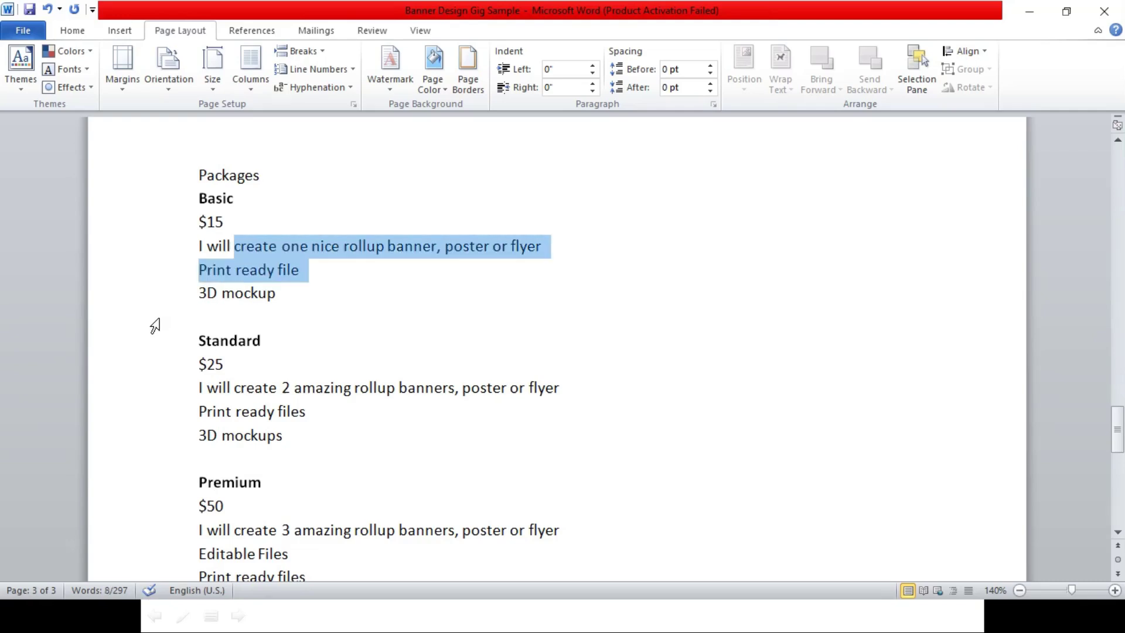
pyautogui.write('crea')
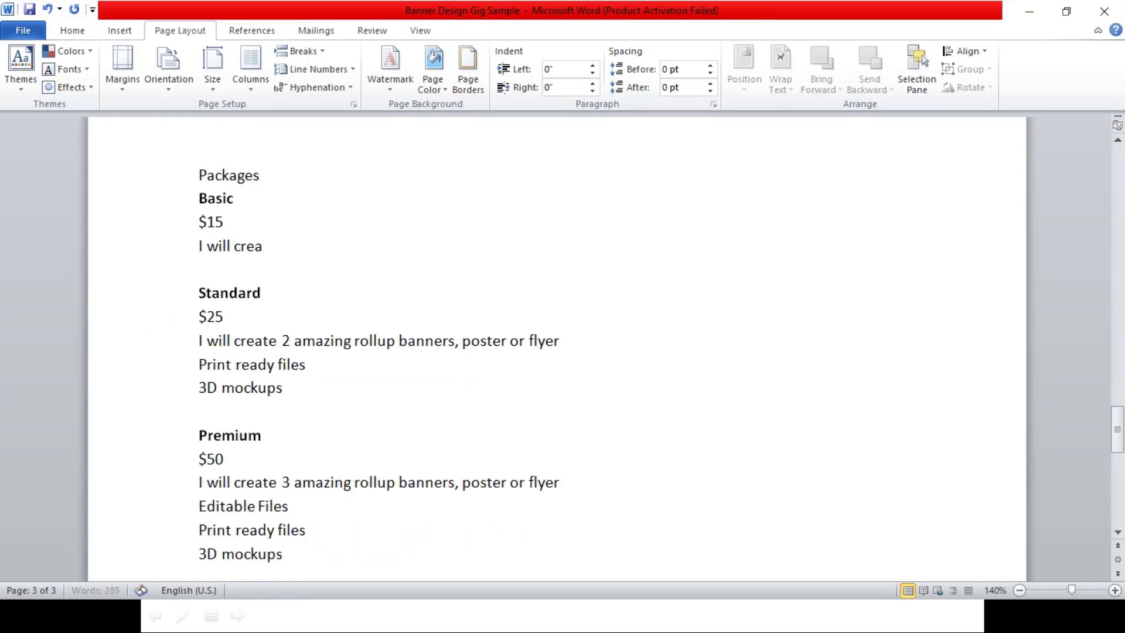
pyautogui.write('te a nice minimalist logo design')
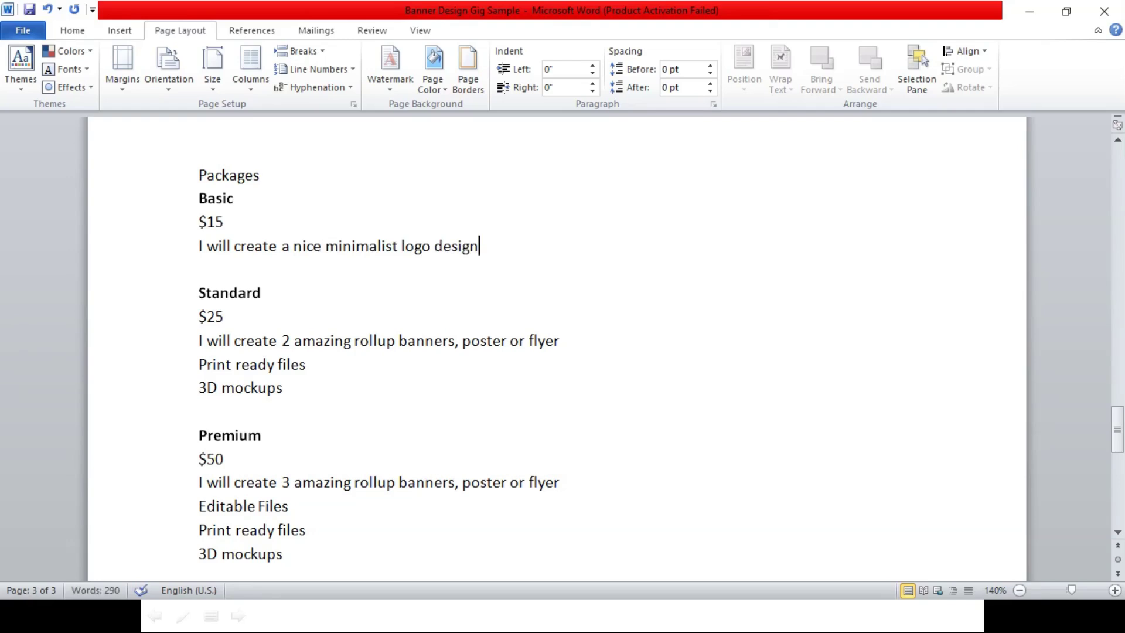
# Add "Print ready file" and "3D mockup" as separate lines below the Basic package's minimalist logo description
pyautogui.press('Return')
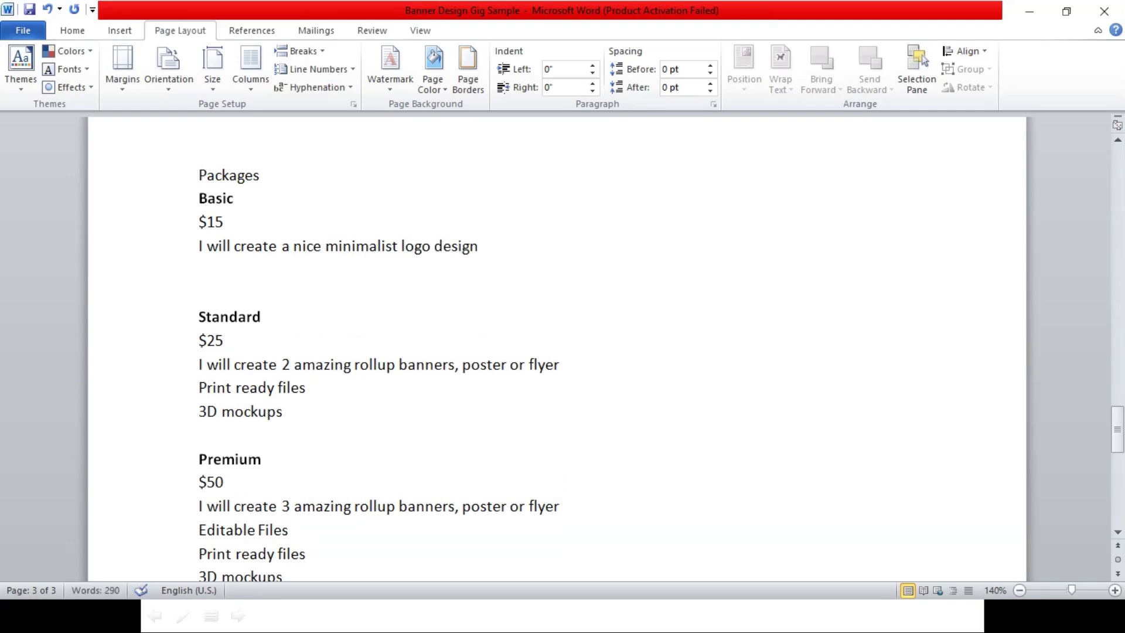
pyautogui.write('print')
pyautogui.press('BackSpace')
pyautogui.press('BackSpace')
pyautogui.write('Print ready file')
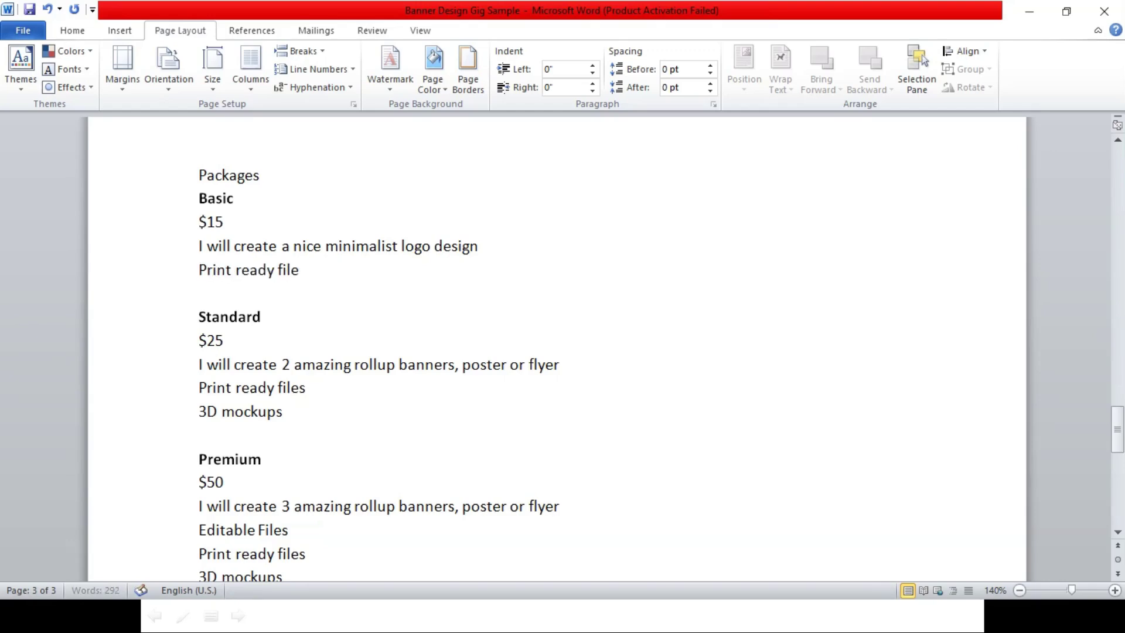
pyautogui.press('Return')
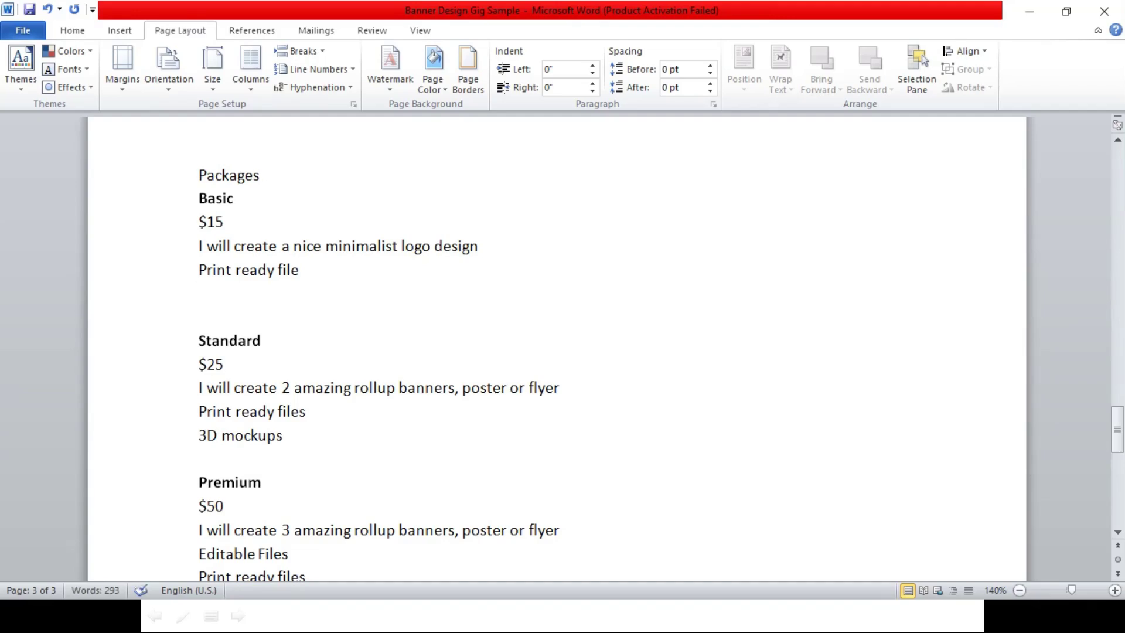
pyautogui.write('3D mockup')
pyautogui.press('Return')
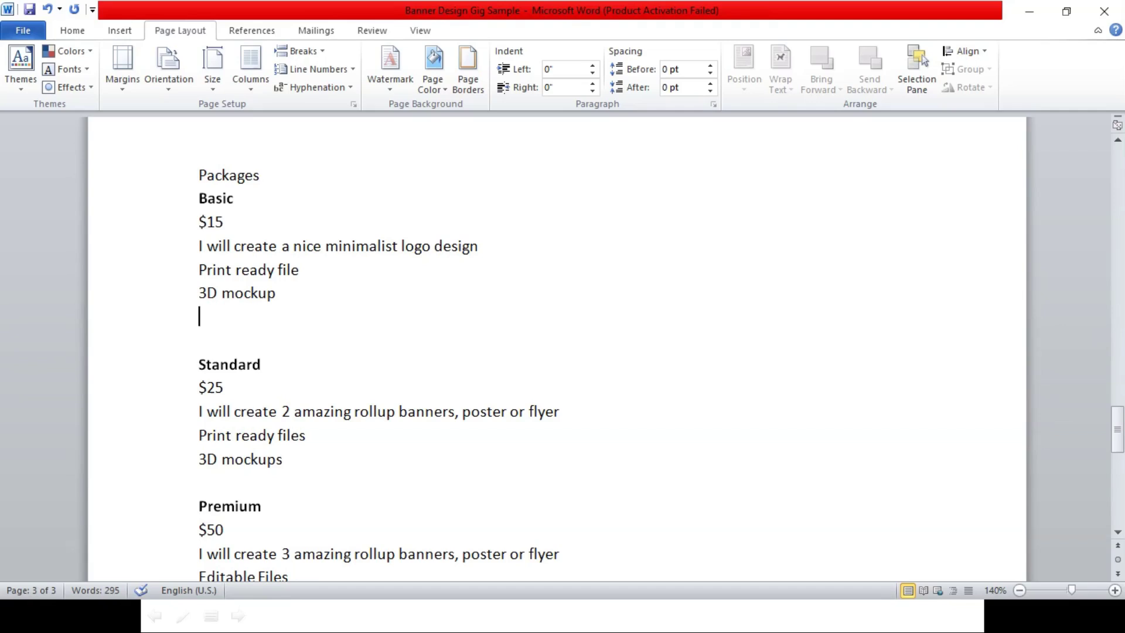
pyautogui.press('BackSpace')
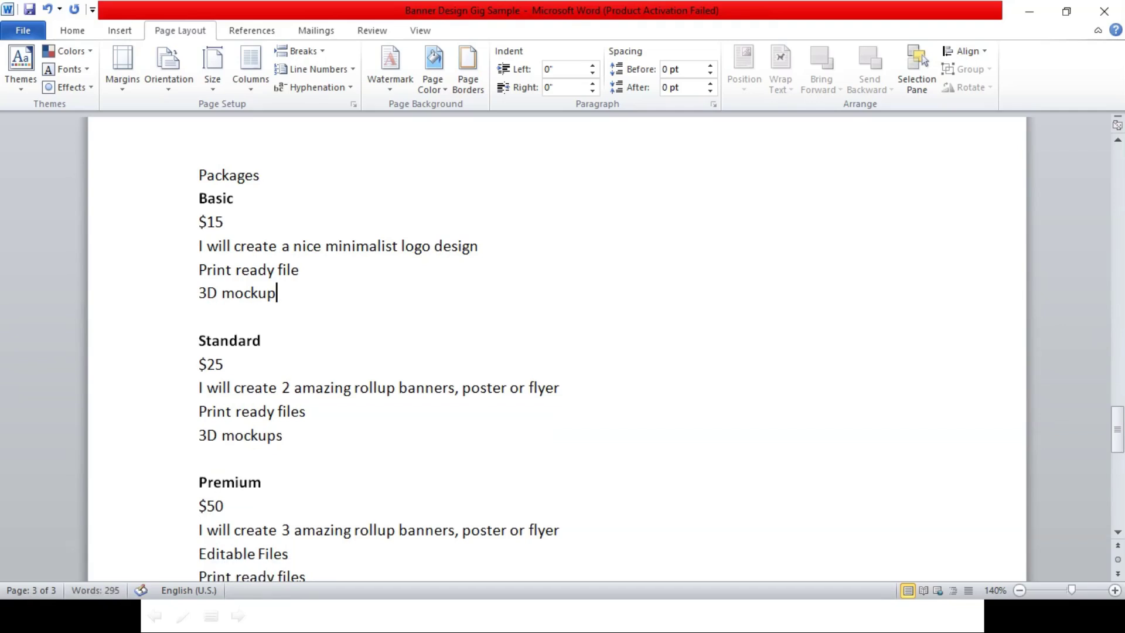
# Set the copied Basic package's price to $5
pyautogui.press('Up')
pyautogui.press('Up')
pyautogui.press('Left')
pyautogui.press('BackSpace')
pyautogui.press('BackSpace')
pyautogui.write('5')
# Replace the Basic package's description "I will create a nice minimalist logo design" with "One color logo"
pyautogui.press('Down')
pyautogui.press('Left')
pyautogui.hotkey('shift', 'End')
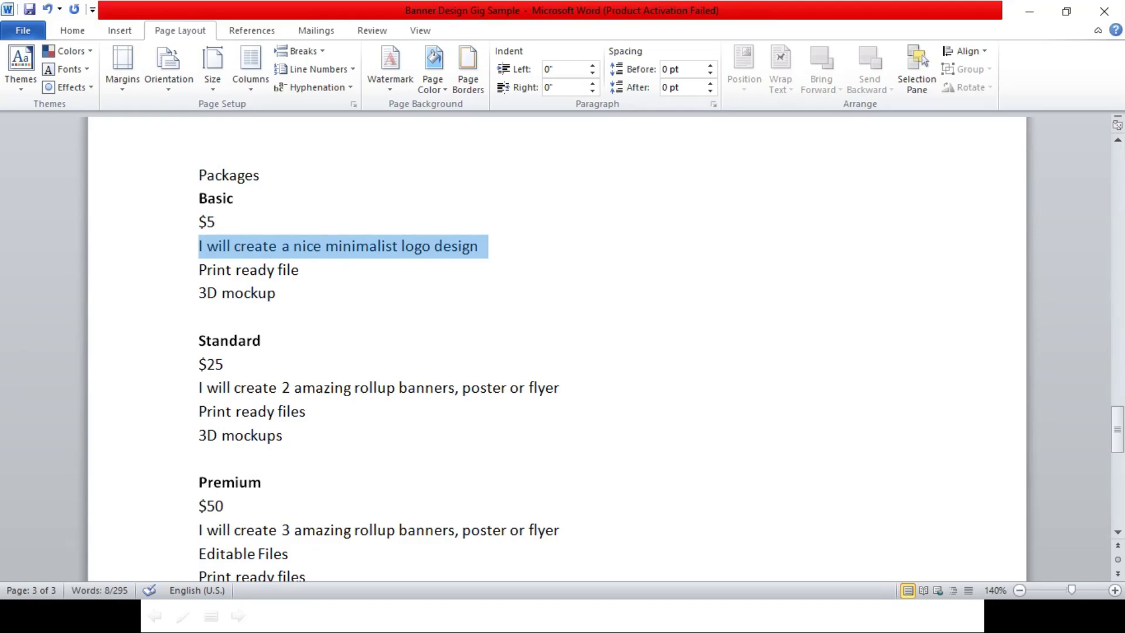
pyautogui.write('One color logo')
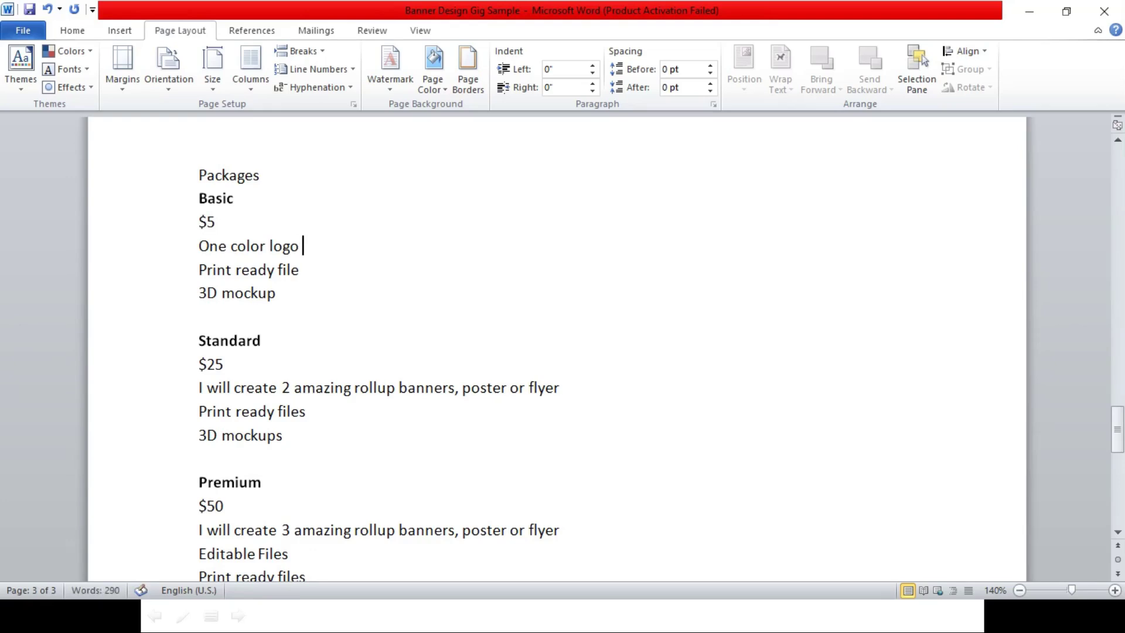
pyautogui.press('BackSpace')
# Add a "Transparent" line directly below "One color logo" in the Basic package
pyautogui.press('Return')
pyautogui.write('PM')
pyautogui.press('BackSpace')
pyautogui.write('NG')
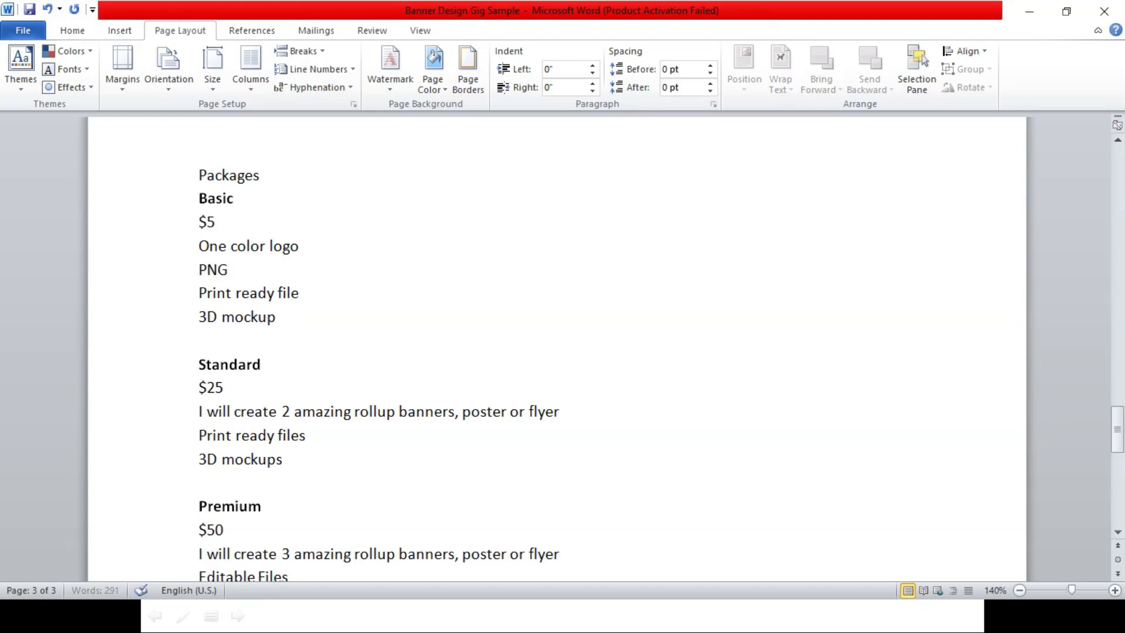
pyautogui.press('BackSpace')
pyautogui.write('Transparent File')
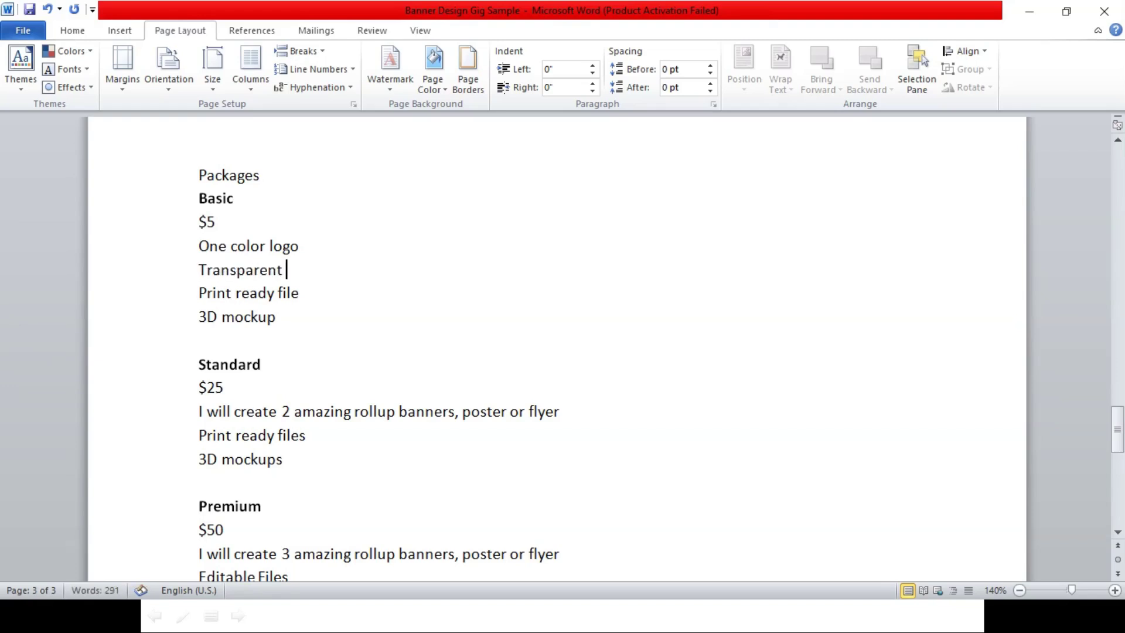
pyautogui.press('Down')
pyautogui.press('Up')
pyautogui.press('BackSpace')
pyautogui.press('BackSpace')
pyautogui.press('BackSpace')
pyautogui.press('BackSpace')
pyautogui.press('BackSpace')
# Add the file formats "Ai, PNG, PDF" on a new line below "Transparent" in the Basic package
pyautogui.press('Return')
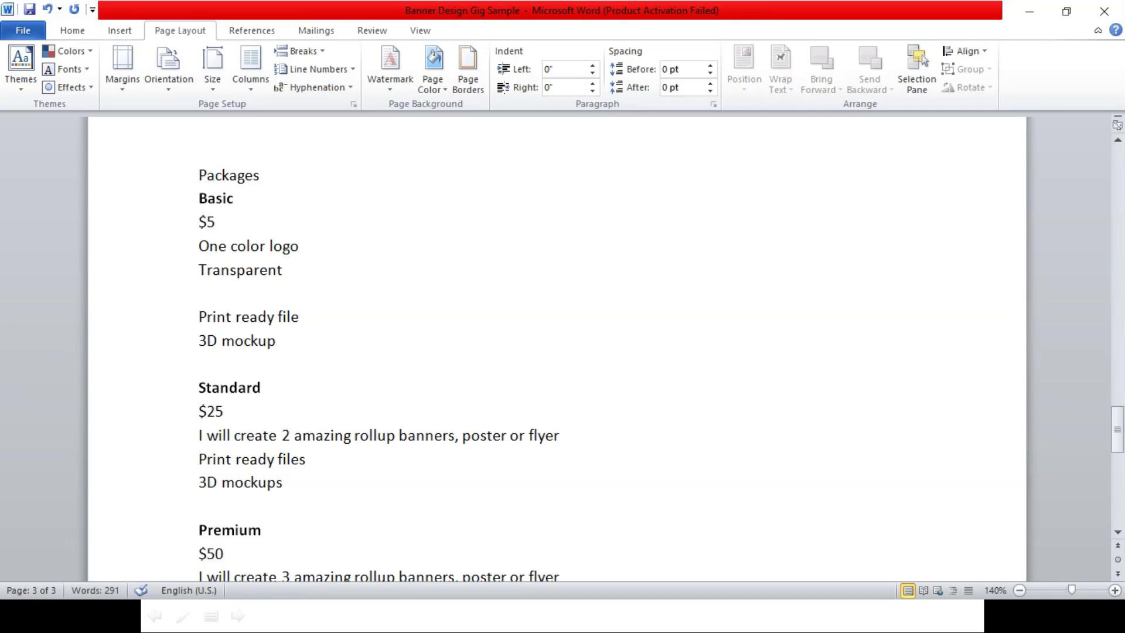
pyautogui.write('PNG, PDF, P')
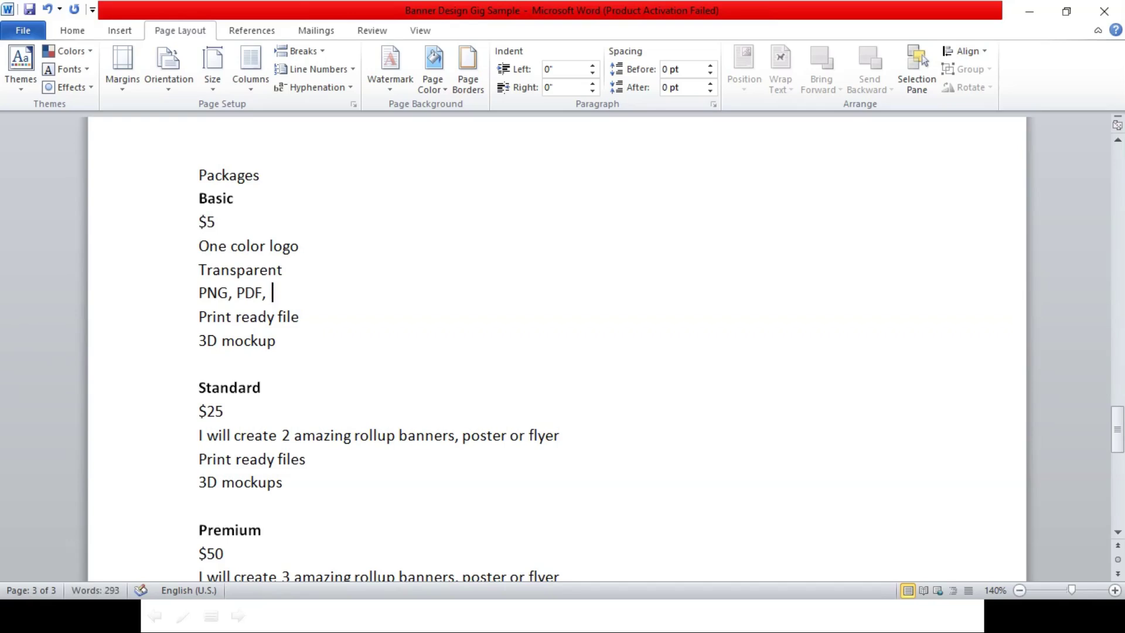
pyautogui.write('A')
pyautogui.press('BackSpace')
pyautogui.press('BackSpace')
pyautogui.press('BackSpace')
pyautogui.press('Left')
pyautogui.press('Left')
pyautogui.press('Left')
pyautogui.press('Left')
pyautogui.write('Ao')
pyautogui.press('BackSpace')
pyautogui.write('i,')
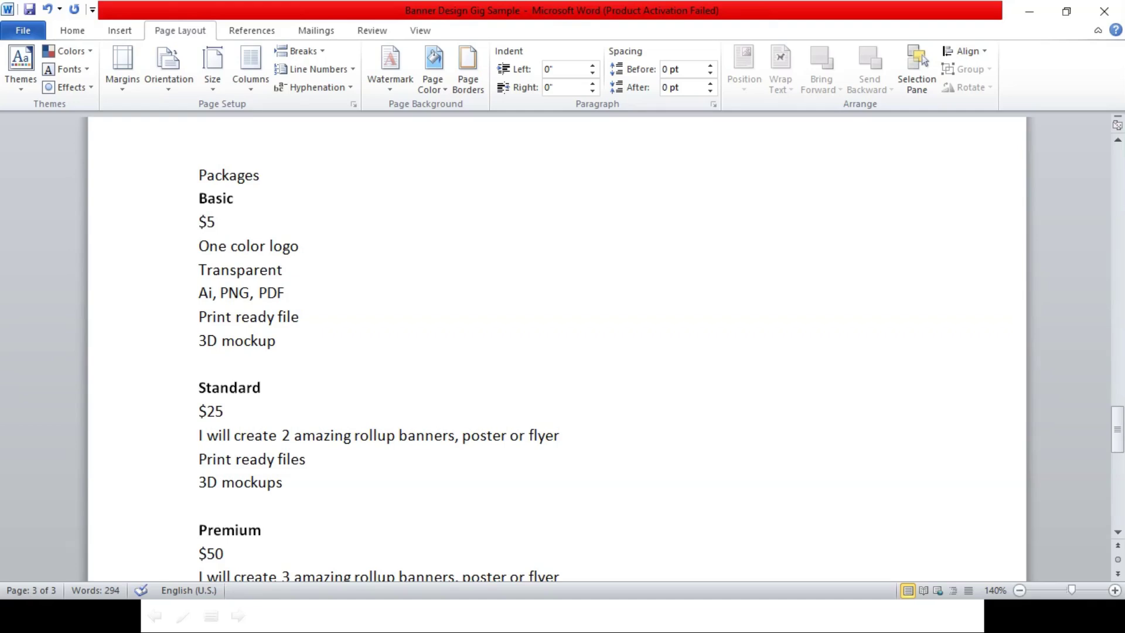
# Erase the "Ai," entry at the start of the Basic package's file formats line and enter it again
pyautogui.press('Up')
pyautogui.press('Up')
pyautogui.press('Up')
pyautogui.press('Down')
pyautogui.press('BackSpace')
pyautogui.press('BackSpace')
pyautogui.press('BackSpace')
pyautogui.press('BackSpace')
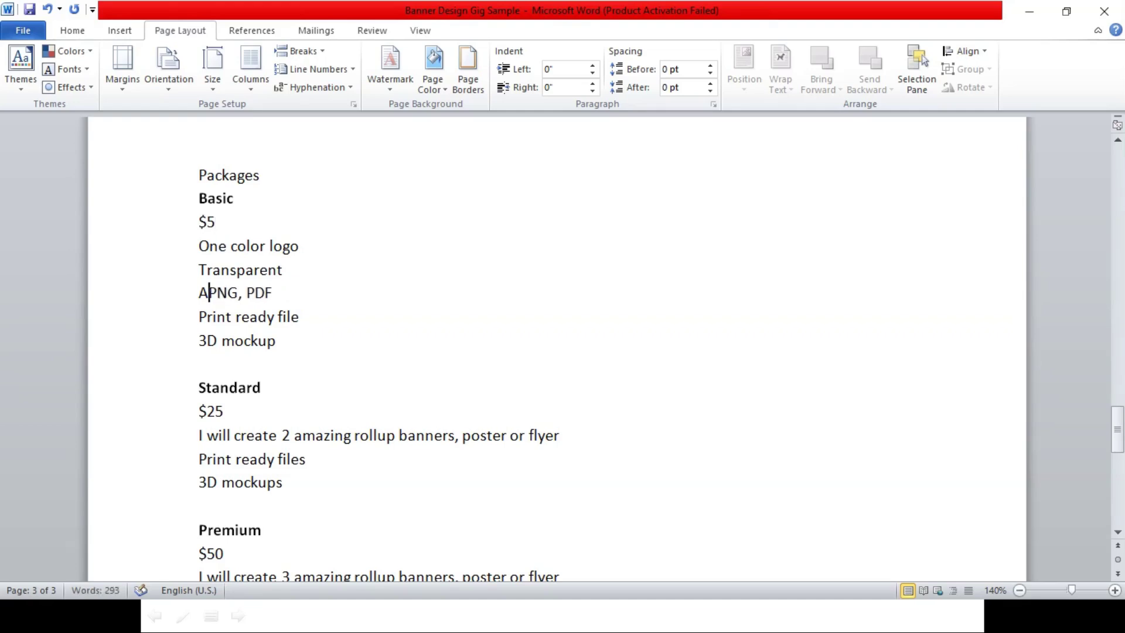
pyautogui.write('Ao')
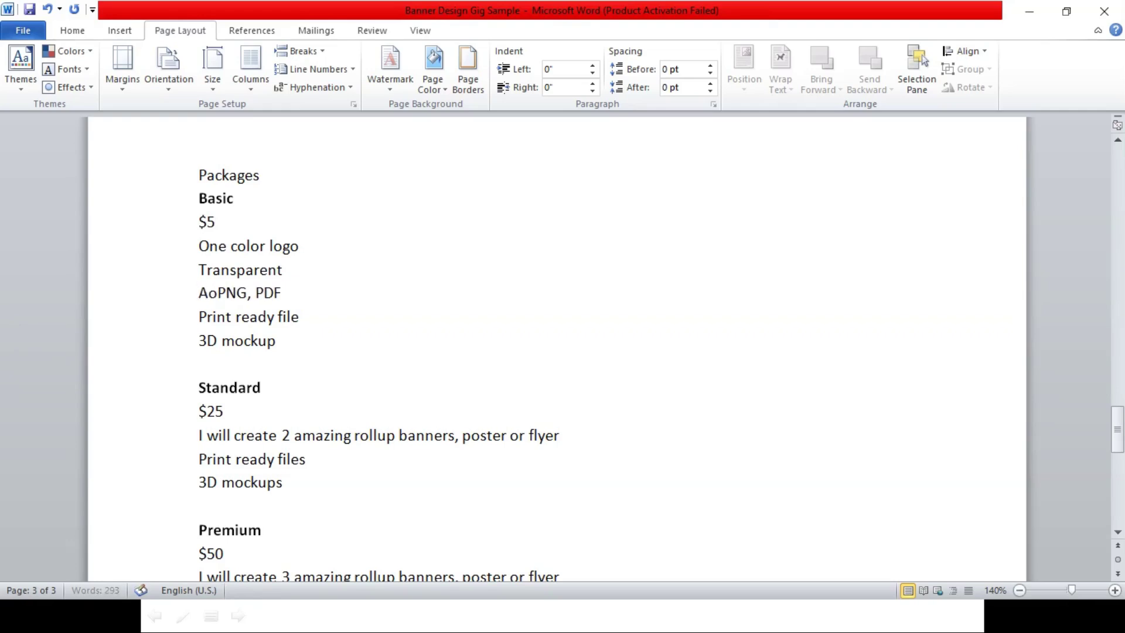
pyautogui.press('BackSpace')
pyautogui.write('i,')
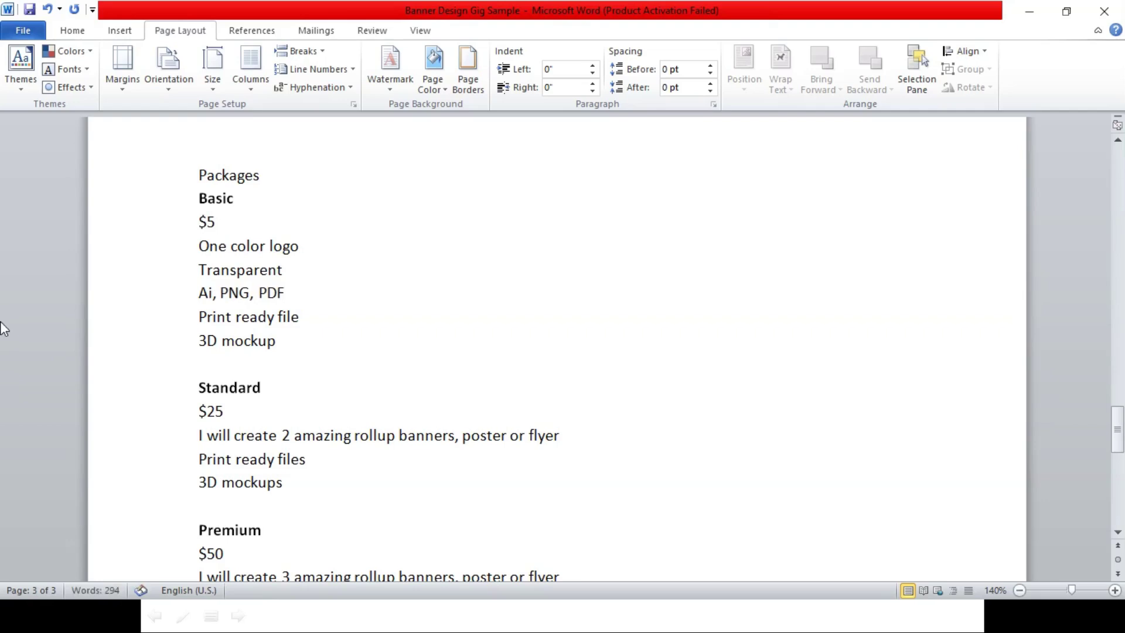
# Set the copied Basic package's price to $15
pyautogui.press('Down')
pyautogui.press('Down')
pyautogui.press('Up')
pyautogui.press('Up')
pyautogui.press('Up')
pyautogui.press('Up')
pyautogui.press('Up')
pyautogui.press('Up')
pyautogui.press('Down')
pyautogui.press('Left')
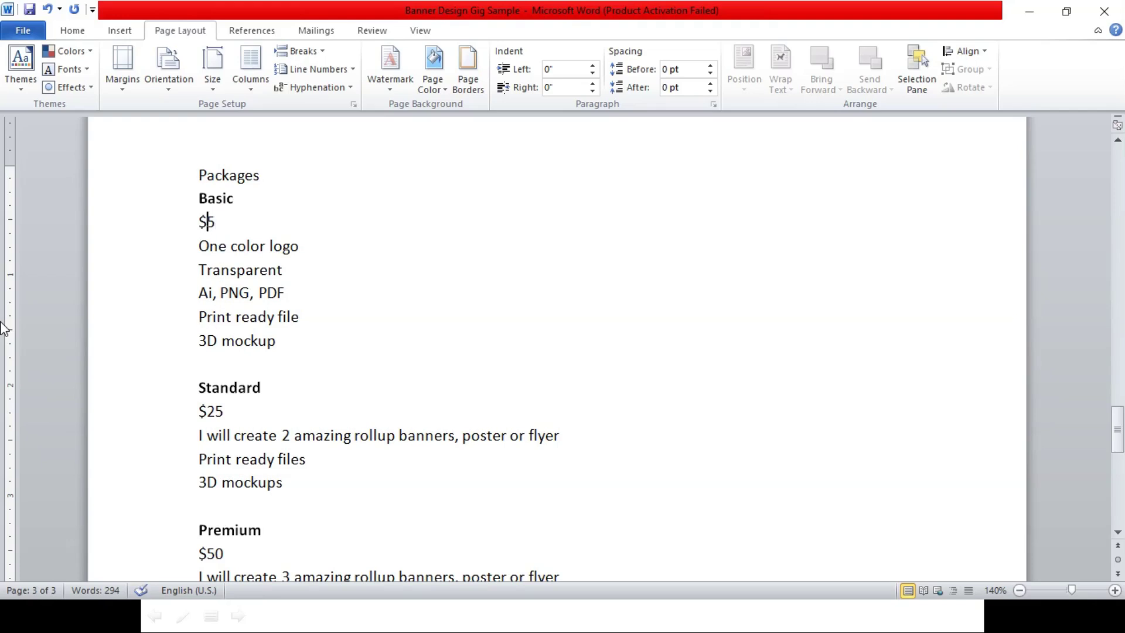
pyautogui.write('1')
# Set the copied Standard package's price to $50
pyautogui.press('Left')
pyautogui.press('Down')
pyautogui.press('Down')
pyautogui.press('Left')
pyautogui.press('Left')
pyautogui.press('Right')
pyautogui.press('Right')
pyautogui.press('Right')
pyautogui.press('Right')
pyautogui.press('Right')
pyautogui.press('Right')
pyautogui.press('Right')
pyautogui.press('Down')
pyautogui.press('Down')
pyautogui.press('Down')
pyautogui.press('Down')
pyautogui.press('Down')
pyautogui.press('BackSpace')
pyautogui.press('BackSpace')
pyautogui.write('50')
# Replace the Standard package's rollup banner description with "3 colors logo"
pyautogui.press('Down')
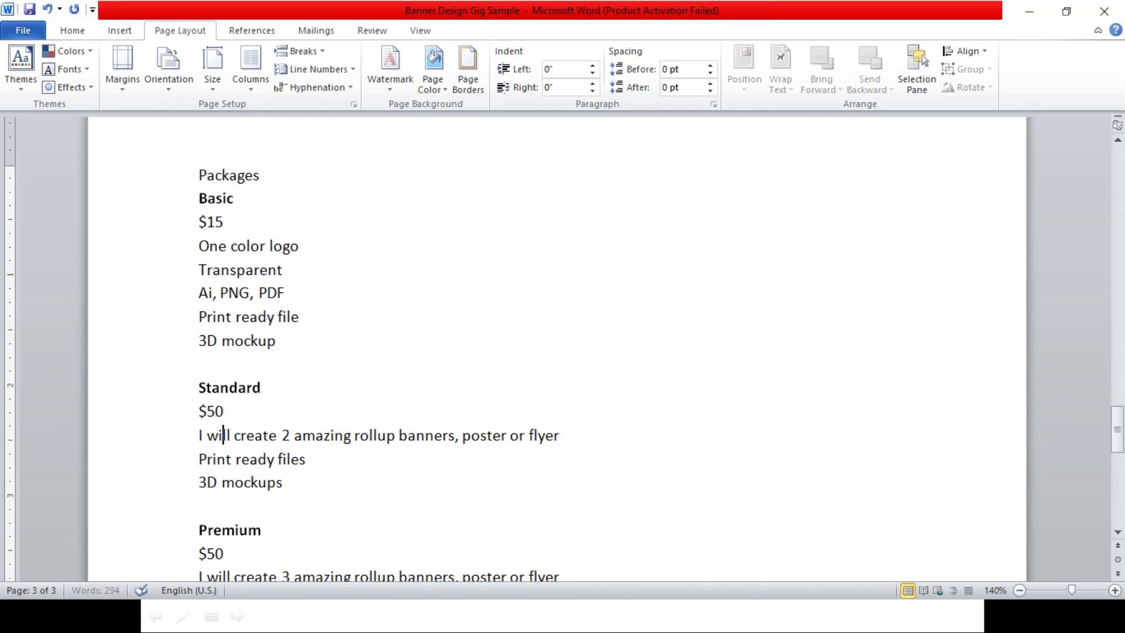
pyautogui.press('Left')
pyautogui.press('Left')
pyautogui.press('Left')
pyautogui.press('Left')
pyautogui.hotkey('shift', 'End')
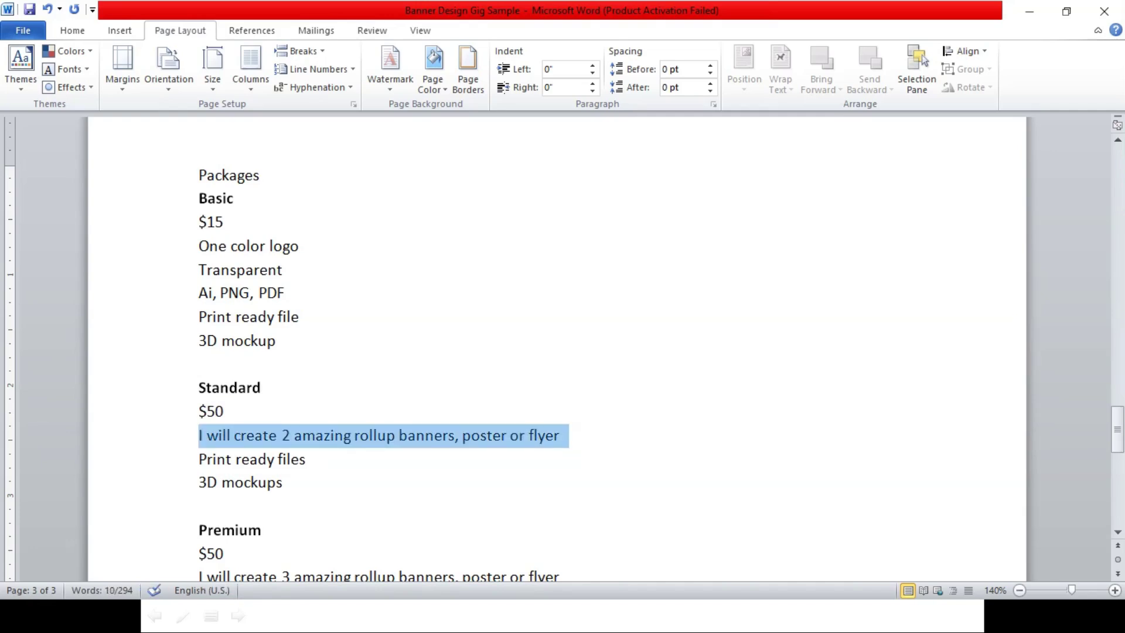
pyautogui.write('3 colors logo')
# Copy the Basic package's lines from "Transparent" through "3D mockup", keeping the originals in place
pyautogui.press('Up')
pyautogui.press('Up')
pyautogui.press('Up')
pyautogui.press('Up')
pyautogui.press('Up')
pyautogui.press('Up')
pyautogui.press('Up')
pyautogui.press('Left')
pyautogui.press('Left')
pyautogui.press('Left')
pyautogui.press('Left')
pyautogui.press('Left')
pyautogui.press('Left')
pyautogui.press('Left')
pyautogui.press('Left')
pyautogui.press('Left')
pyautogui.press('Left')
pyautogui.press('Left')
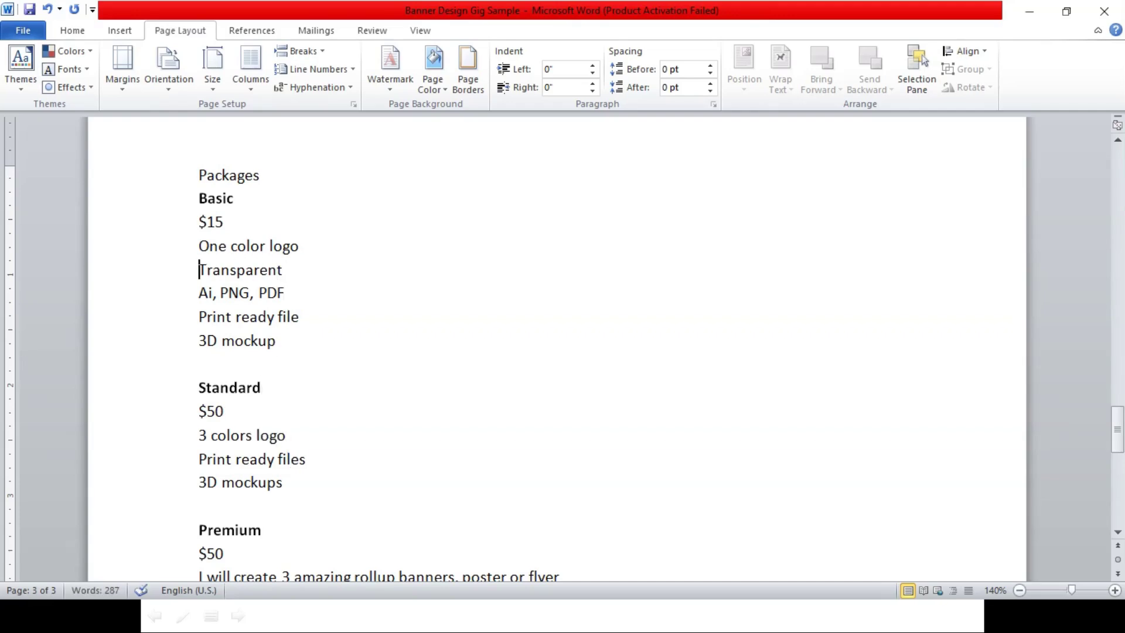
pyautogui.hotkey('shift', 'Down')
pyautogui.hotkey('shift', 'Down')
pyautogui.hotkey('shift', 'Down')
pyautogui.hotkey('shift', 'Down')
pyautogui.hotkey('ctrl', 'c')
pyautogui.press('Delete')
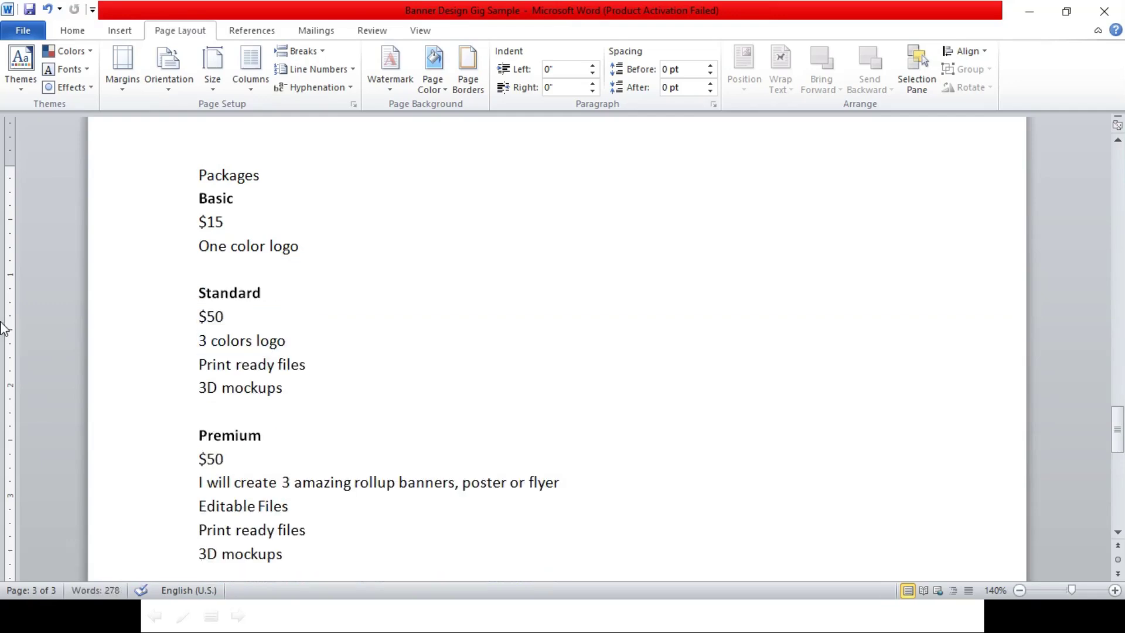
pyautogui.hotkey('ctrl', 'z')
pyautogui.hotkey('ctrl', 'v')
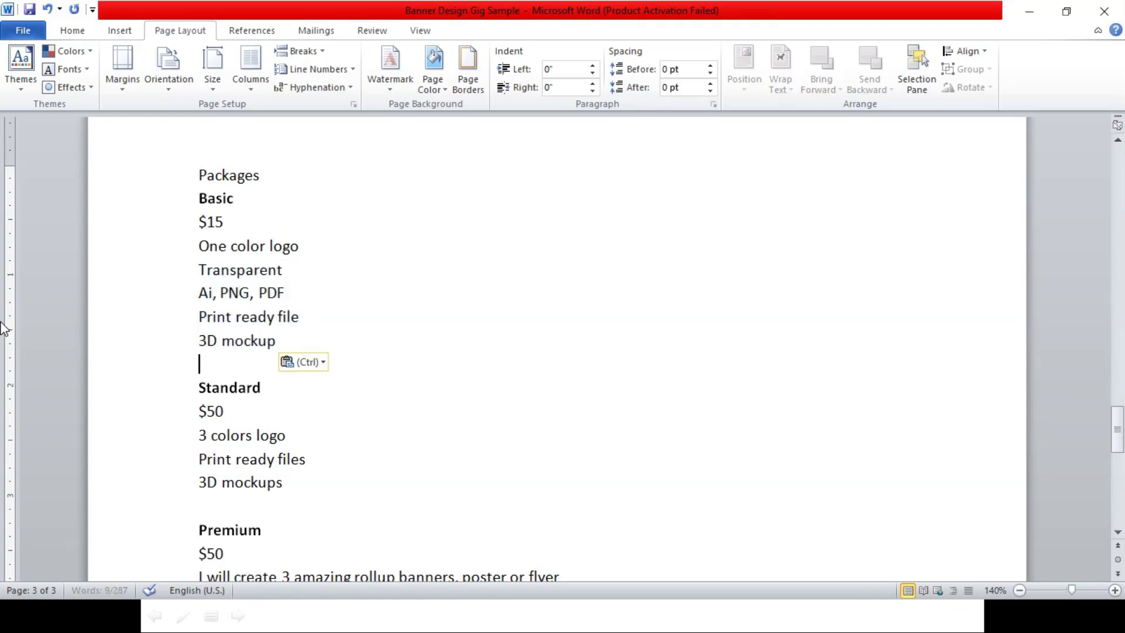
# Paste the copied Basic lines over the Standard package's "Print ready files" and "3D mockups" lines
pyautogui.press('Down')
pyautogui.press('Down')
pyautogui.press('Down')
pyautogui.hotkey('shift', 'Down')
pyautogui.hotkey('shift', 'Down')
pyautogui.hotkey('ctrl', 'v')
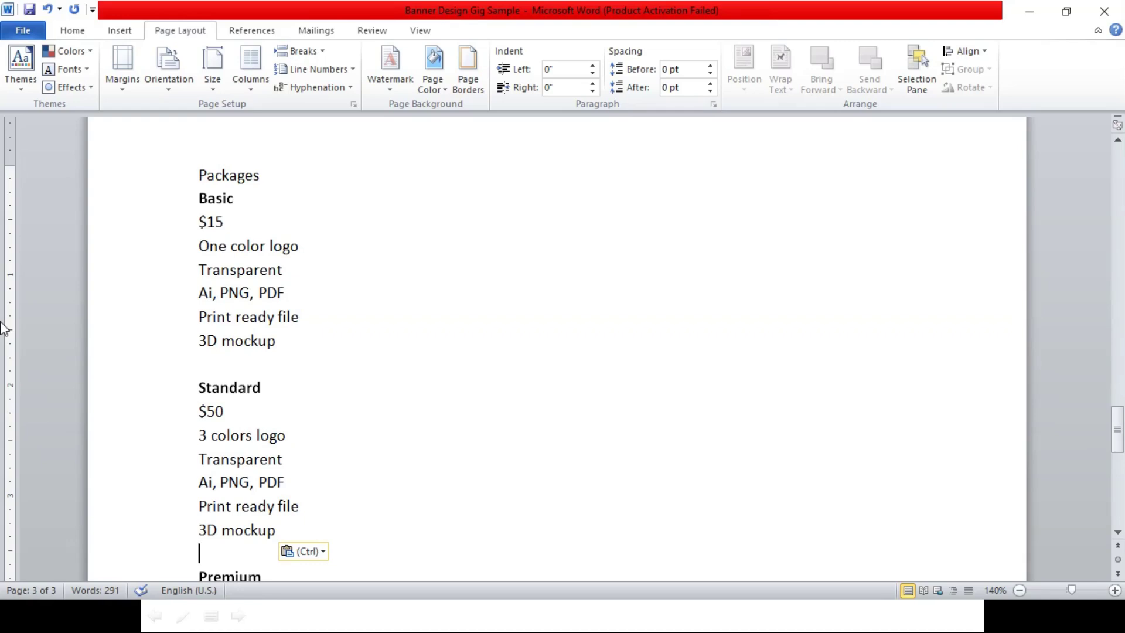
# Add a "Source File" line at the end of the Standard package, with a blank line before the Premium heading
pyautogui.write('Source Fie')
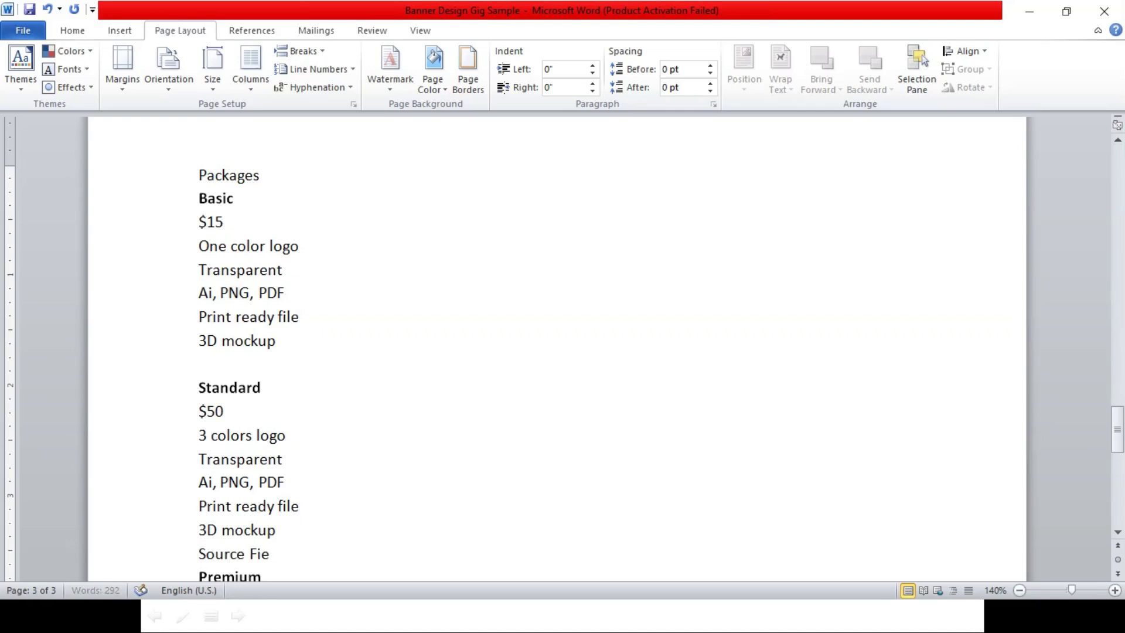
pyautogui.press('Return')
pyautogui.press('BackSpace')
pyautogui.press('BackSpace')
pyautogui.press('BackSpace')
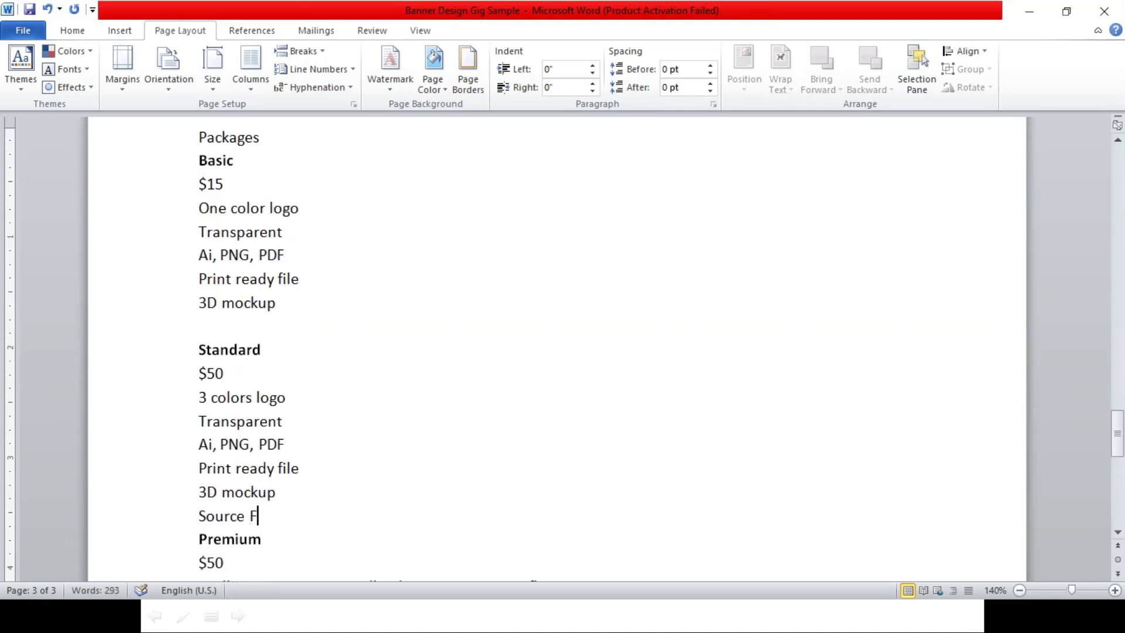
pyautogui.write('ile')
pyautogui.press('Return')
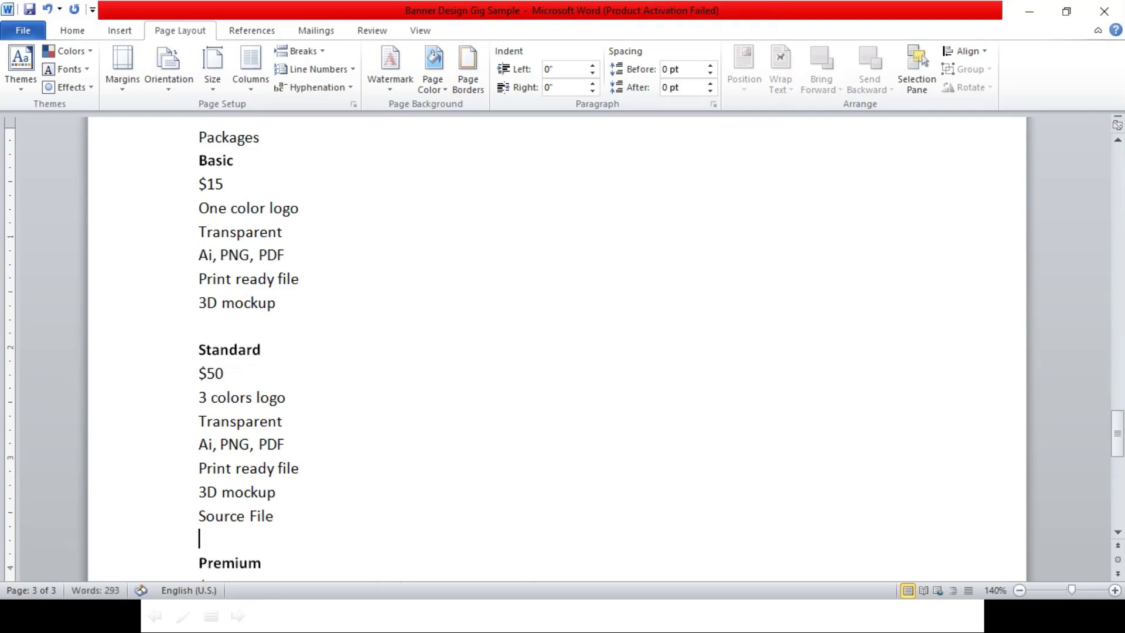
# Set the copied Premium package's price to $80
pyautogui.press('Down')
pyautogui.press('Down')
pyautogui.press('Down')
pyautogui.press('Down')
pyautogui.press('Down')
pyautogui.press('Up')
pyautogui.press('Up')
pyautogui.press('Up')
pyautogui.press('Right')
pyautogui.press('Delete')
pyautogui.write('8')
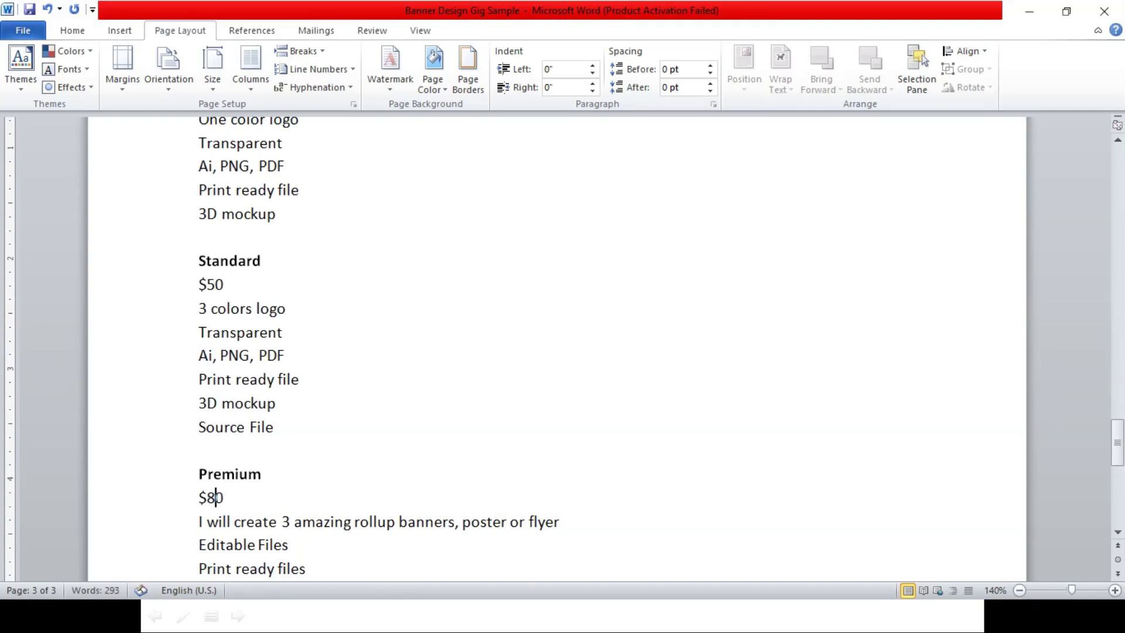
# Replace the four description lines under the Premium package's price with "Hi Detail logo with social media kit"
pyautogui.press('Down')
pyautogui.press('Left')
pyautogui.press('Up')
pyautogui.press('Up')
pyautogui.press('Up')
pyautogui.press('Up')
pyautogui.press('Up')
pyautogui.press('Up')
pyautogui.press('Down')
pyautogui.press('Down')
pyautogui.press('Down')
pyautogui.press('Down')
pyautogui.press('Down')
pyautogui.press('Down')
pyautogui.press('Down')
pyautogui.press('Down')
pyautogui.press('Down')
pyautogui.press('Down')
pyautogui.press('Down')
pyautogui.press('Up')
pyautogui.press('Up')
pyautogui.press('Up')
pyautogui.press('Left')
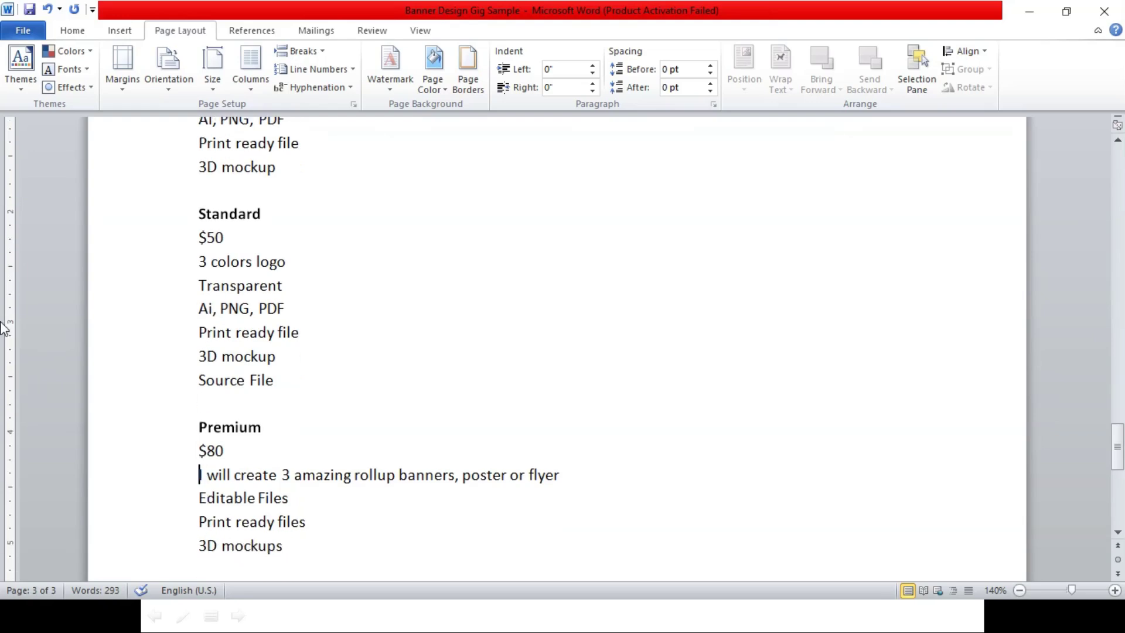
pyautogui.hotkey('shift', 'Down')
pyautogui.hotkey('shift', 'Down')
pyautogui.hotkey('shift', 'Down')
pyautogui.hotkey('shift', 'Down')
pyautogui.write('H')
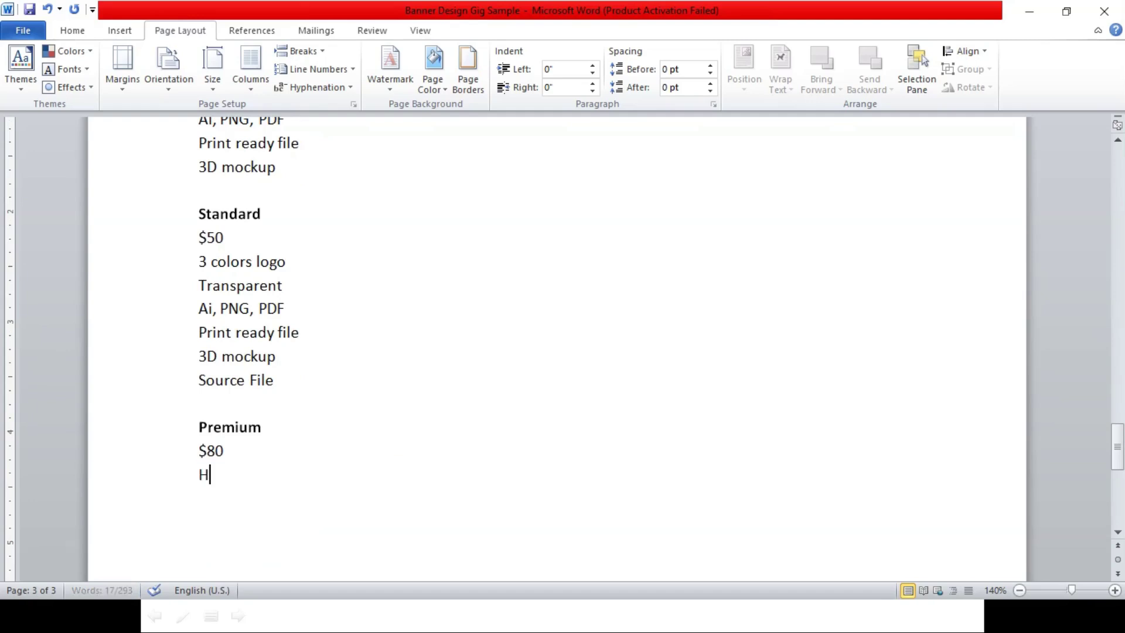
pyautogui.write('i Det')
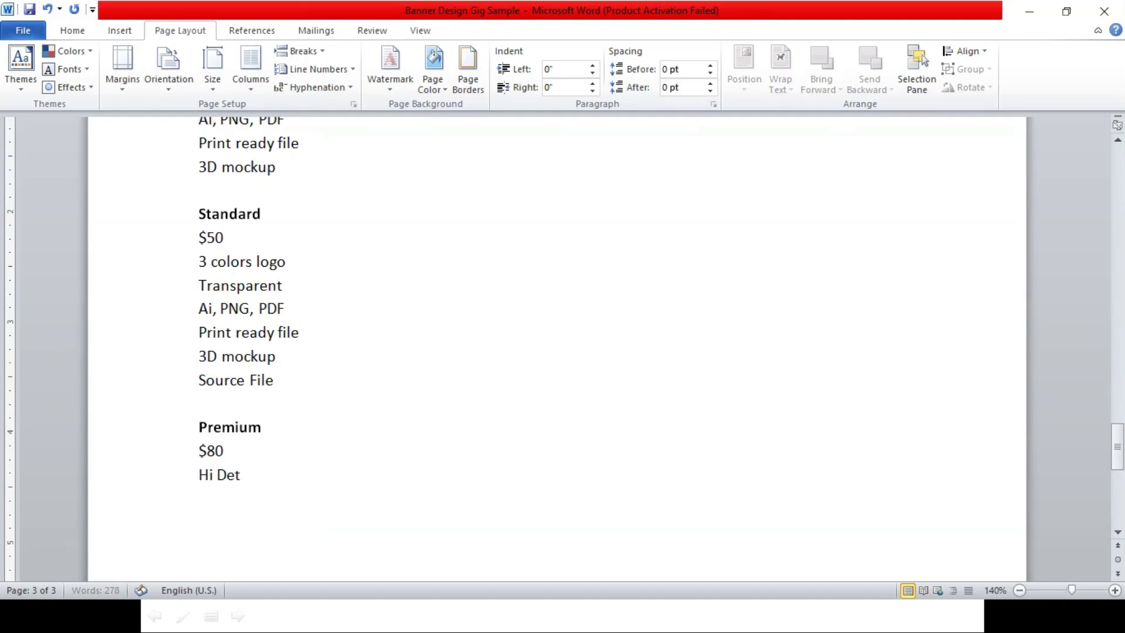
pyautogui.write('ail logo with ')
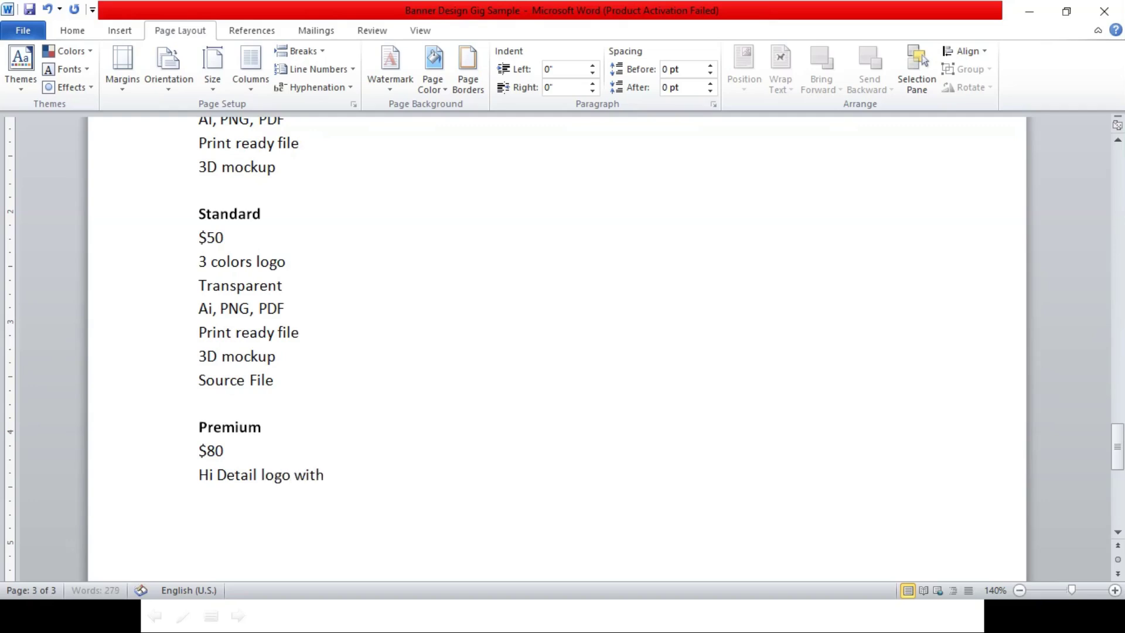
pyautogui.write('social medi')
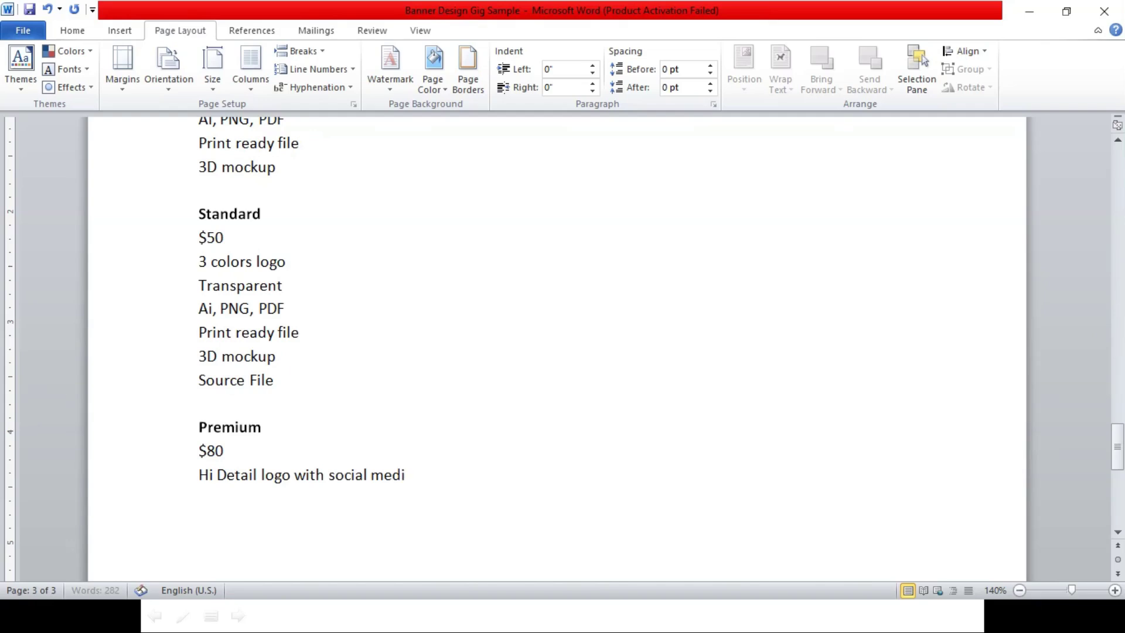
pyautogui.write('a kit')
# Replace "social media kit" in the Premium description with "Stationary"
pyautogui.press('BackSpace')
pyautogui.press('BackSpace')
pyautogui.press('BackSpace')
pyautogui.press('BackSpace')
pyautogui.press('BackSpace')
pyautogui.press('BackSpace')
pyautogui.press('BackSpace')
pyautogui.press('BackSpace')
pyautogui.press('BackSpace')
pyautogui.press('BackSpace')
pyautogui.press('BackSpace')
pyautogui.press('BackSpace')
pyautogui.press('BackSpace')
pyautogui.press('BackSpace')
pyautogui.press('BackSpace')
pyautogui.press('BackSpace')
pyautogui.write('Stationary')
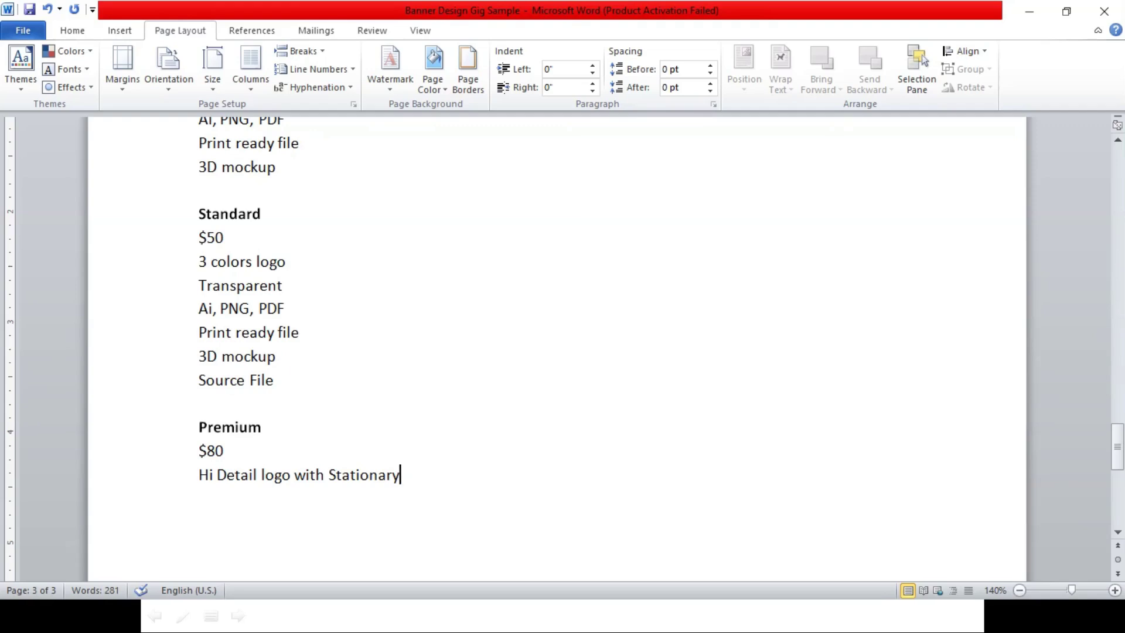
# Change "Hi" to "High" at the start of the Premium description line
pyautogui.press('Left')
pyautogui.press('Left')
pyautogui.press('Left')
pyautogui.press('Left')
pyautogui.press('Left')
pyautogui.press('Left')
pyautogui.press('Left')
pyautogui.press('Left')
pyautogui.press('Left')
pyautogui.press('Left')
pyautogui.press('Left')
pyautogui.press('Left')
pyautogui.press('Left')
pyautogui.press('Left')
pyautogui.press('Left')
pyautogui.press('Left')
pyautogui.press('Left')
pyautogui.press('Left')
pyautogui.press('Left')
pyautogui.press('Left')
pyautogui.press('Left')
pyautogui.press('Left')
pyautogui.write('gh')
# Add the word "design" after "Stationary" at the end of the Premium description line
pyautogui.press('Right')
pyautogui.press('Right')
pyautogui.press('Right')
pyautogui.press('Right')
pyautogui.press('Right')
pyautogui.press('Right')
pyautogui.press('Right')
pyautogui.press('Right')
pyautogui.press('Right')
pyautogui.press('Right')
pyautogui.press('Right')
pyautogui.press('Right')
pyautogui.press('Right')
pyautogui.press('Right')
pyautogui.press('Right')
pyautogui.press('Right')
pyautogui.press('Right')
pyautogui.press('Right')
pyautogui.press('Right')
pyautogui.press('Right')
pyautogui.press('Right')
pyautogui.press('Right')
pyautogui.press('Right')
pyautogui.press('Right')
pyautogui.press('Right')
pyautogui.press('Right')
pyautogui.press('Right')
pyautogui.write('design')
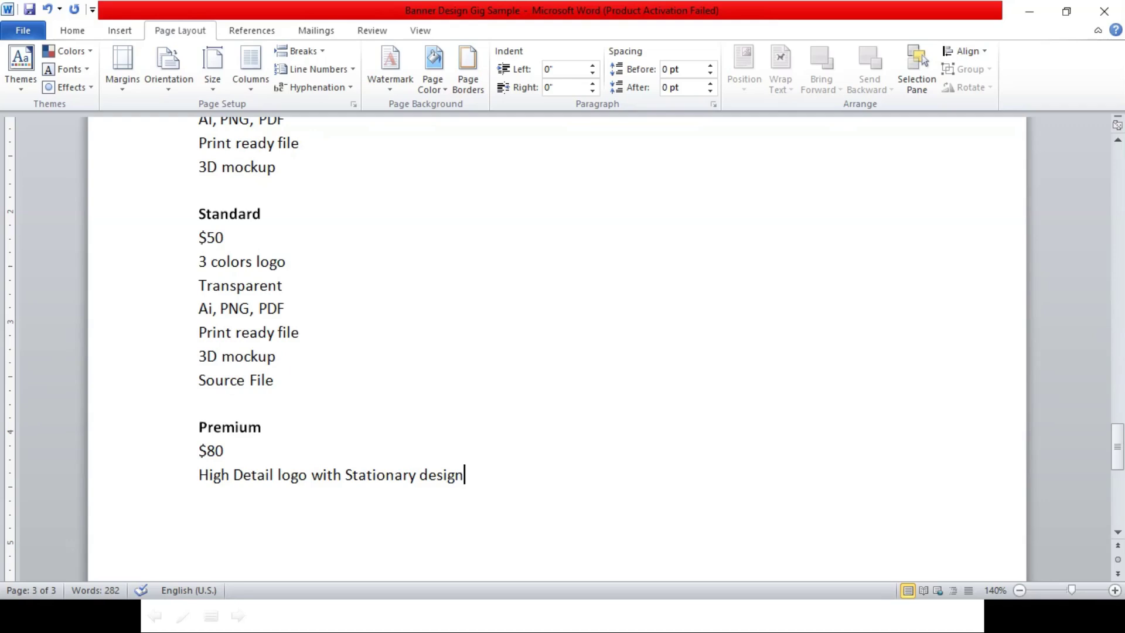
# Review the prices and feature lines of the rewritten Basic, Standard and Premium packages
pyautogui.press('Left')
pyautogui.press('Left')
pyautogui.press('Left')
pyautogui.press('Left')
pyautogui.press('Up')
pyautogui.press('Down')
pyautogui.press('Up')
pyautogui.press('Up')
pyautogui.press('Up')
pyautogui.press('Up')
pyautogui.press('Up')
pyautogui.press('Up')
pyautogui.press('Up')
pyautogui.press('Up')
pyautogui.press('Up')
pyautogui.press('Down')
pyautogui.press('Down')
pyautogui.press('Down')
pyautogui.press('Down')
pyautogui.press('Down')
pyautogui.press('Down')
pyautogui.press('Down')
pyautogui.press('Down')
pyautogui.press('Down')
pyautogui.press('Down')
pyautogui.press('Left')
pyautogui.press('Left')
pyautogui.press('Left')
pyautogui.press('Left')
pyautogui.press('Left')
pyautogui.press('Left')
pyautogui.press('Left')
pyautogui.press('Left')
pyautogui.press('Left')
pyautogui.press('Left')
pyautogui.press('Left')
pyautogui.press('Left')
pyautogui.press('Left')
pyautogui.press('Left')
pyautogui.press('Left')
pyautogui.press('Left')
pyautogui.press('Left')
pyautogui.press('Left')
pyautogui.press('Left')
pyautogui.press('Left')
pyautogui.press('Right')
pyautogui.press('Right')
pyautogui.press('Right')
pyautogui.press('Right')
pyautogui.press('Down')
pyautogui.press('Down')
pyautogui.press('Up')
pyautogui.press('Up')
pyautogui.scroll(3, 535, 327)
pyautogui.scroll(2, 287, 311)
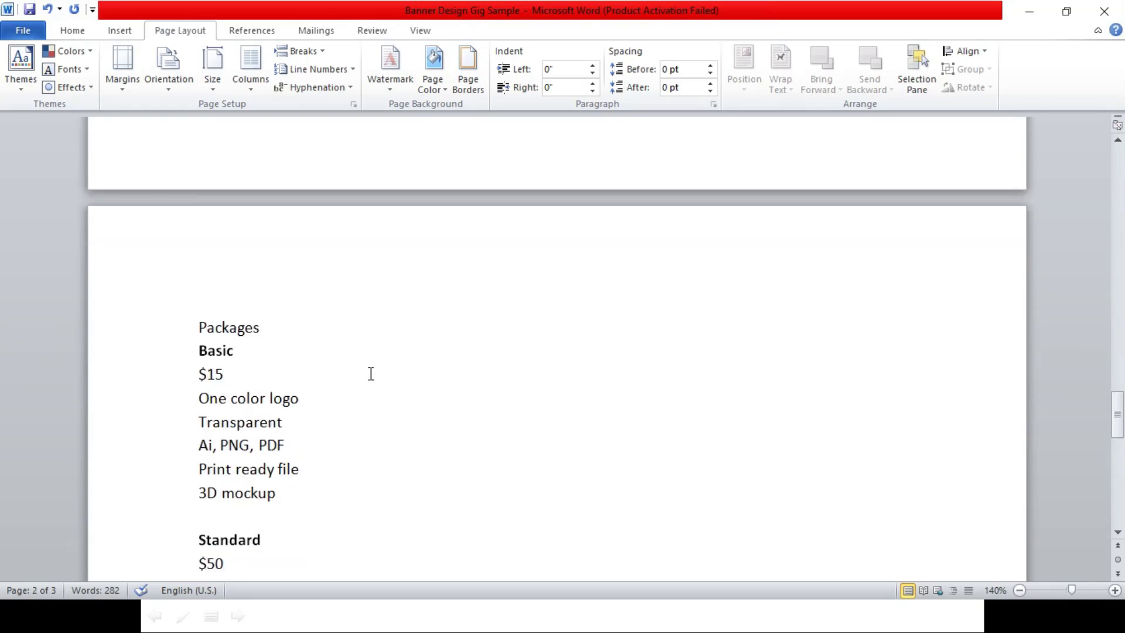
pyautogui.scroll(-2, 307, 317)
pyautogui.scroll(-3, 289, 285)
pyautogui.scroll(2, 276, 317)
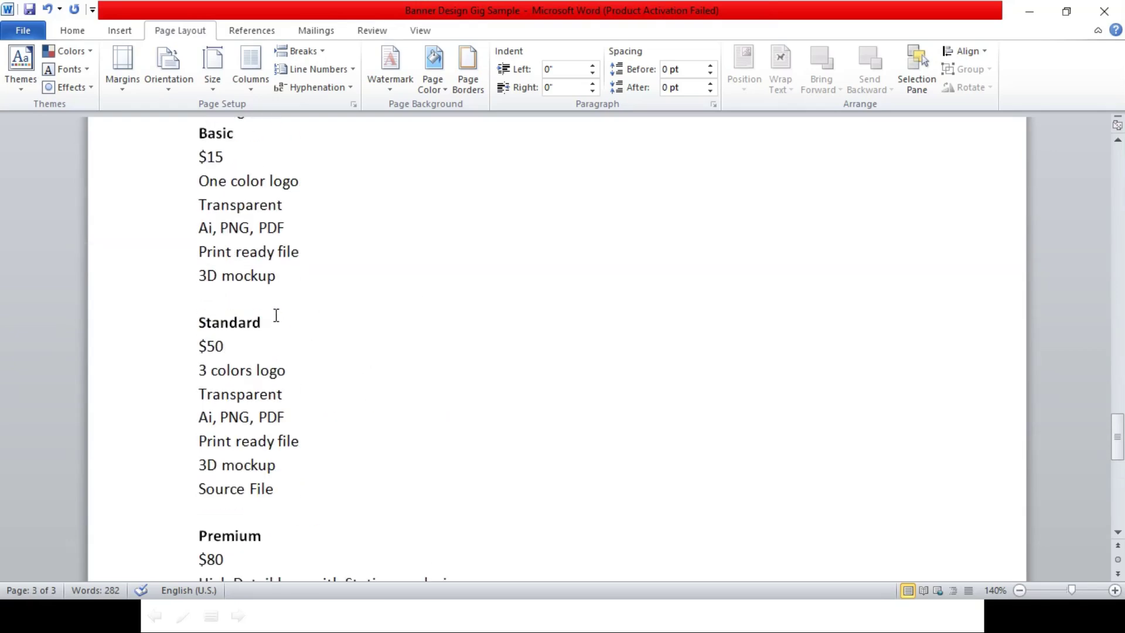
pyautogui.scroll(-1, 276, 317)
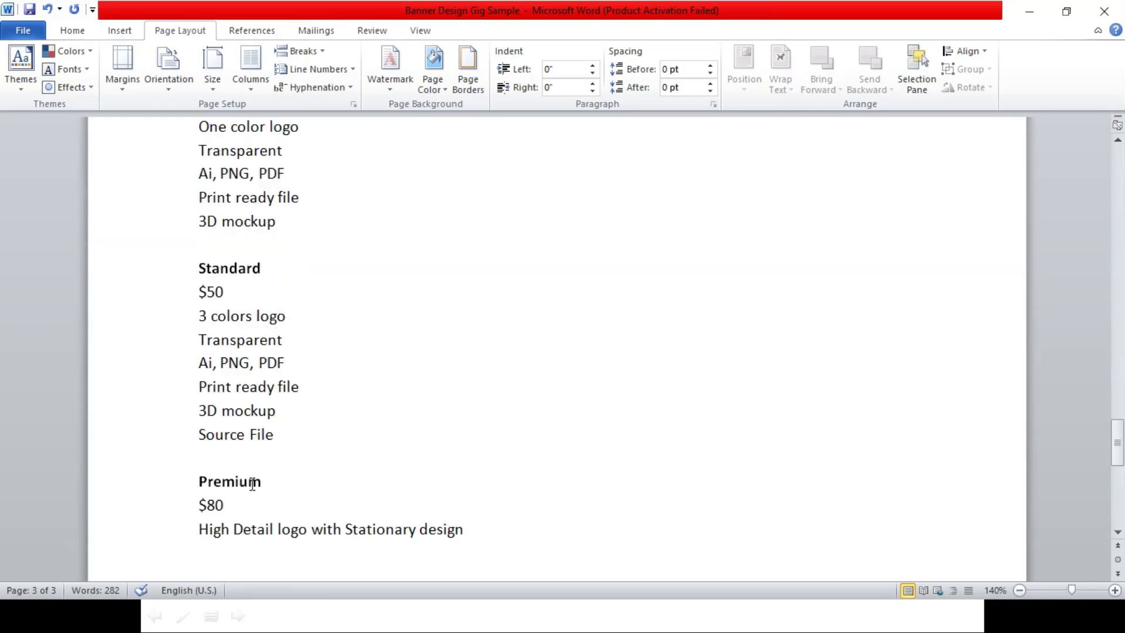
# Compare the prices and feature lines of the Basic, Standard and Premium packages
pyautogui.scroll(2, 270, 469)
pyautogui.scroll(-1, 234, 469)
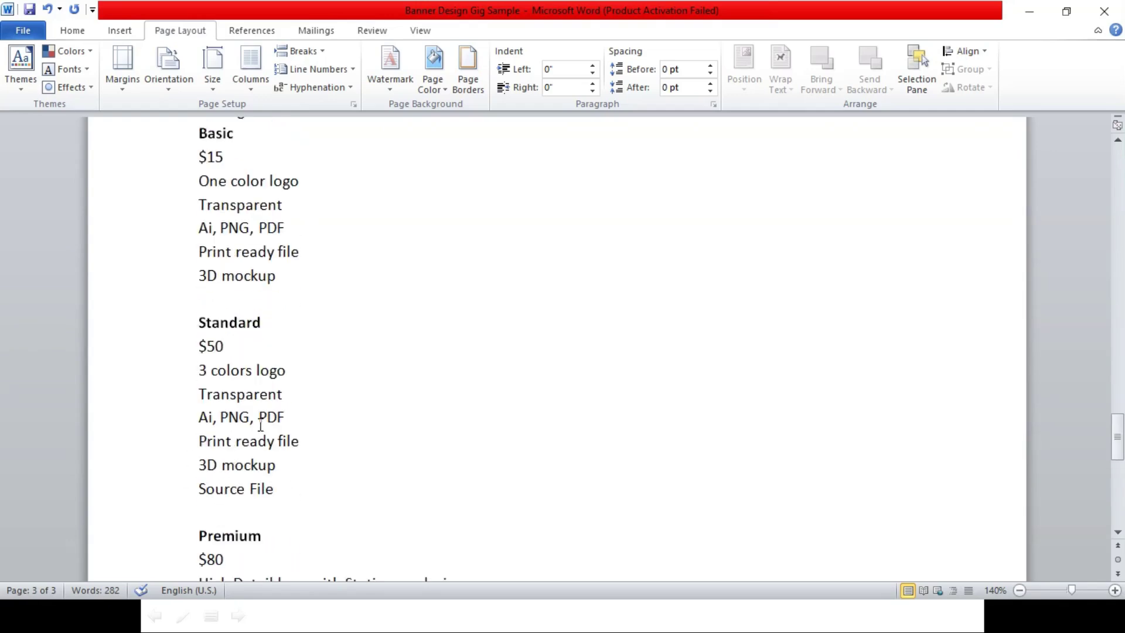
pyautogui.scroll(-1, 239, 512)
pyautogui.scroll(2, 221, 462)
pyautogui.scroll(1, 224, 466)
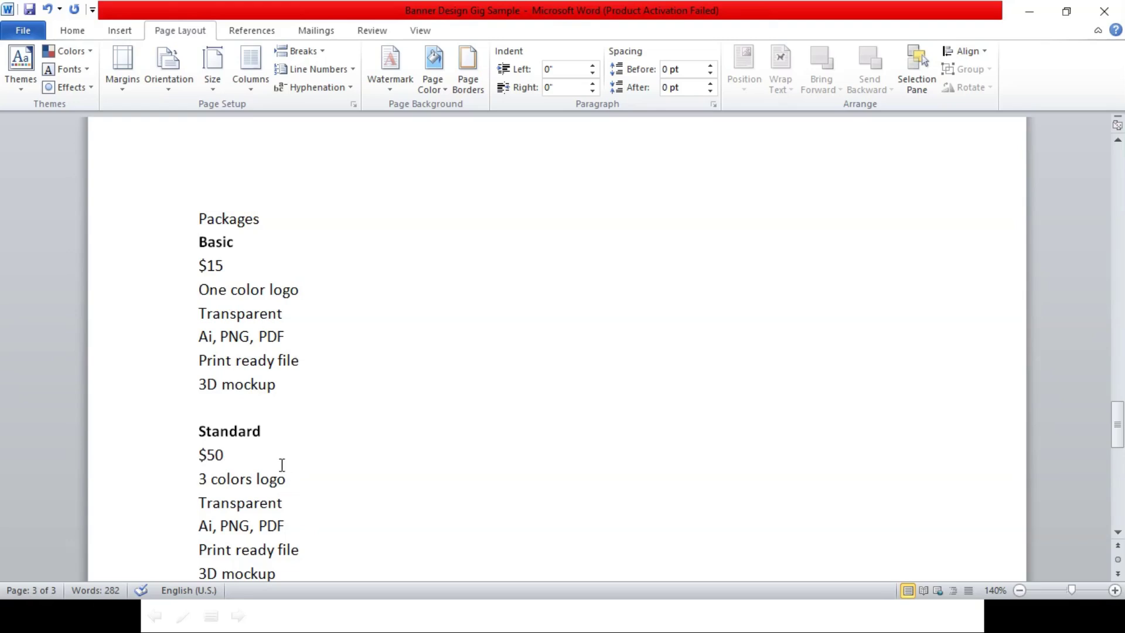
pyautogui.scroll(1, 248, 410)
pyautogui.scroll(-5, 240, 387)
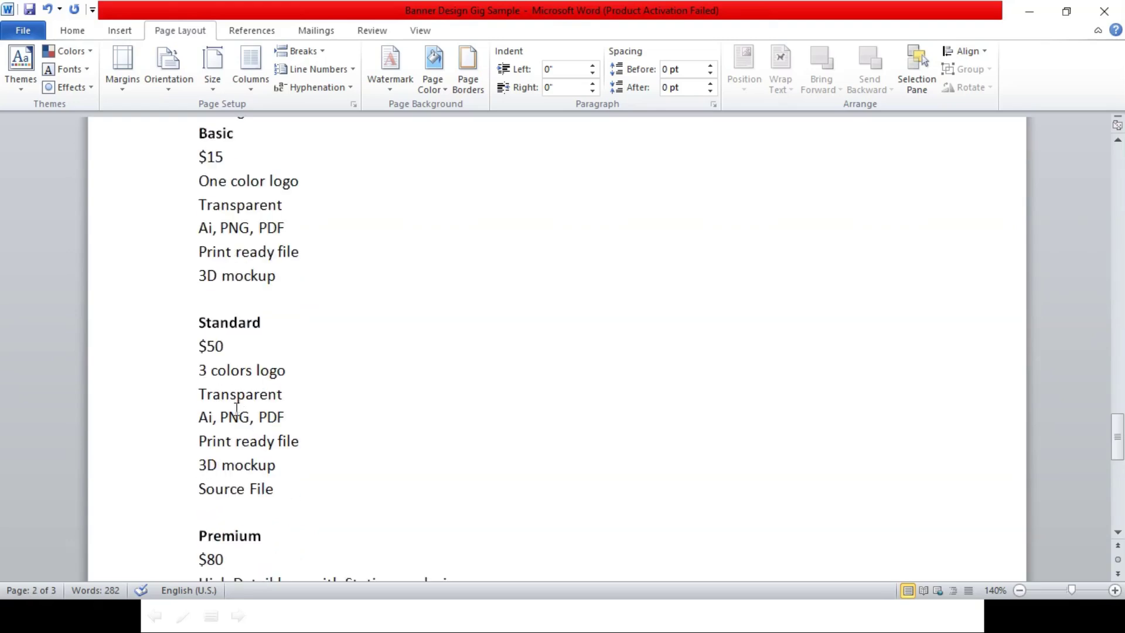
pyautogui.scroll(5, 263, 468)
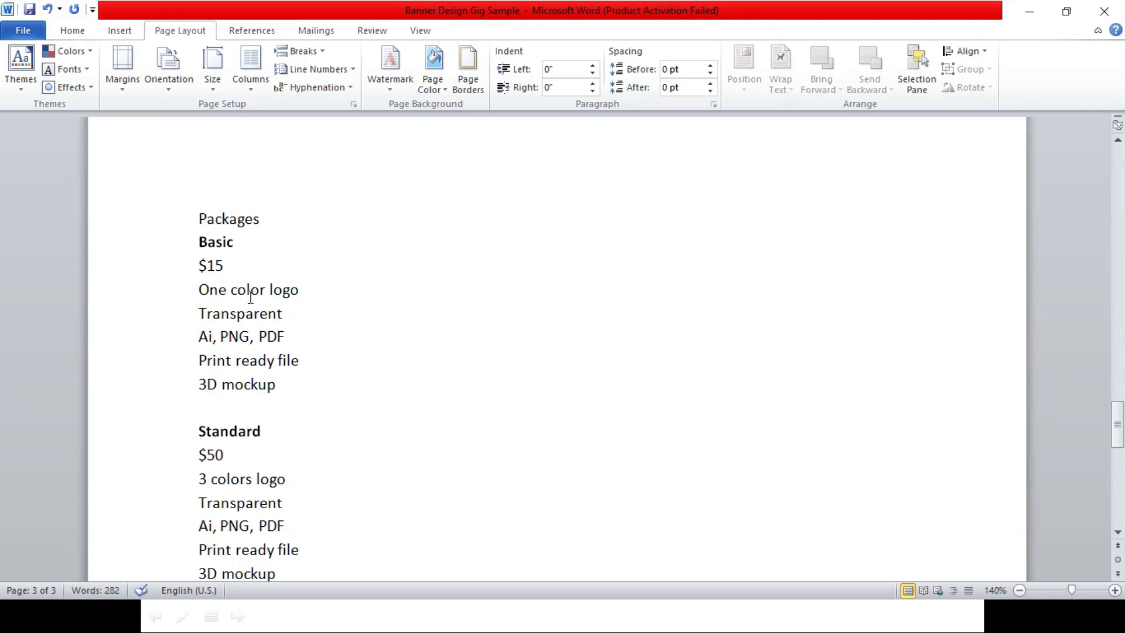
pyautogui.scroll(-1, 229, 446)
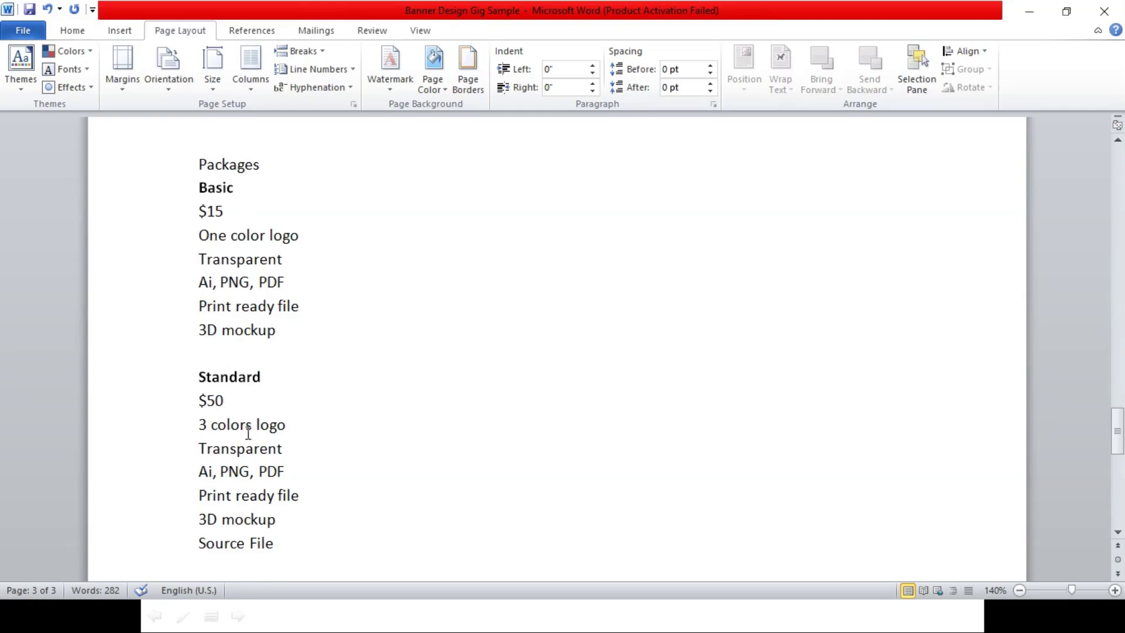
pyautogui.write('Premium $80 High Detail logo with Stationary design')
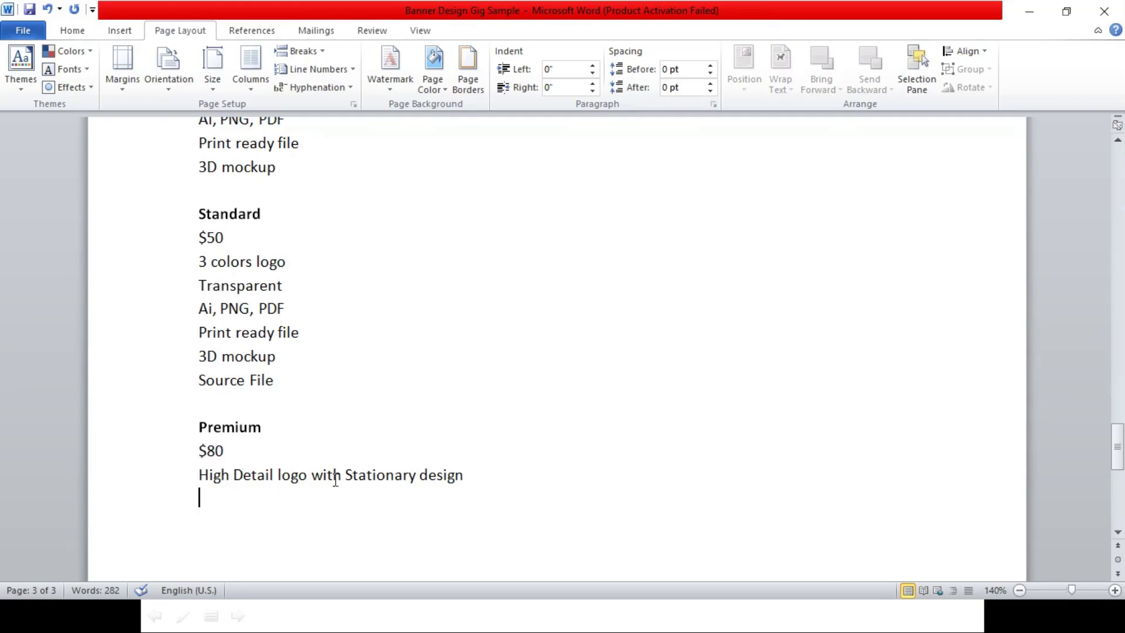
# Delete the Transparent, file format, print ready file and 3D mockup lines from the Basic package
pyautogui.scroll(5, 279, 359)
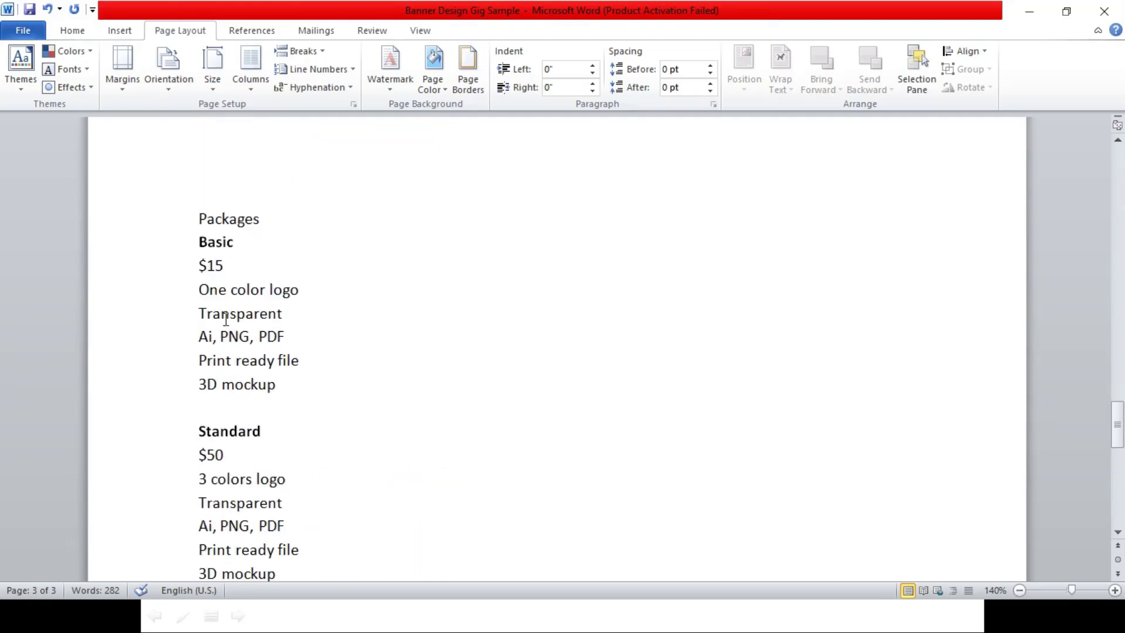
pyautogui.moveTo(198, 267); pyautogui.dragTo(289, 385)
pyautogui.click(289, 360)
pyautogui.moveTo(198, 306); pyautogui.dragTo(283, 384)
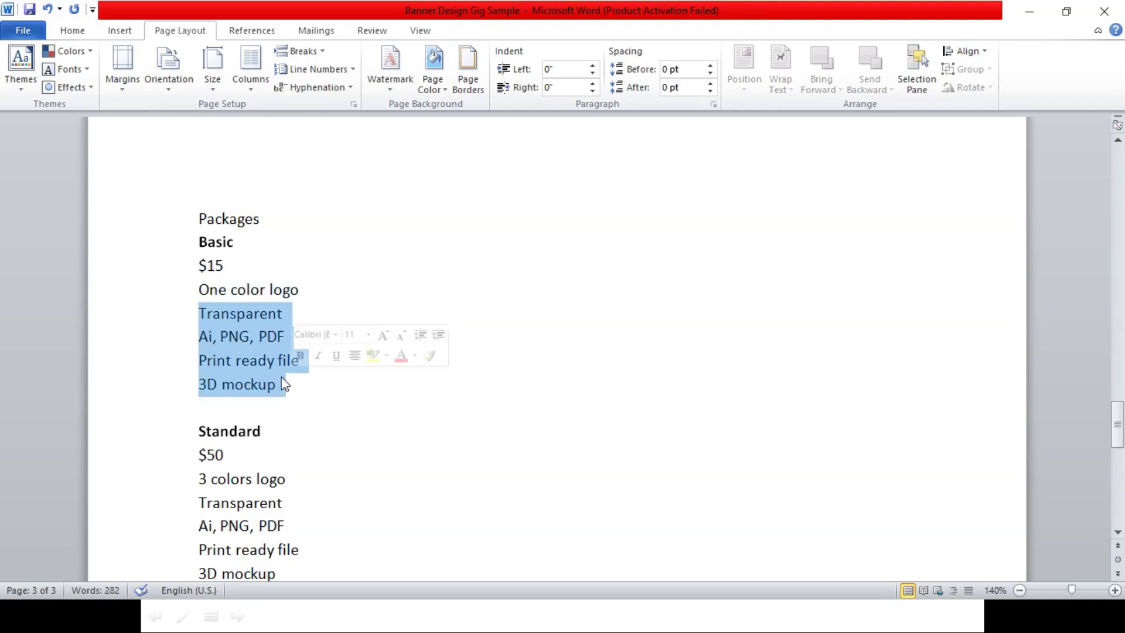
pyautogui.press('Delete')
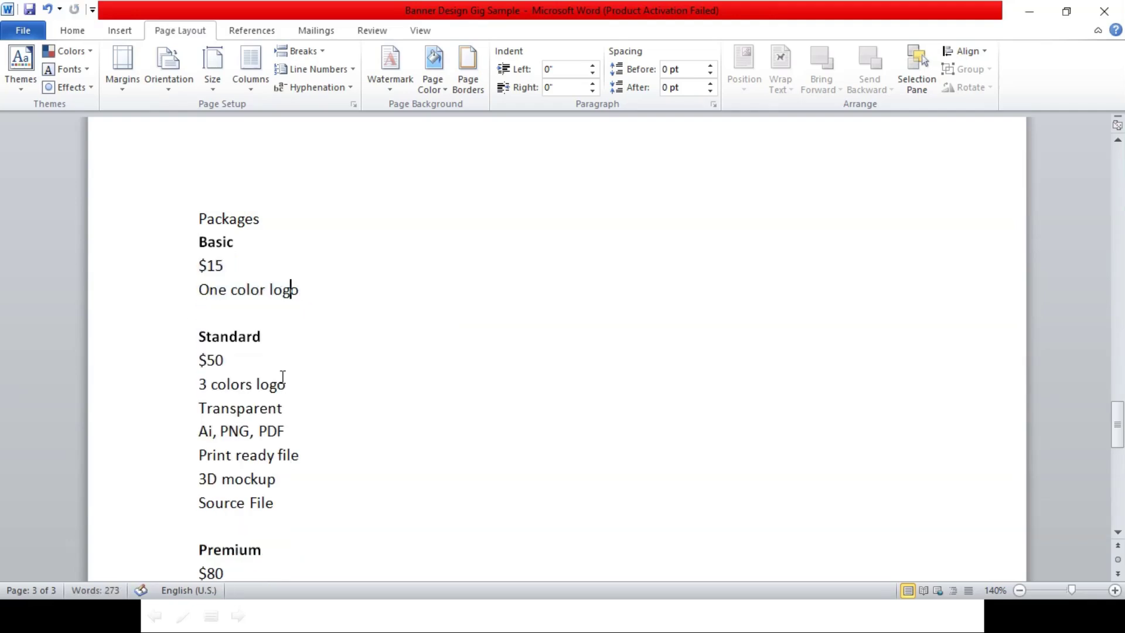
# Insert the word "beautiful" before "color" in the Basic package description
pyautogui.press('Left')
pyautogui.press('Left')
pyautogui.press('Left')
pyautogui.press('Left')
pyautogui.press('Left')
pyautogui.press('Left')
pyautogui.press('Left')
pyautogui.press('Right')
pyautogui.write('beautfi')
pyautogui.press('BackSpace')
pyautogui.press('BackSpace')
pyautogui.write('ifyl')
pyautogui.press('BackSpace')
pyautogui.write('ul ')
pyautogui.write('ogo')
pyautogui.press('BackSpace')
pyautogui.press('BackSpace')
pyautogui.press('BackSpace')
pyautogui.press('BackSpace')
pyautogui.press('BackSpace')
pyautogui.press('BackSpace')
pyautogui.press('Right')
pyautogui.press('Right')
pyautogui.press('Right')
pyautogui.press('Right')
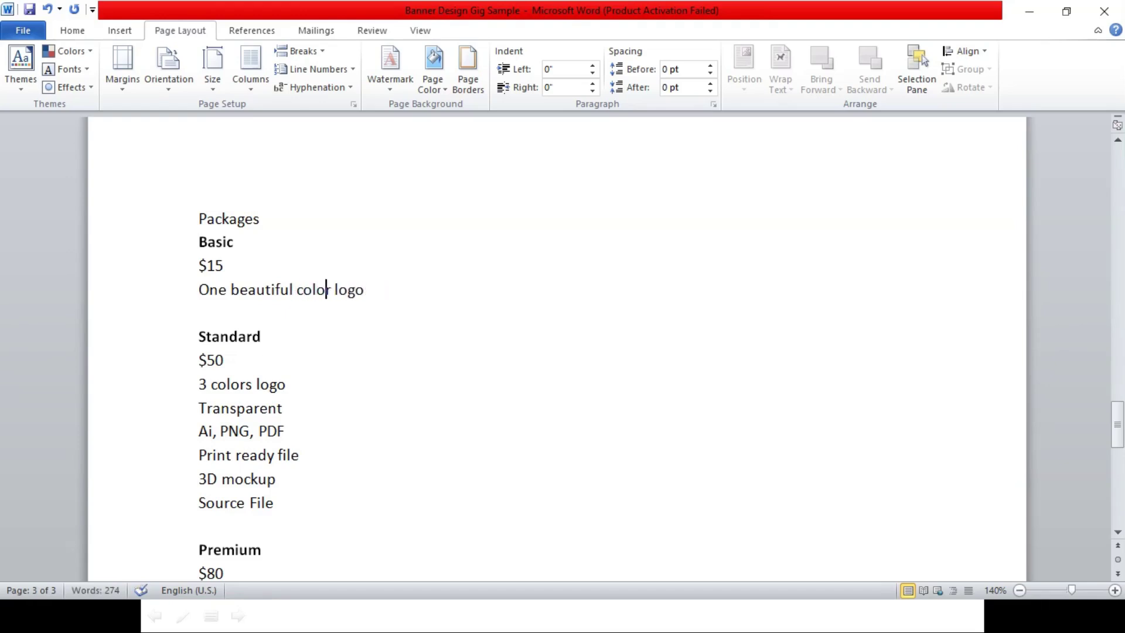
# Delete all feature lines of the Standard package, from "3 colors logo" through "Source File"
pyautogui.press('Down')
pyautogui.press('Down')
pyautogui.press('Down')
pyautogui.press('Left')
pyautogui.press('Left')
pyautogui.press('Left')
pyautogui.press('Left')
pyautogui.press('Left')
pyautogui.press('Left')
pyautogui.press('Left')
pyautogui.press('Left')
pyautogui.press('Left')
pyautogui.press('Left')
pyautogui.press('Left')
pyautogui.hotkey('shift', 'Down')
pyautogui.hotkey('shift', 'Down')
pyautogui.hotkey('shift', 'Down')
pyautogui.hotkey('shift', 'Down')
pyautogui.hotkey('shift', 'Down')
pyautogui.hotkey('shift', 'Down')
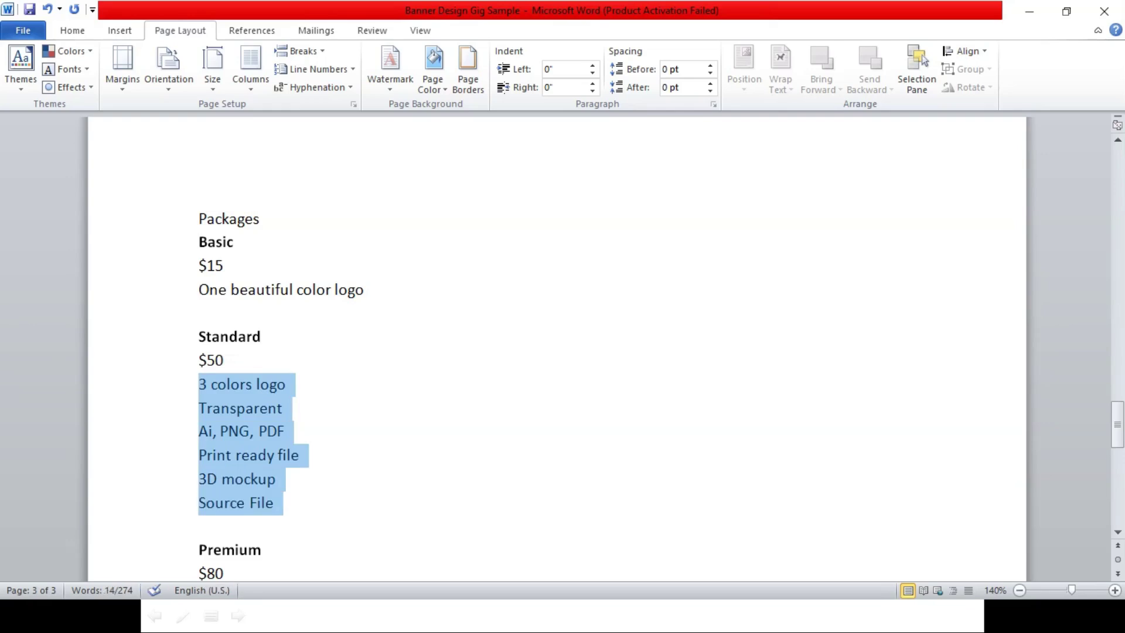
pyautogui.press('Delete')
# Change the Standard package price to $25
pyautogui.press('Up')
pyautogui.press('Up')
pyautogui.press('Up')
pyautogui.press('Up')
pyautogui.press('Down')
pyautogui.press('Down')
pyautogui.press('Down')
pyautogui.press('Down')
pyautogui.press('Up')
pyautogui.press('Up')
pyautogui.press('Up')
pyautogui.press('Up')
pyautogui.press('Down')
pyautogui.press('Down')
pyautogui.press('Down')
pyautogui.press('Down')
pyautogui.press('Right')
pyautogui.write('2')
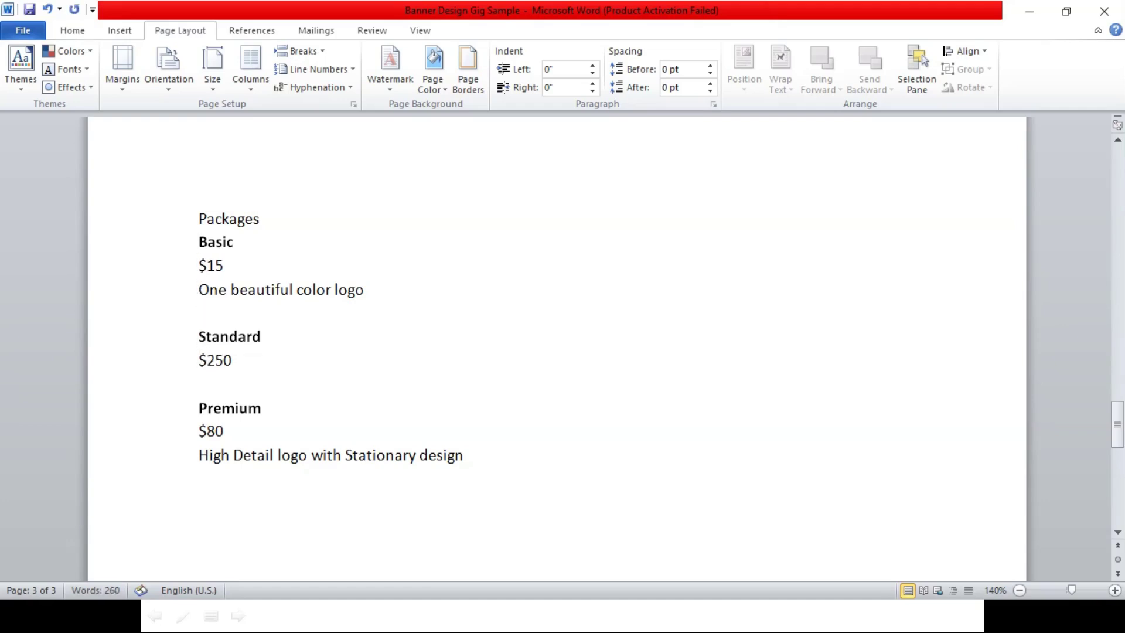
pyautogui.press('Right')
pyautogui.press('Delete')
# Add the description line "2 beautiful color logos" below the Standard price
pyautogui.press('Return')
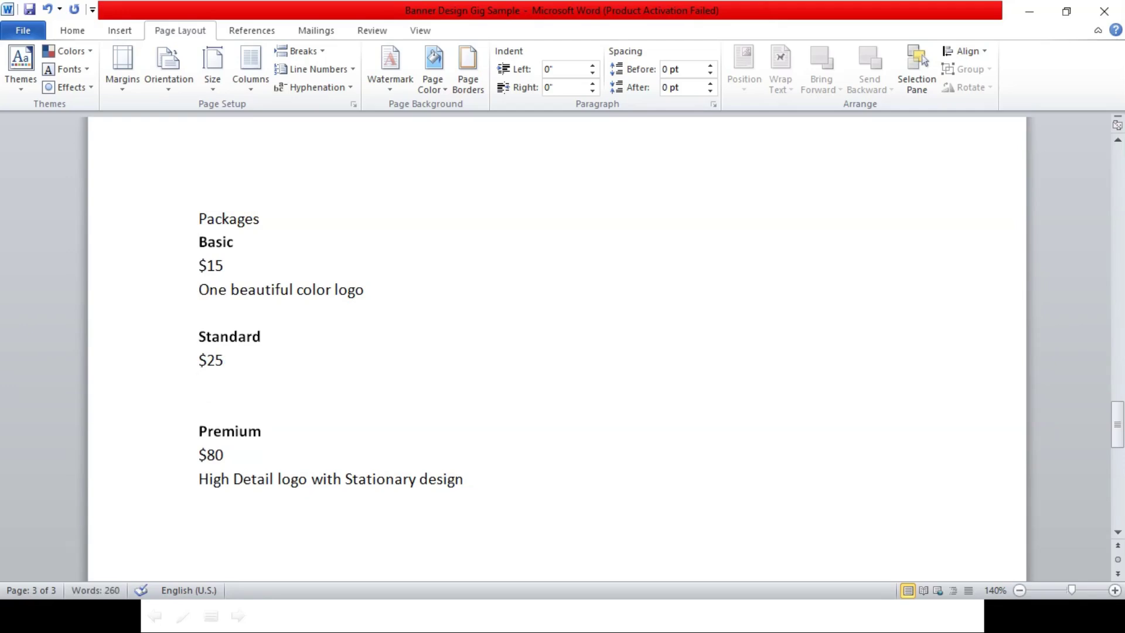
pyautogui.write('2 beauitufl')
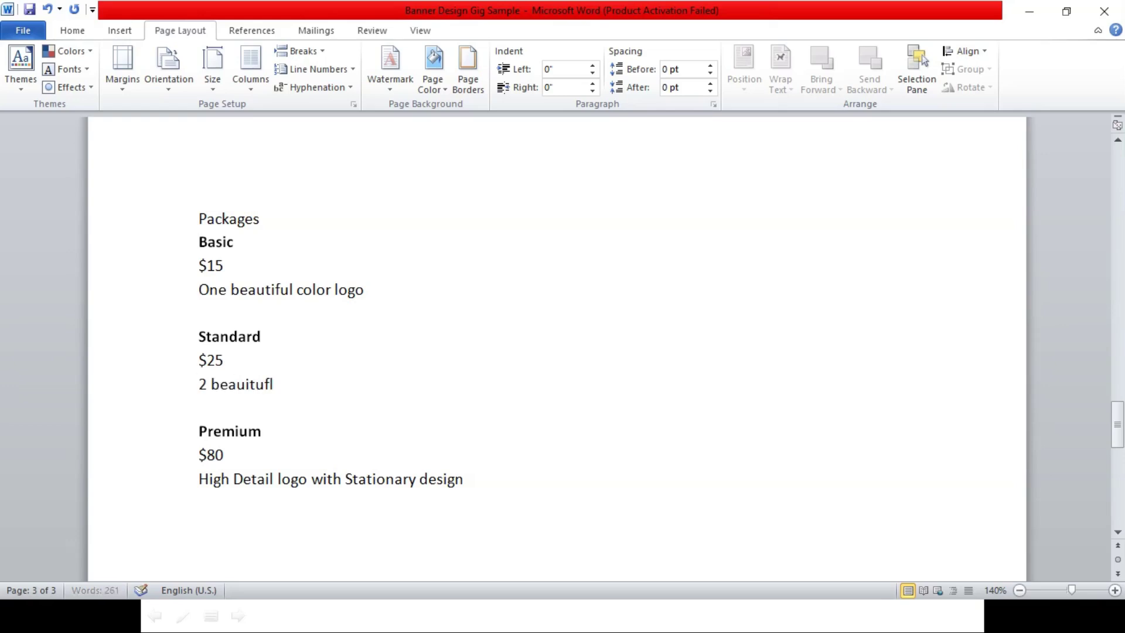
pyautogui.press('BackSpace')
pyautogui.press('BackSpace')
pyautogui.press('BackSpace')
pyautogui.press('BackSpace')
pyautogui.press('BackSpace')
pyautogui.write('tiful color logos')
# Change the Premium package price to $50
pyautogui.press('Down')
pyautogui.press('Down')
pyautogui.press('Down')
pyautogui.doubleClick(207, 455)
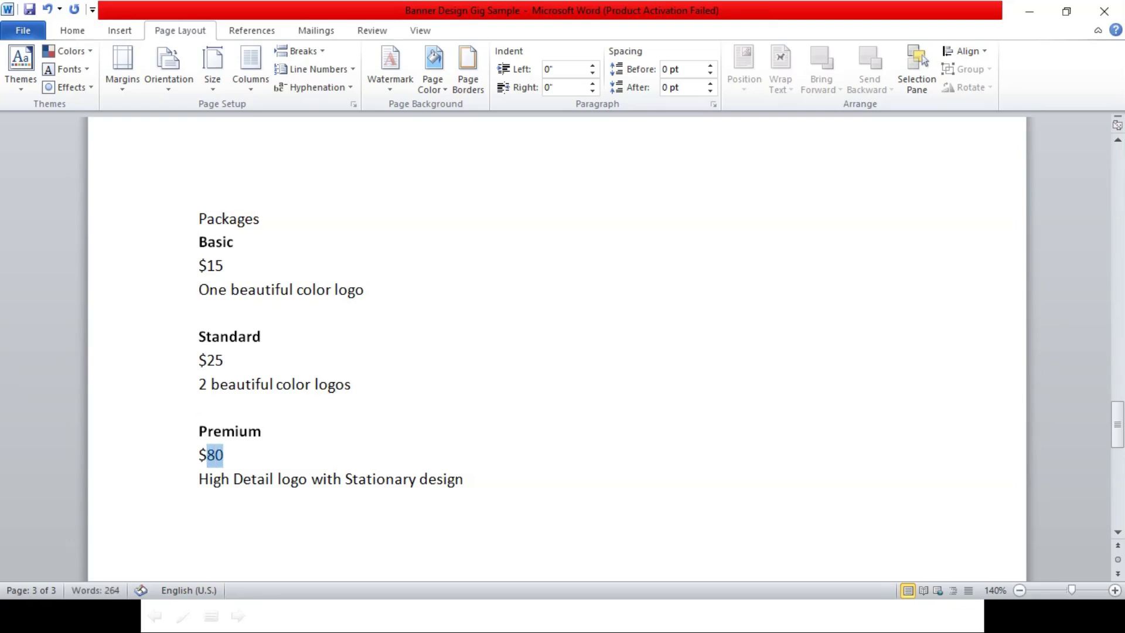
pyautogui.write('4')
pyautogui.press('BackSpace')
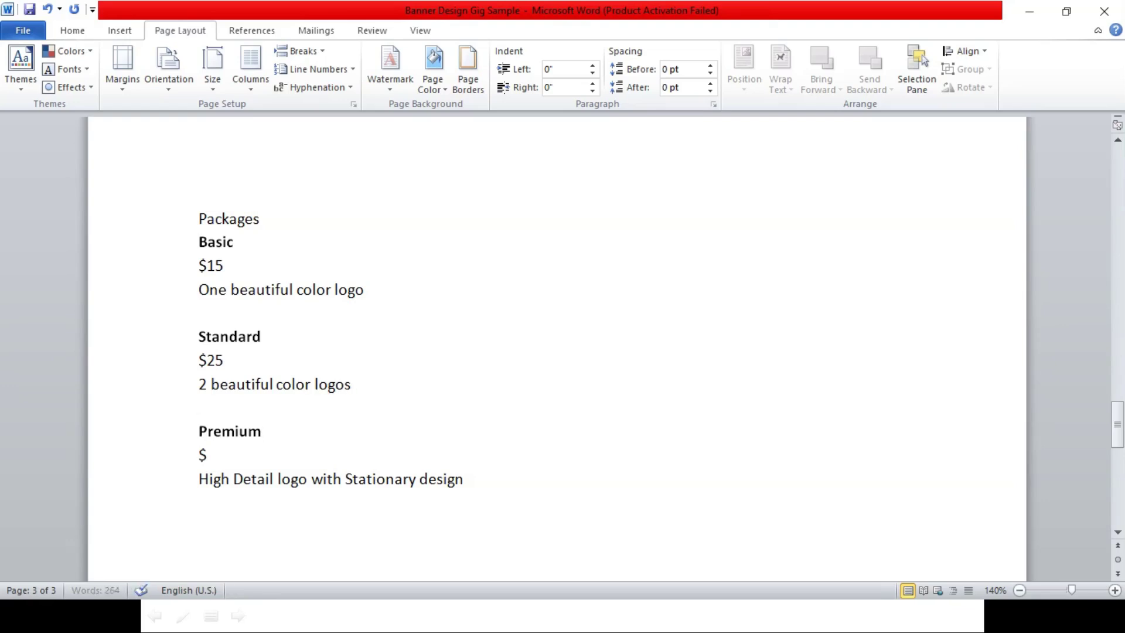
pyautogui.write('58')
pyautogui.press('BackSpace')
pyautogui.write('0')
# Replace the Premium package description with "5 beautiful color logos"
pyautogui.click(199, 479)
pyautogui.moveTo(200, 478); pyautogui.dragTo(403, 479)
pyautogui.hotkey('shift', 'Right')
pyautogui.hotkey('shift', 'Right')
pyautogui.hotkey('shift', 'Right')
pyautogui.hotkey('shift', 'Right')
pyautogui.hotkey('shift', 'Right')
pyautogui.hotkey('shift', 'Right')
pyautogui.hotkey('shift', 'Right')
pyautogui.hotkey('shift', 'Right')
pyautogui.hotkey('shift', 'Right')
pyautogui.hotkey('shift', 'Right')
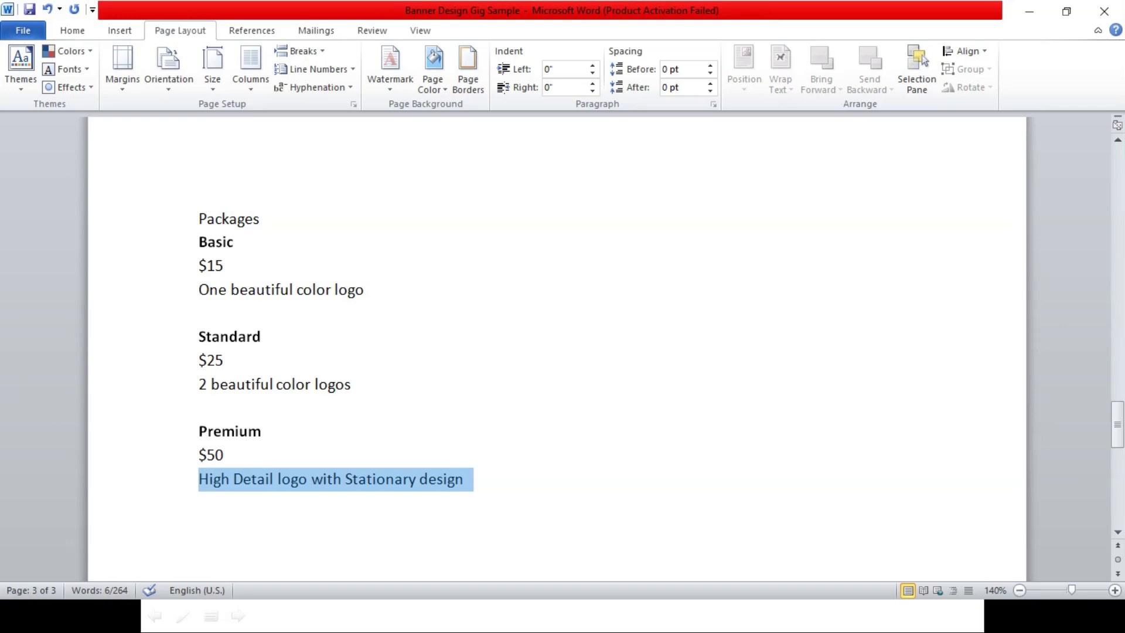
pyautogui.press('Delete')
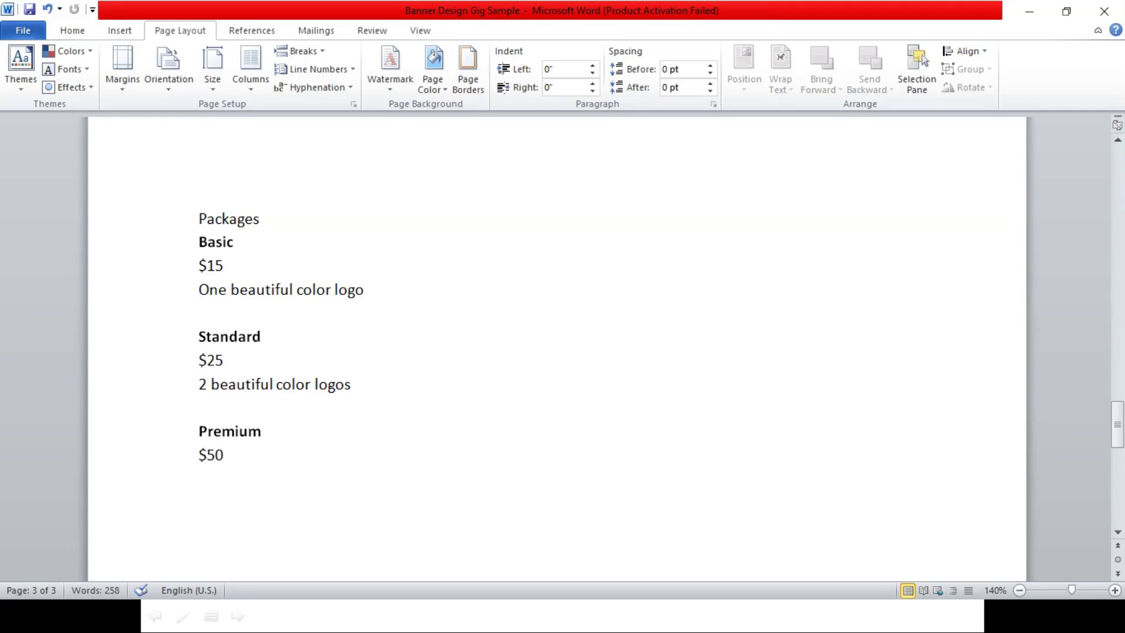
pyautogui.write('4')
pyautogui.press('BackSpace')
pyautogui.write('5 bea')
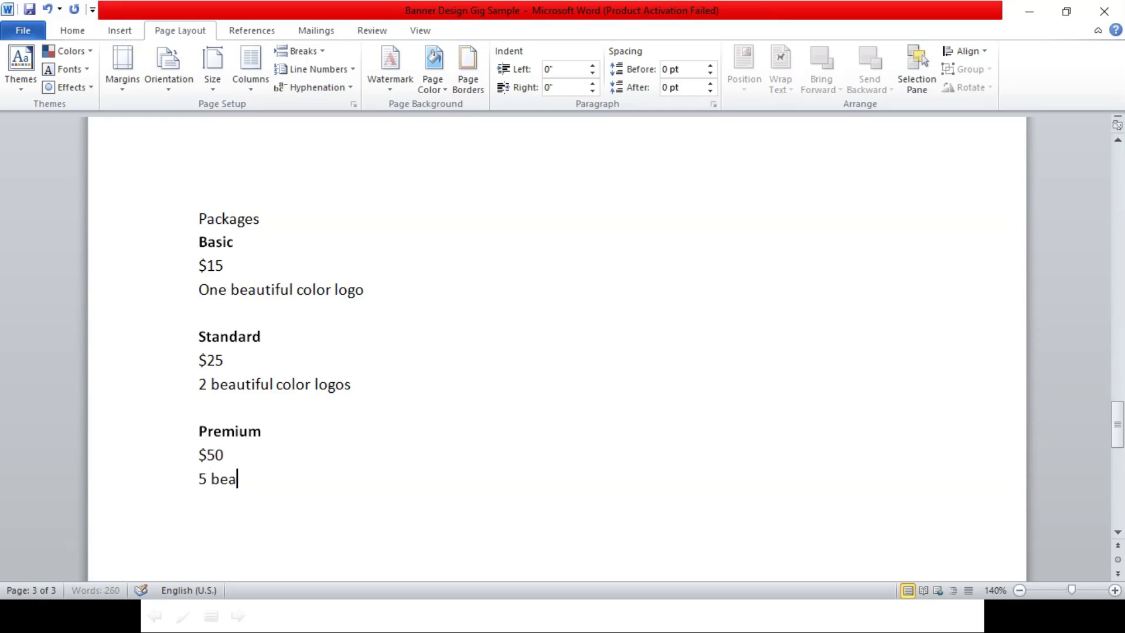
pyautogui.write('utiful color o')
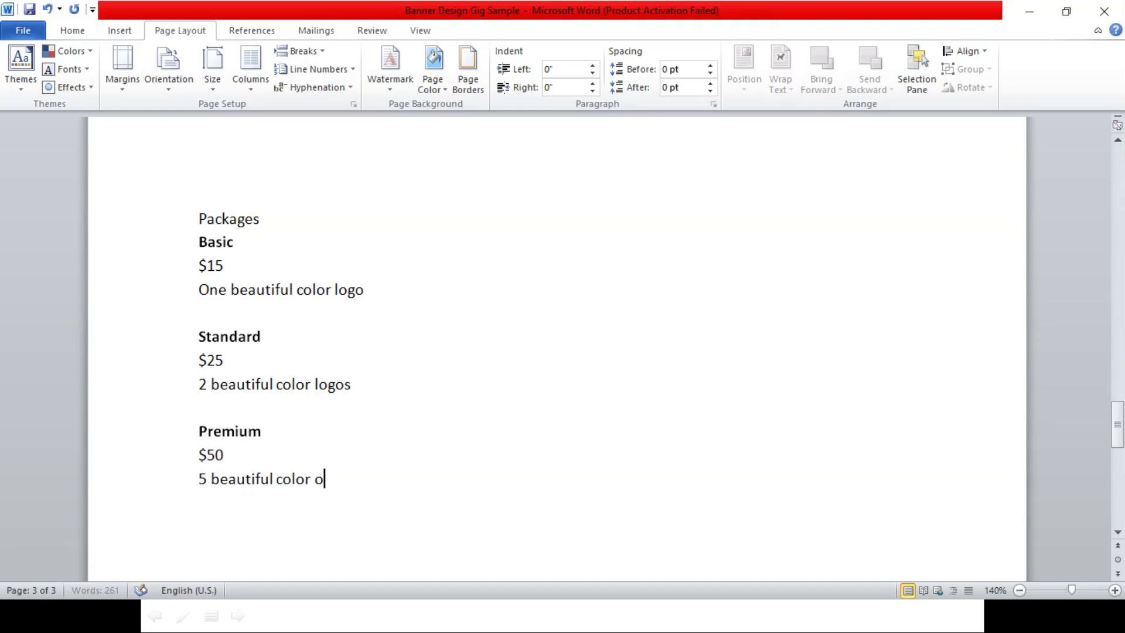
pyautogui.write('oog')
pyautogui.press('BackSpace')
pyautogui.press('BackSpace')
pyautogui.write('gs')
pyautogui.write('s')
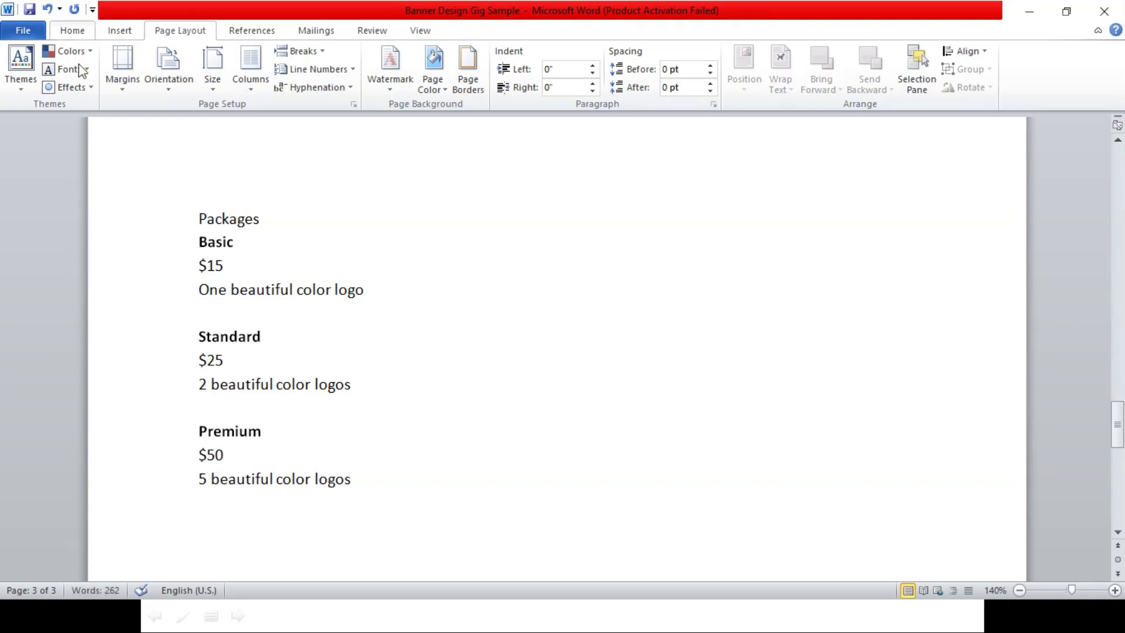
# Review the logo quantities and prices of the three simplified packages, highlighting the description lines
pyautogui.scroll(2, 195, 316)
pyautogui.scroll(-2, 277, 322)
pyautogui.moveTo(198, 384); pyautogui.dragTo(344, 395)
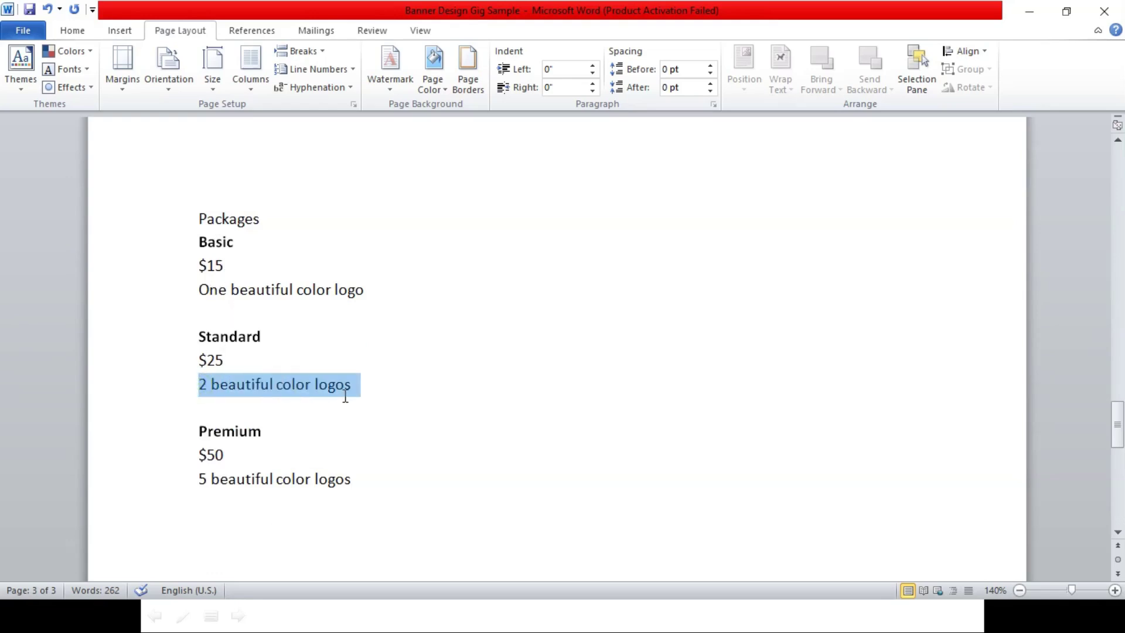
pyautogui.click(238, 384)
pyautogui.click(200, 384)
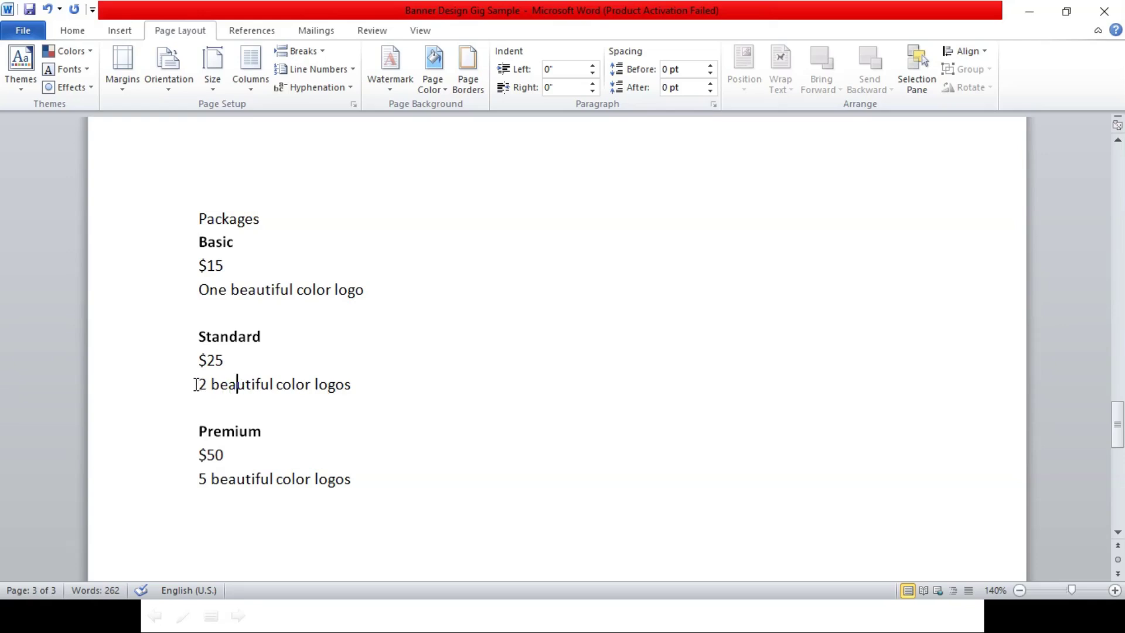
pyautogui.moveTo(196, 385); pyautogui.dragTo(338, 399)
pyautogui.click(216, 384)
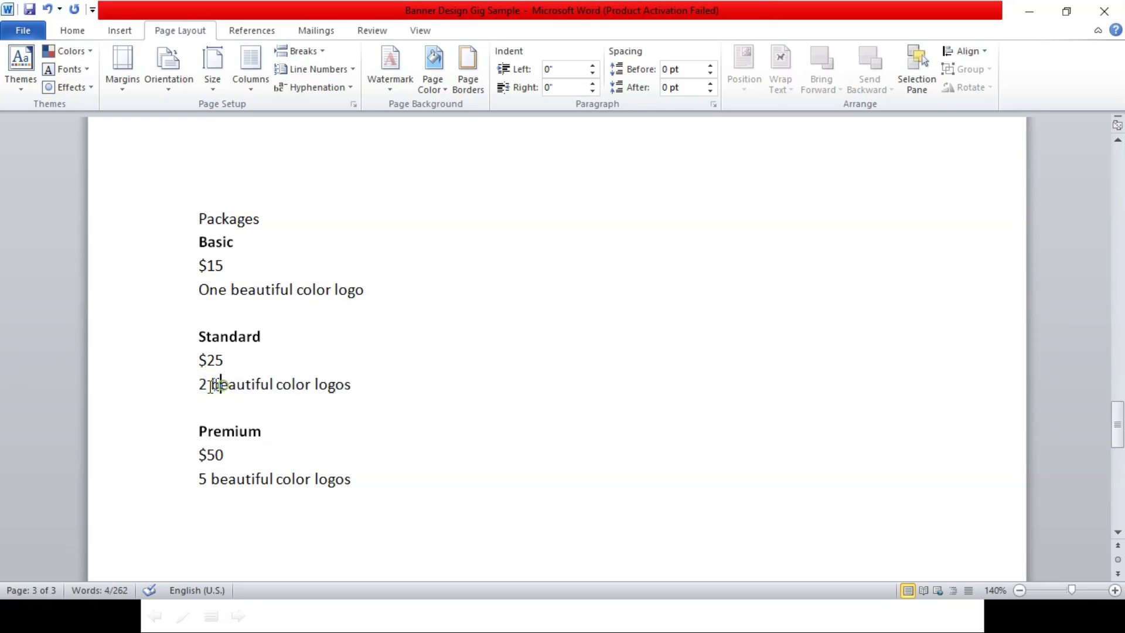
pyautogui.moveTo(197, 478); pyautogui.dragTo(336, 484)
pyautogui.click(221, 505)
pyautogui.moveTo(198, 481); pyautogui.dragTo(220, 483)
pyautogui.click(209, 461)
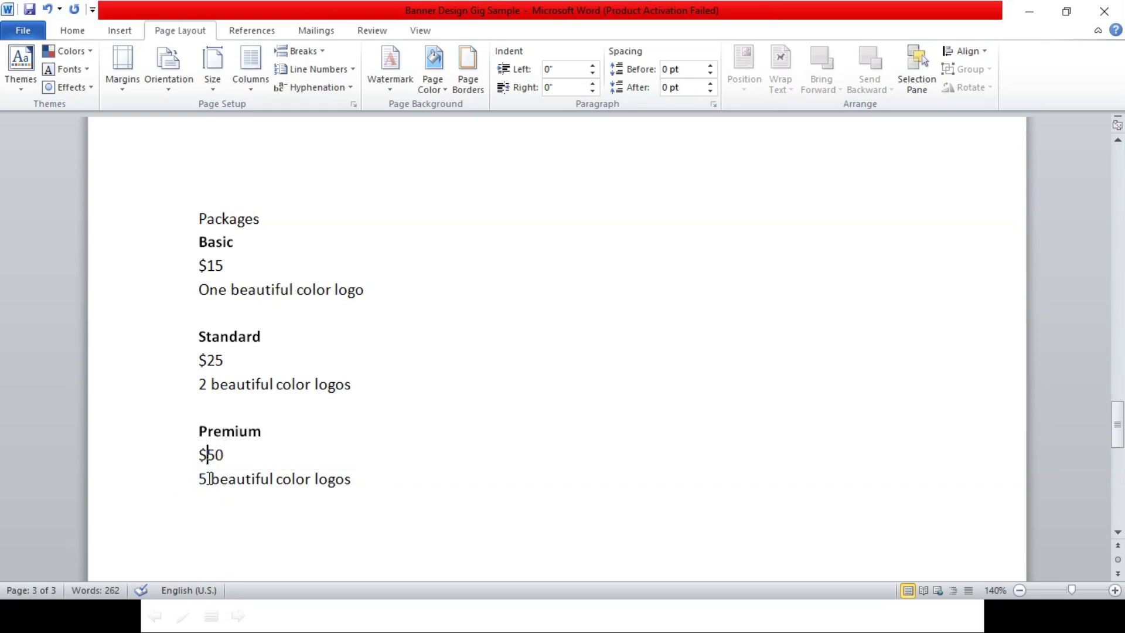
pyautogui.moveTo(199, 290); pyautogui.dragTo(350, 309)
pyautogui.moveTo(199, 385); pyautogui.dragTo(350, 387)
pyautogui.moveTo(199, 385); pyautogui.dragTo(359, 388)
pyautogui.click(301, 427)
pyautogui.scroll(-3, 294, 500)
pyautogui.scroll(3, 264, 495)
pyautogui.scroll(2, 213, 305)
pyautogui.scroll(-3, 231, 377)
pyautogui.scroll(1, 307, 389)
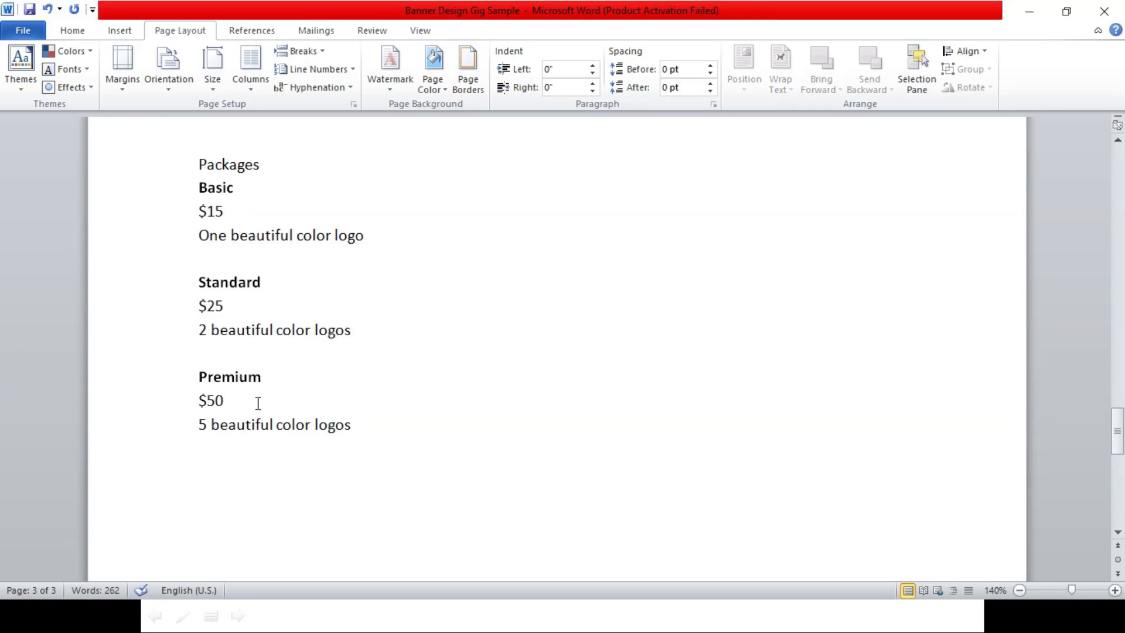
# Start a separate single-price example below the Premium package with the price $30
pyautogui.click(366, 437)
pyautogui.press('Return')
pyautogui.press('Return')
pyautogui.write('O')
pyautogui.press('BackSpace')
pyautogui.write('@')
pyautogui.press('BackSpace')
pyautogui.write('$')
pyautogui.write('59')
pyautogui.press('BackSpace')
pyautogui.press('BackSpace')
pyautogui.write('30')
pyautogui.press('BackSpace')
# Write "I will create a nice logo for your business or website" on the line below the $30 price
pyautogui.press('Return')
pyautogui.write('I will c')
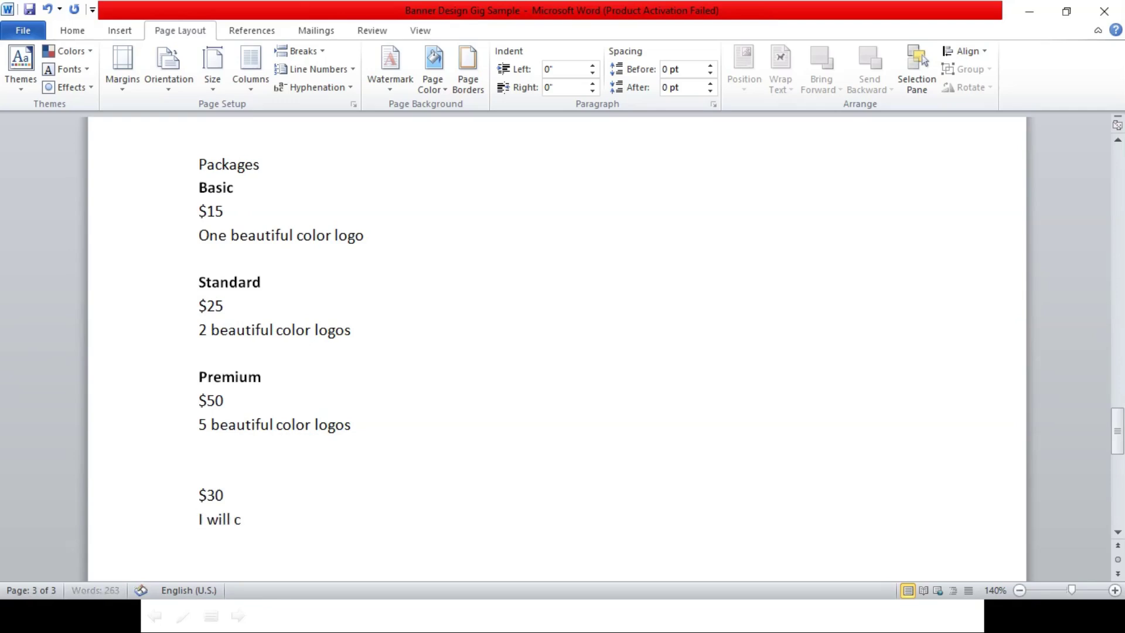
pyautogui.write('reate a nice log')
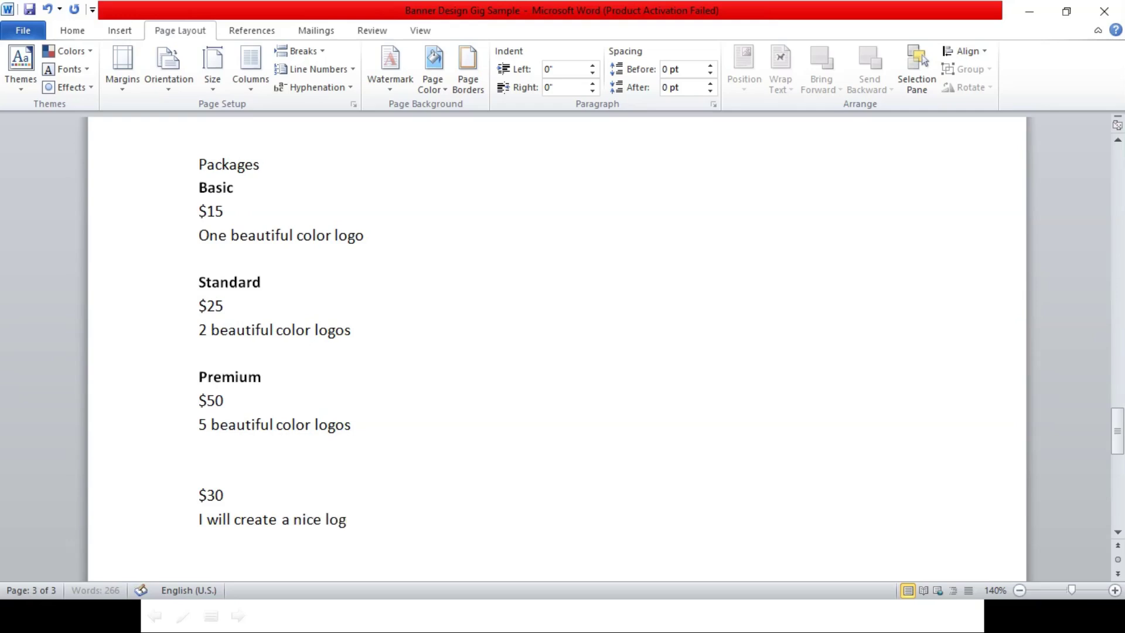
pyautogui.write('o dor yoru')
pyautogui.write('ur busin')
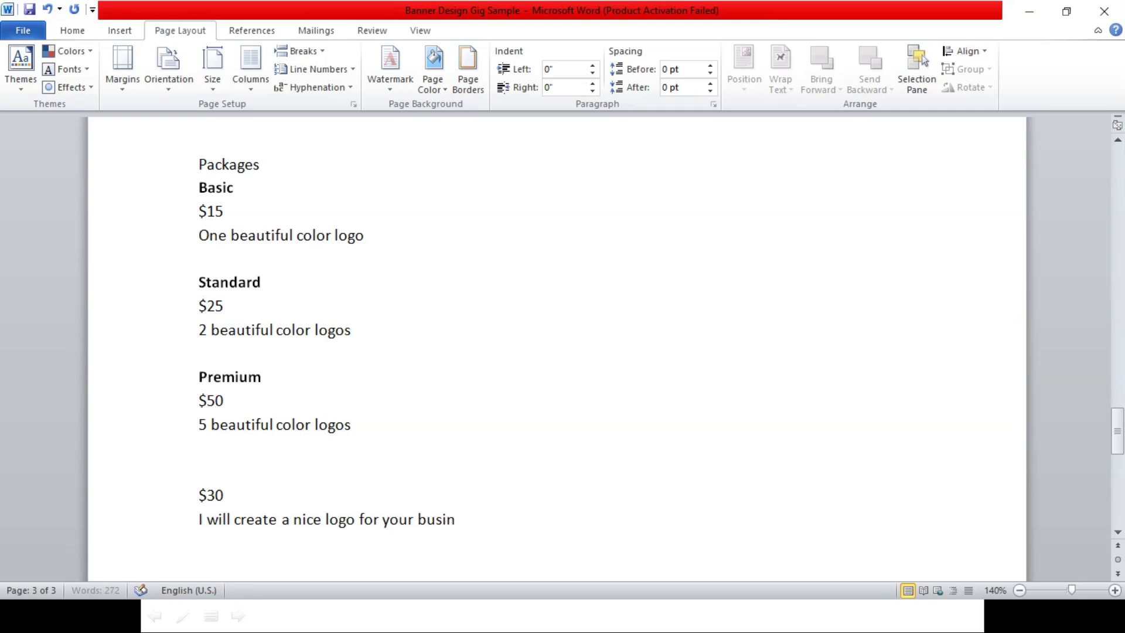
pyautogui.write('ess or website')
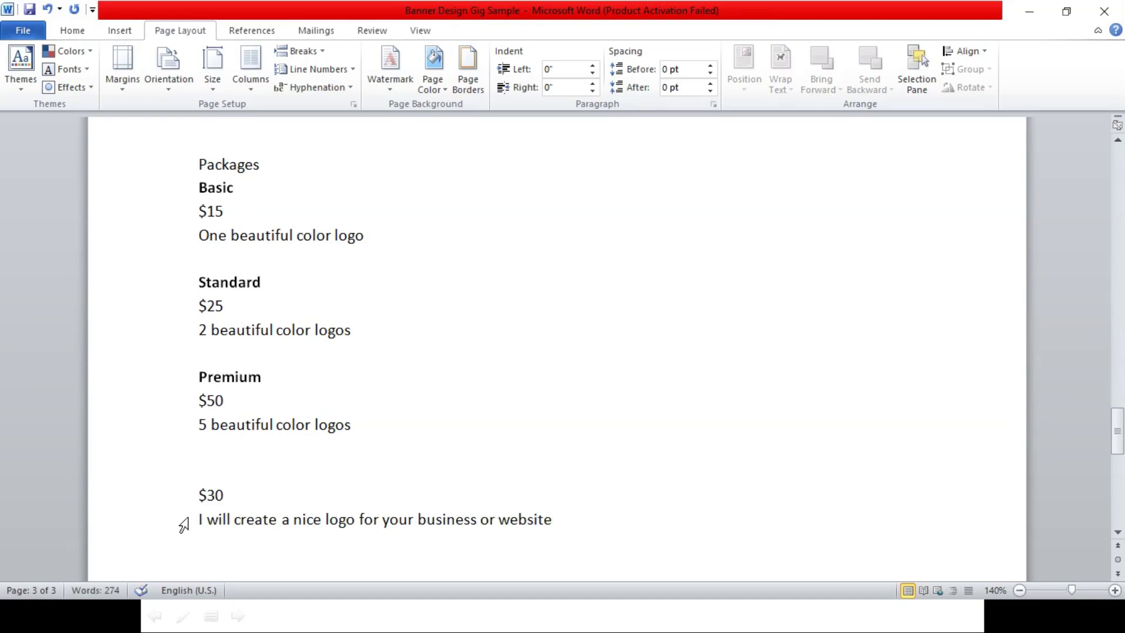
pyautogui.moveTo(206, 496); pyautogui.dragTo(549, 521)
pyautogui.click(208, 496)
pyautogui.click(283, 515)
pyautogui.click(303, 519)
# Add the line "Color logo" below the description of the $30 single-price example
pyautogui.scroll(-2, 228, 492)
pyautogui.click(552, 411)
pyautogui.press('Return')
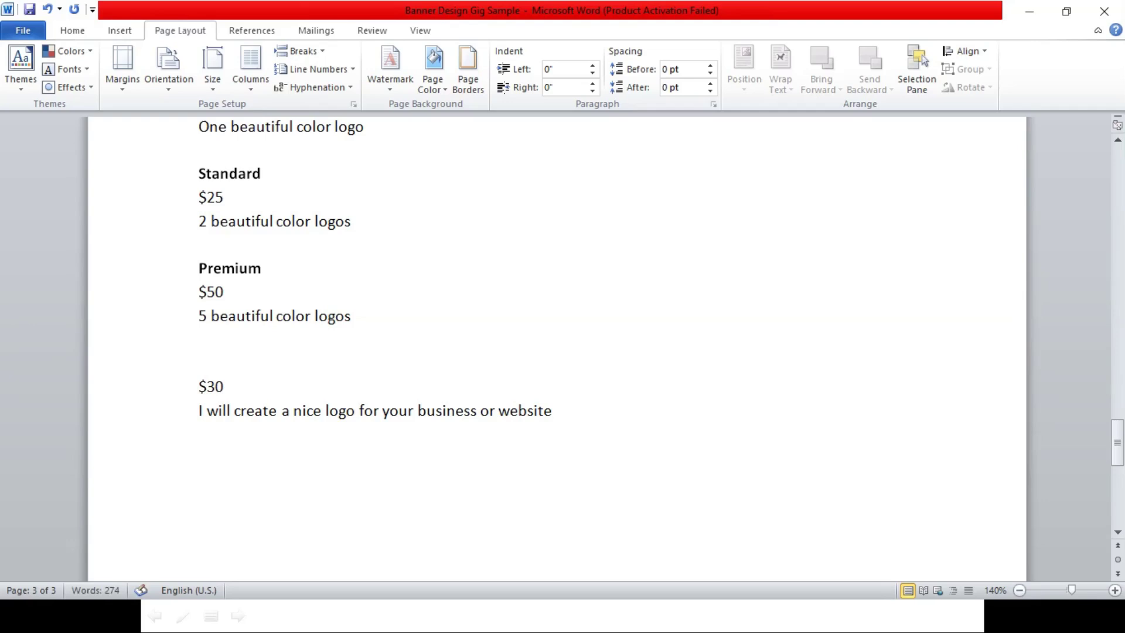
pyautogui.write('color logo')
pyautogui.press('Return')
# Add "Black and white version" and "3D mockup" on separate lines below "Color logo"
pyautogui.write('bal')
pyautogui.press('BackSpace')
pyautogui.press('BackSpace')
pyautogui.write('lack and white version')
pyautogui.press('Return')
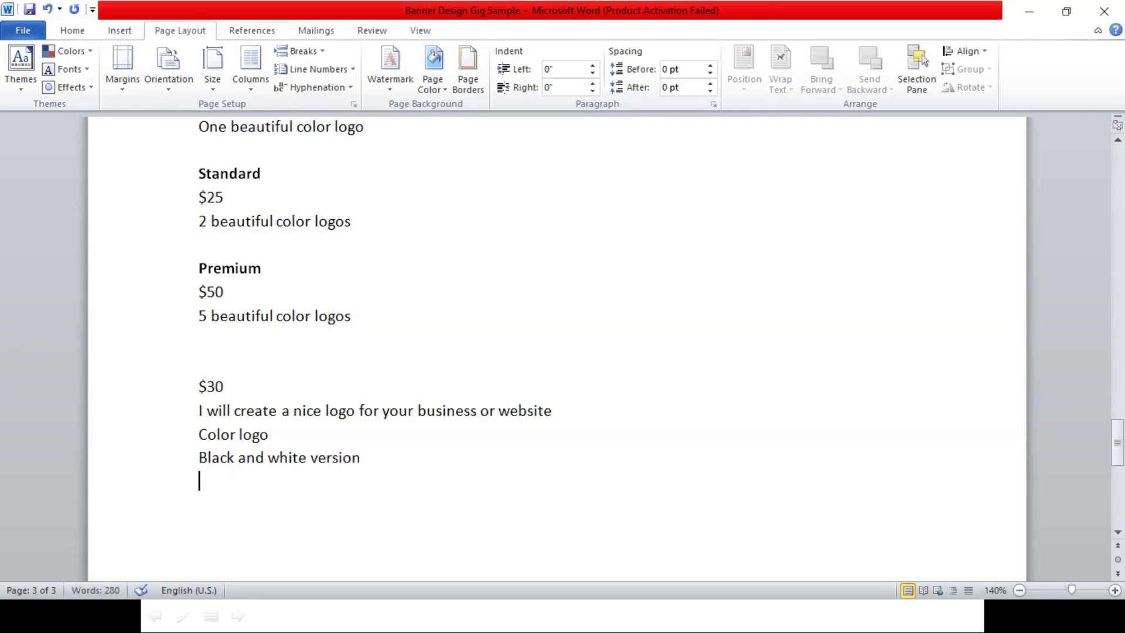
pyautogui.write('3D mockup')
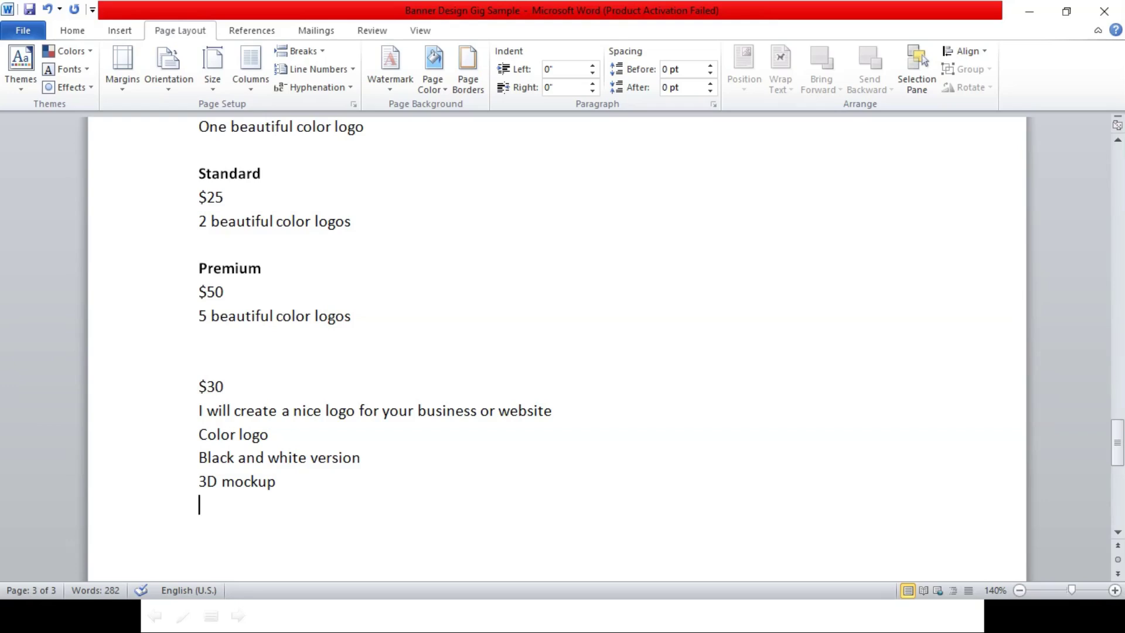
# Examine the deliverables listed in the $30 example and compare them with the Basic, Standard and Premium packages
pyautogui.press('Up')
pyautogui.press('Up')
pyautogui.press('Up')
pyautogui.press('Right')
pyautogui.press('Right')
pyautogui.press('Right')
pyautogui.press('Right')
pyautogui.press('Right')
pyautogui.press('Right')
pyautogui.press('Right')
pyautogui.press('Right')
pyautogui.press('Down')
pyautogui.press('Left')
pyautogui.press('Left')
pyautogui.press('Left')
pyautogui.press('Left')
pyautogui.press('Right')
pyautogui.press('Right')
pyautogui.press('Right')
pyautogui.press('Right')
pyautogui.press('Right')
pyautogui.press('Right')
pyautogui.press('Right')
pyautogui.scroll(5, 297, 440)
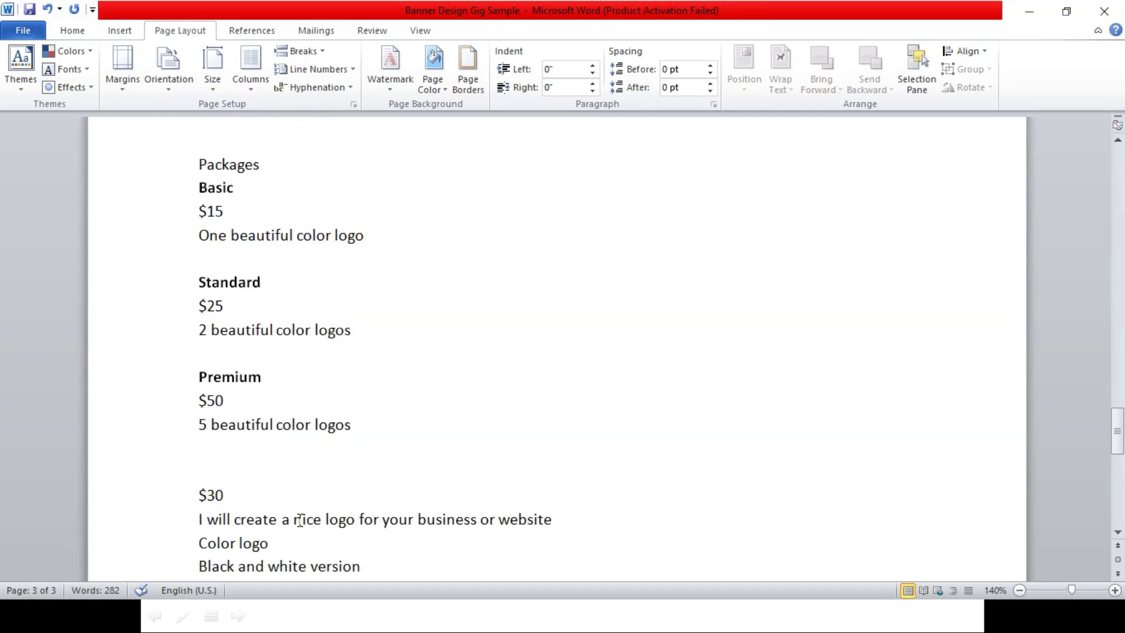
pyautogui.scroll(-6, 299, 437)
pyautogui.scroll(1, 346, 484)
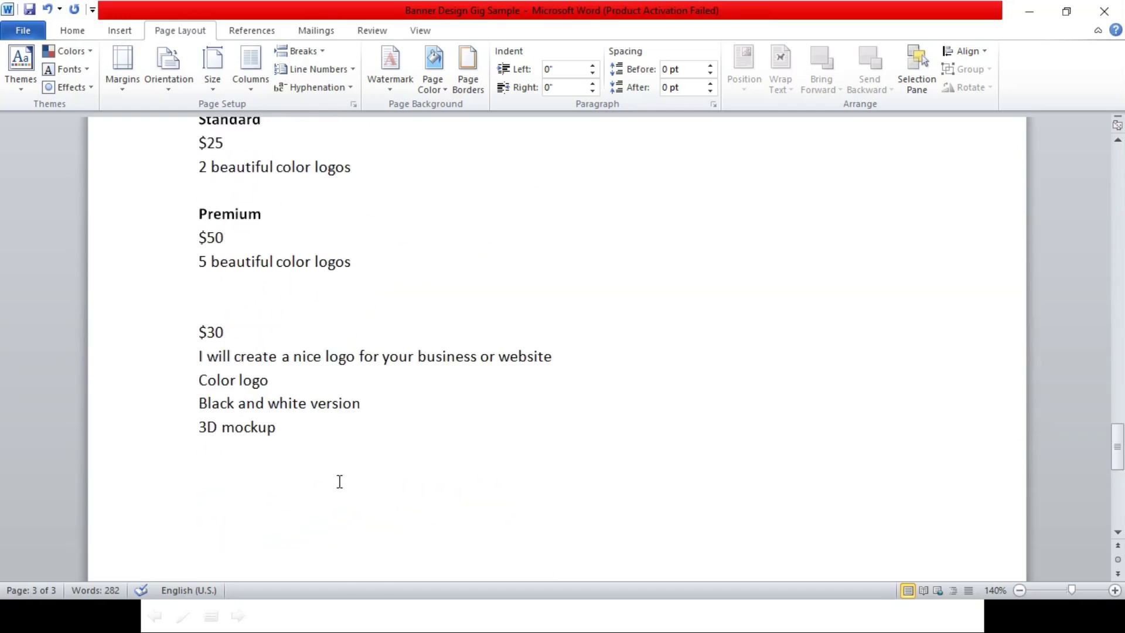
pyautogui.scroll(1, 345, 484)
pyautogui.scroll(2, 291, 414)
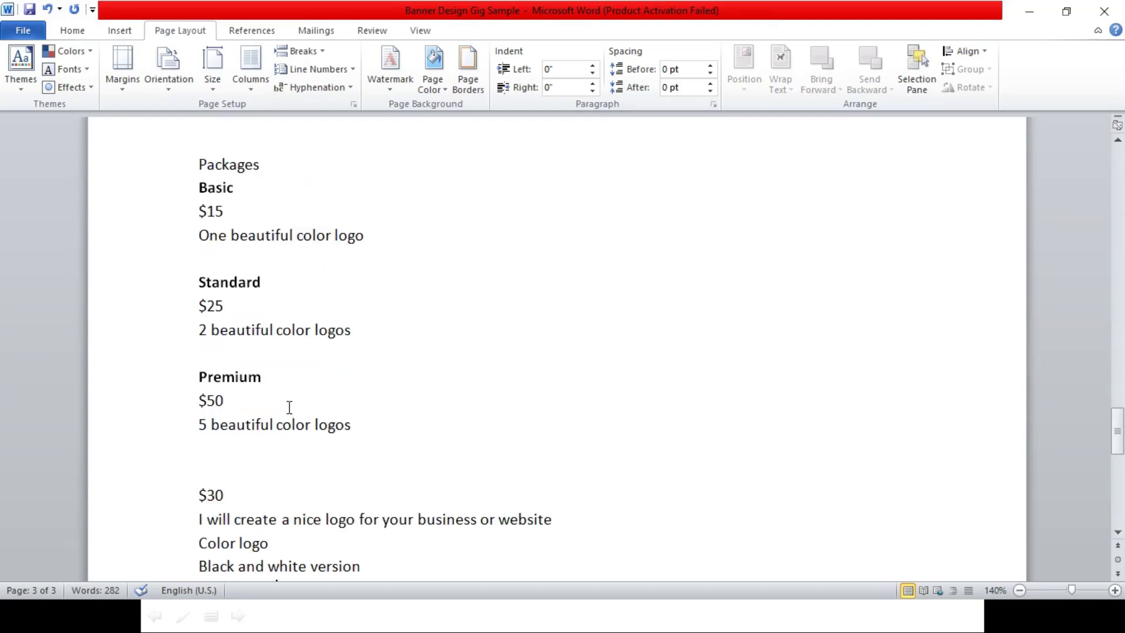
pyautogui.scroll(-2, 290, 409)
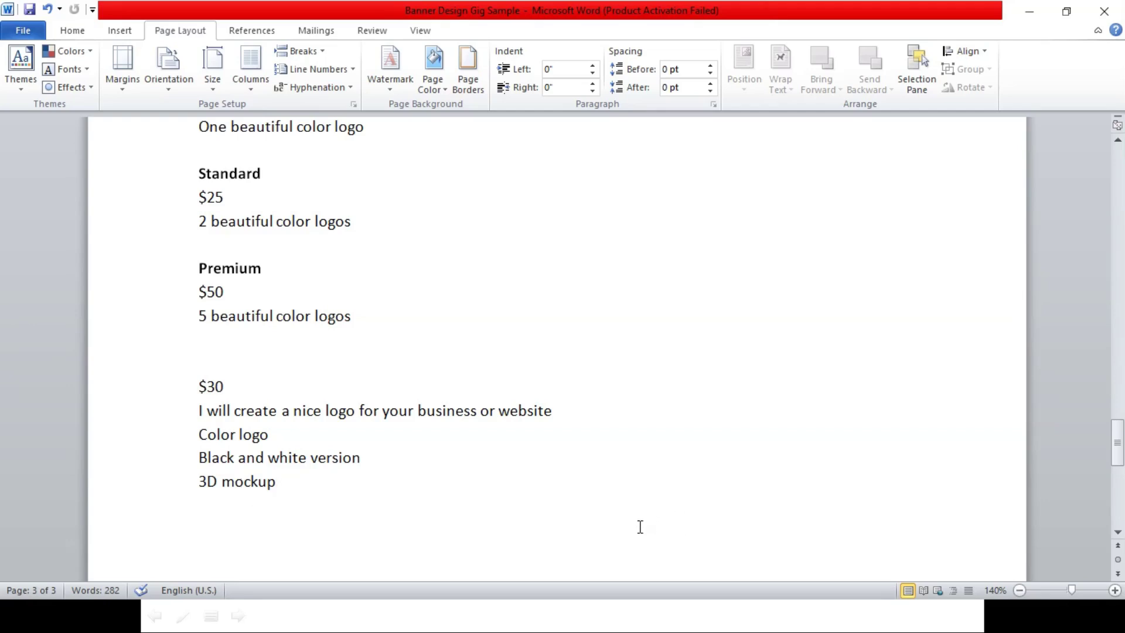
# Switch to the browser window with the Fiverr search results
pyautogui.hotkey('alt', 'Tab')
pyautogui.hotkey('alt', 'Tab')
pyautogui.hotkey('alt', 'Tab')
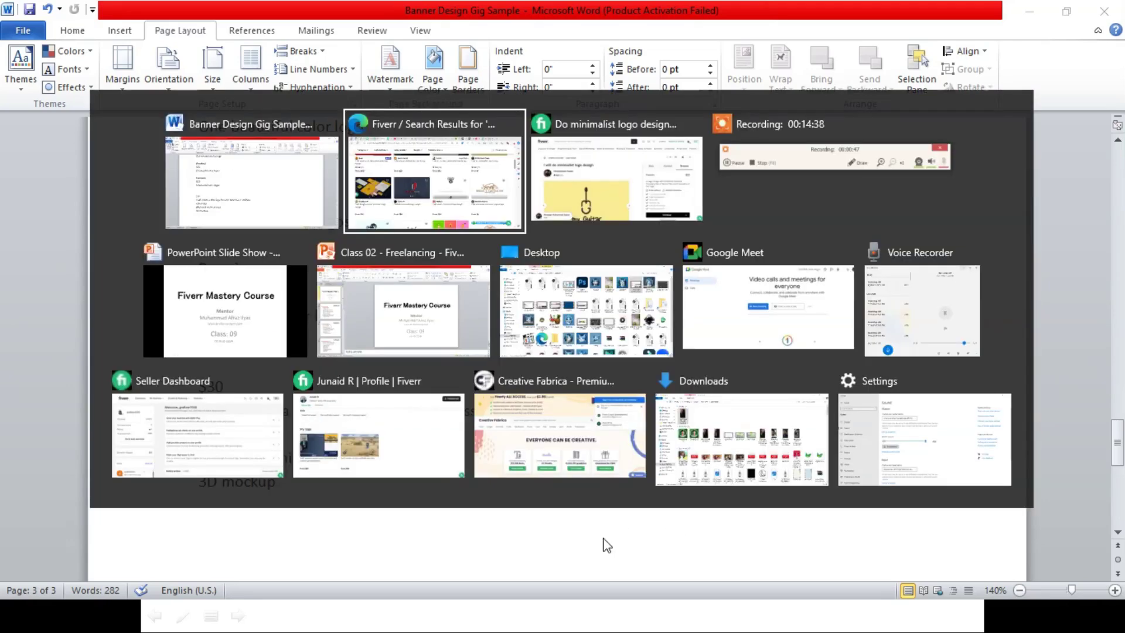